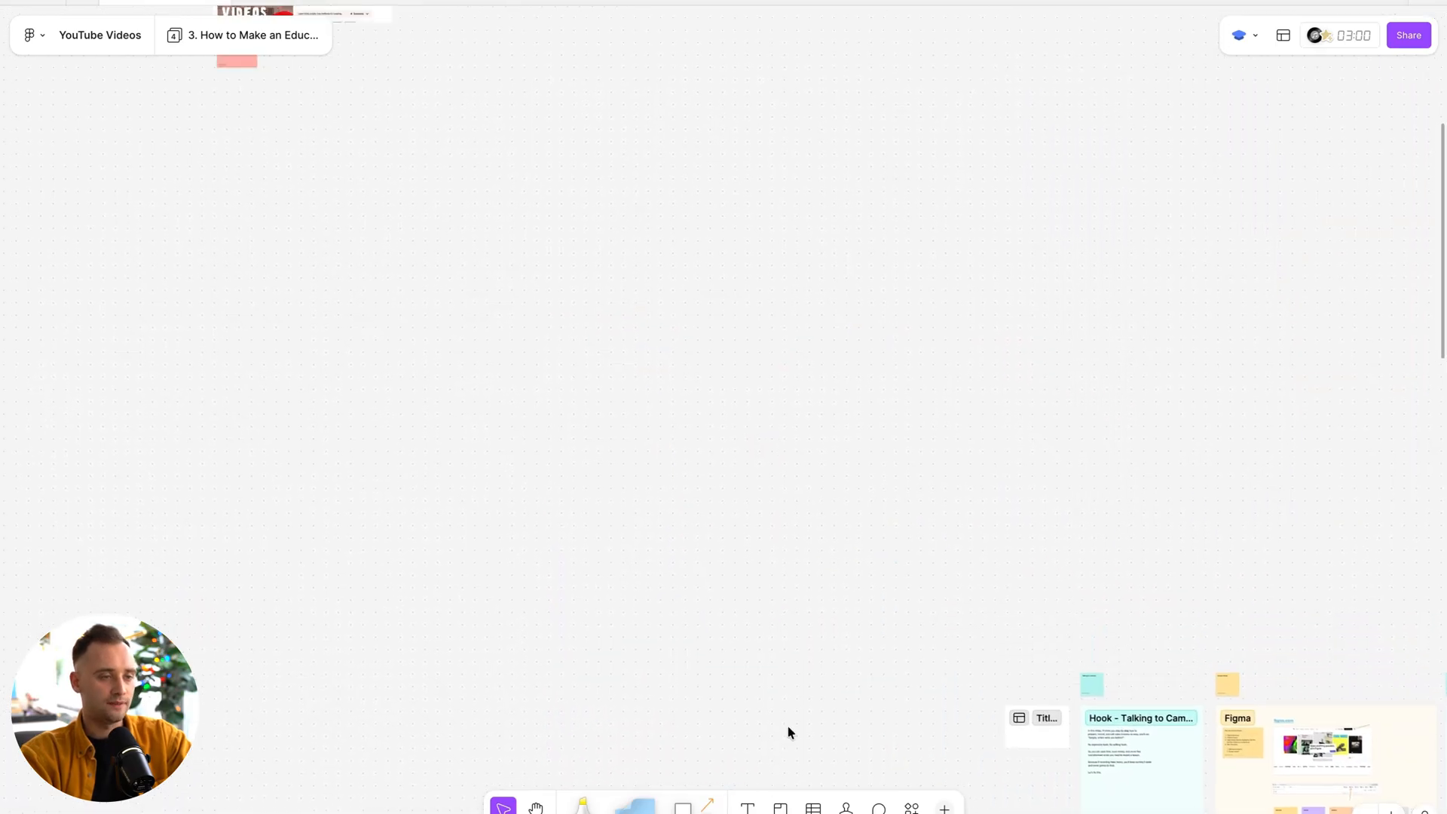
scroll(792, 716, "left", 5)
Draw a portrait-shaped section on an empty area of the board and name it "Beginning of the video".
scroll(792, 717, "down", 2)
scroll(793, 717, "up", 2)
left_click(780, 807)
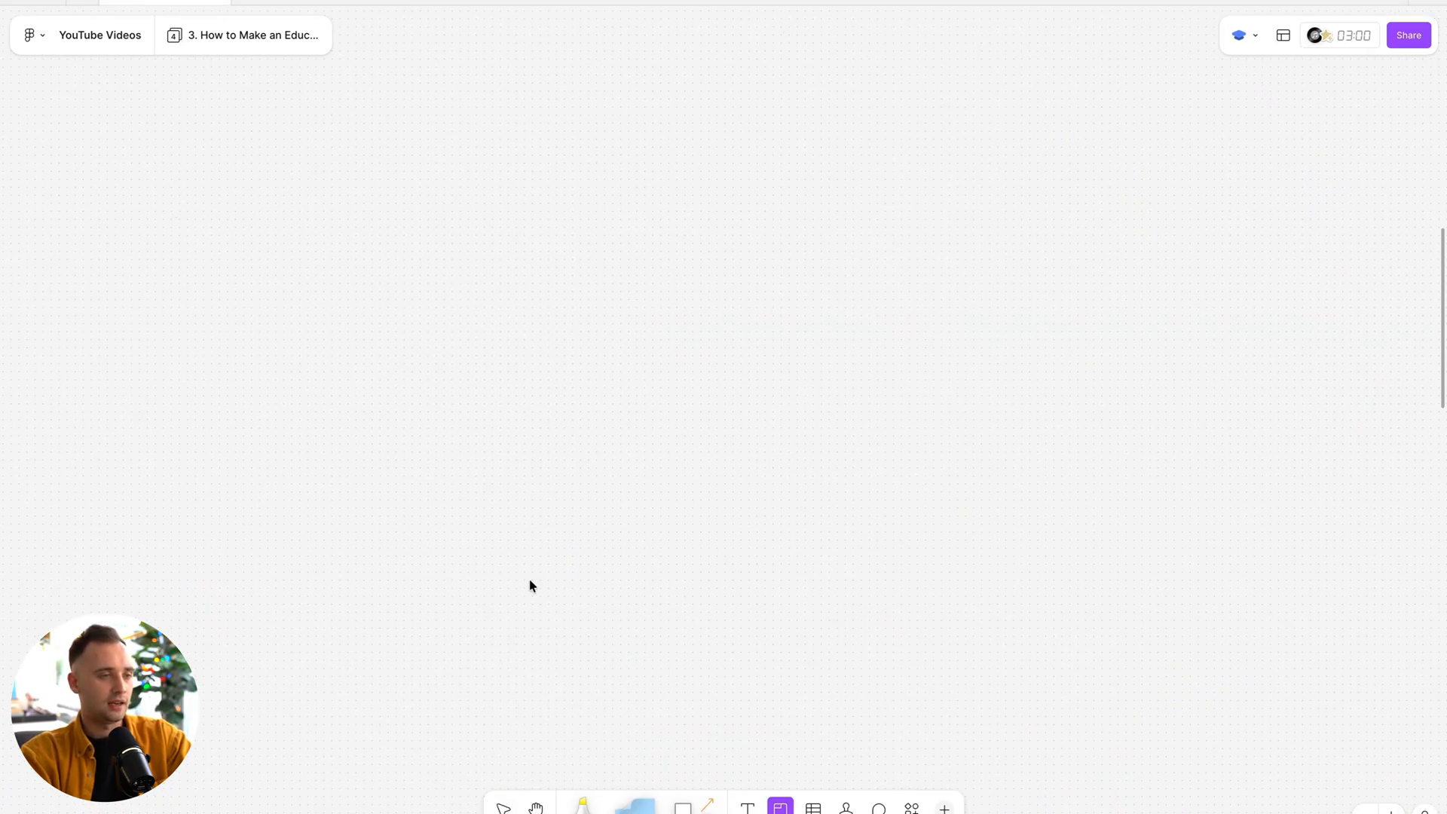
left_click_drag(169, 175, 426, 468)
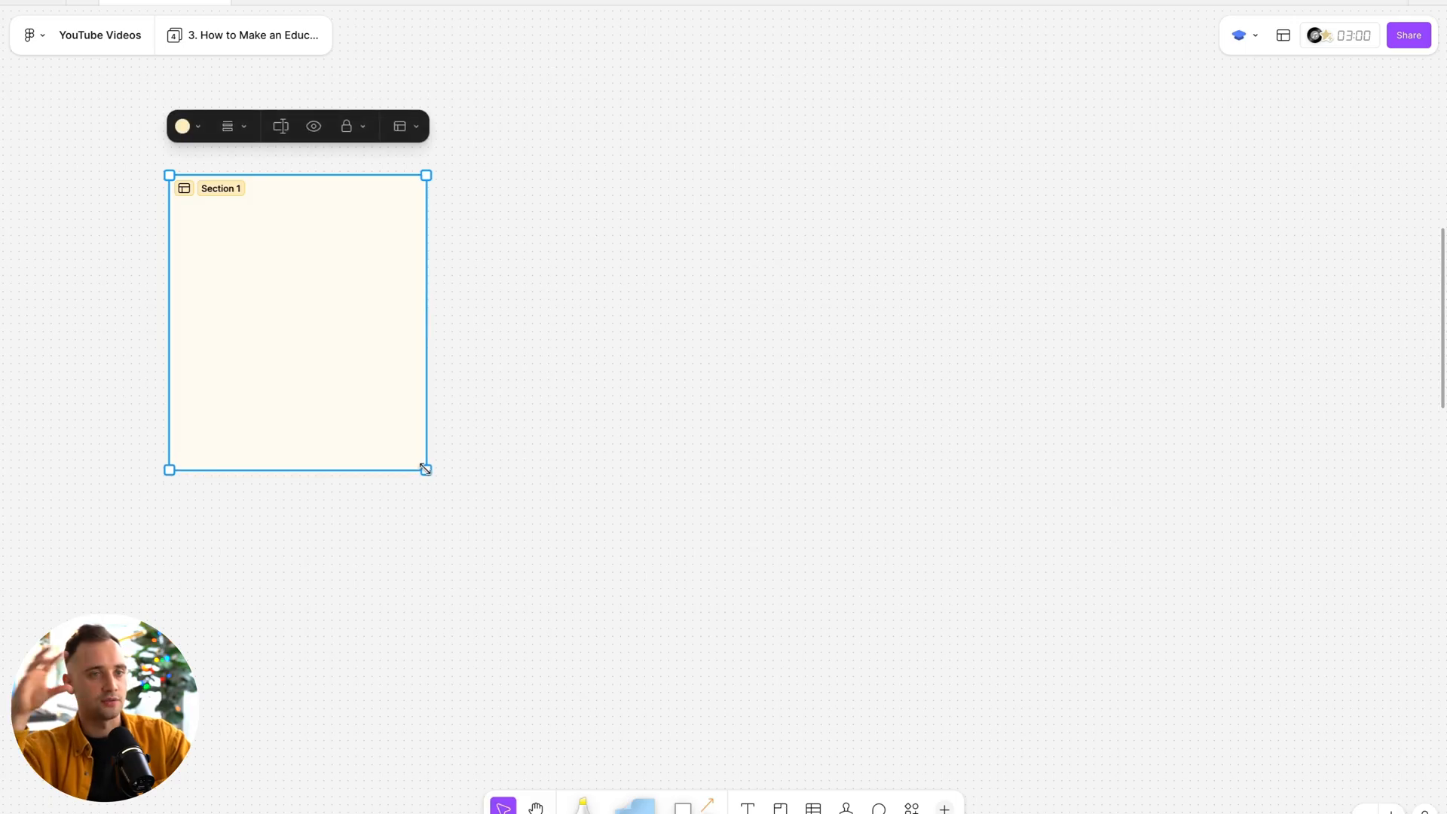
scroll(232, 188, "up", 3)
double_click(162, 202)
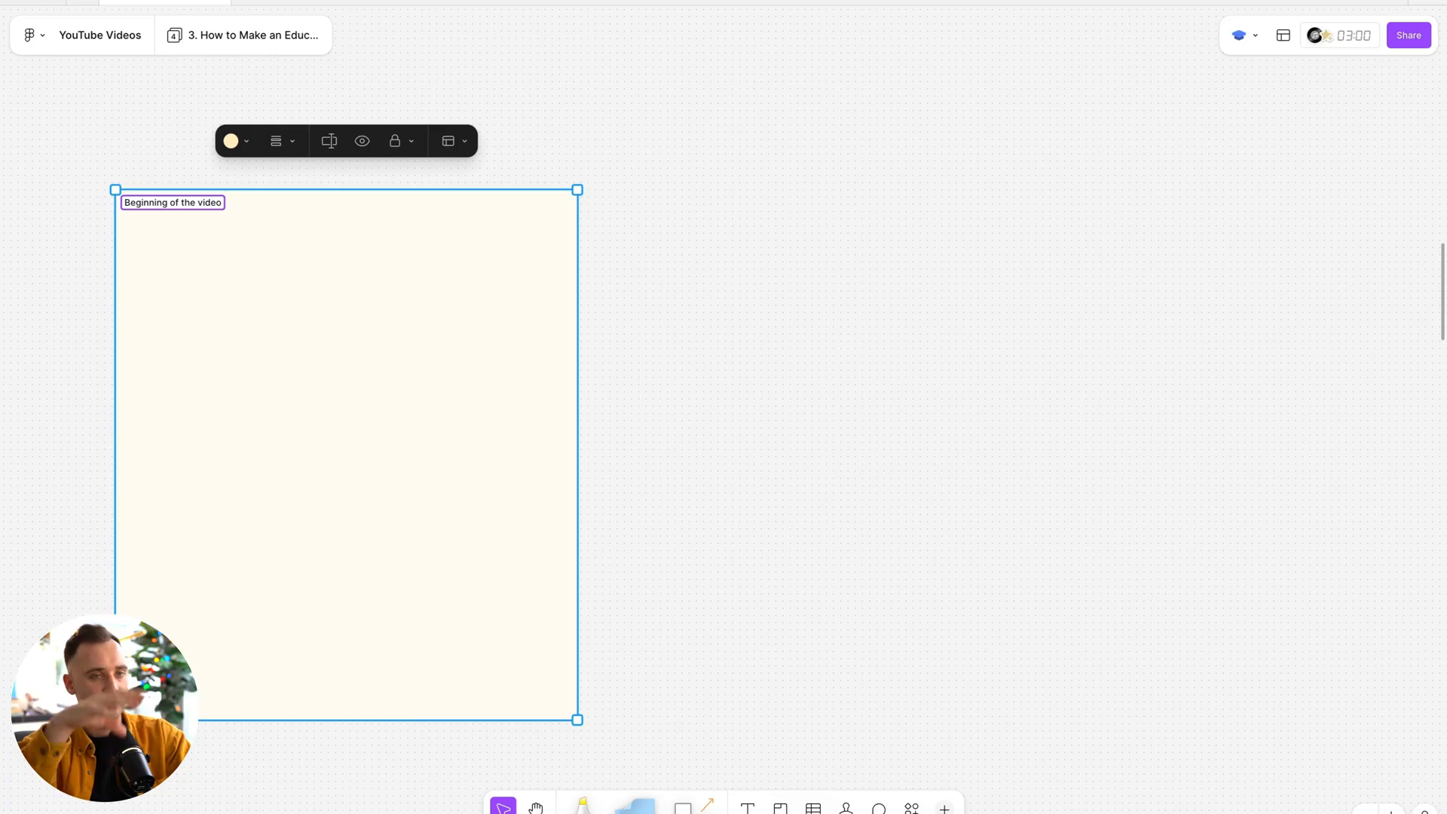
left_click(690, 201)
Duplicate the "Beginning of the video" section beside it and name the copy "Figma".
left_click(217, 210)
key("ctrl+d")
double_click(693, 200)
type("Fig")
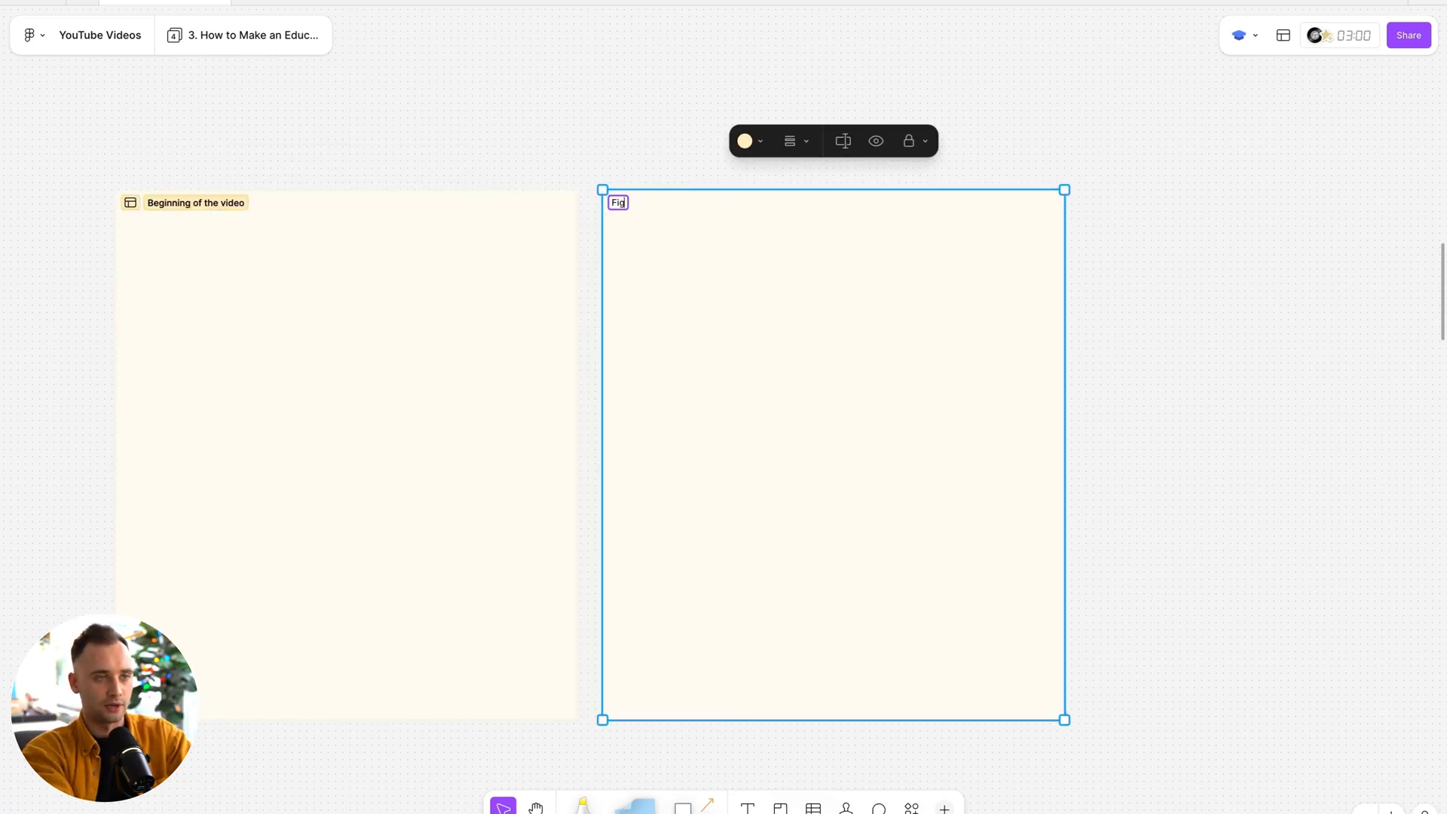
type("ma")
left_click(686, 183)
Duplicate the new Figma section and name the copy "Transition".
scroll(557, 151, "right", 5)
left_click(401, 181)
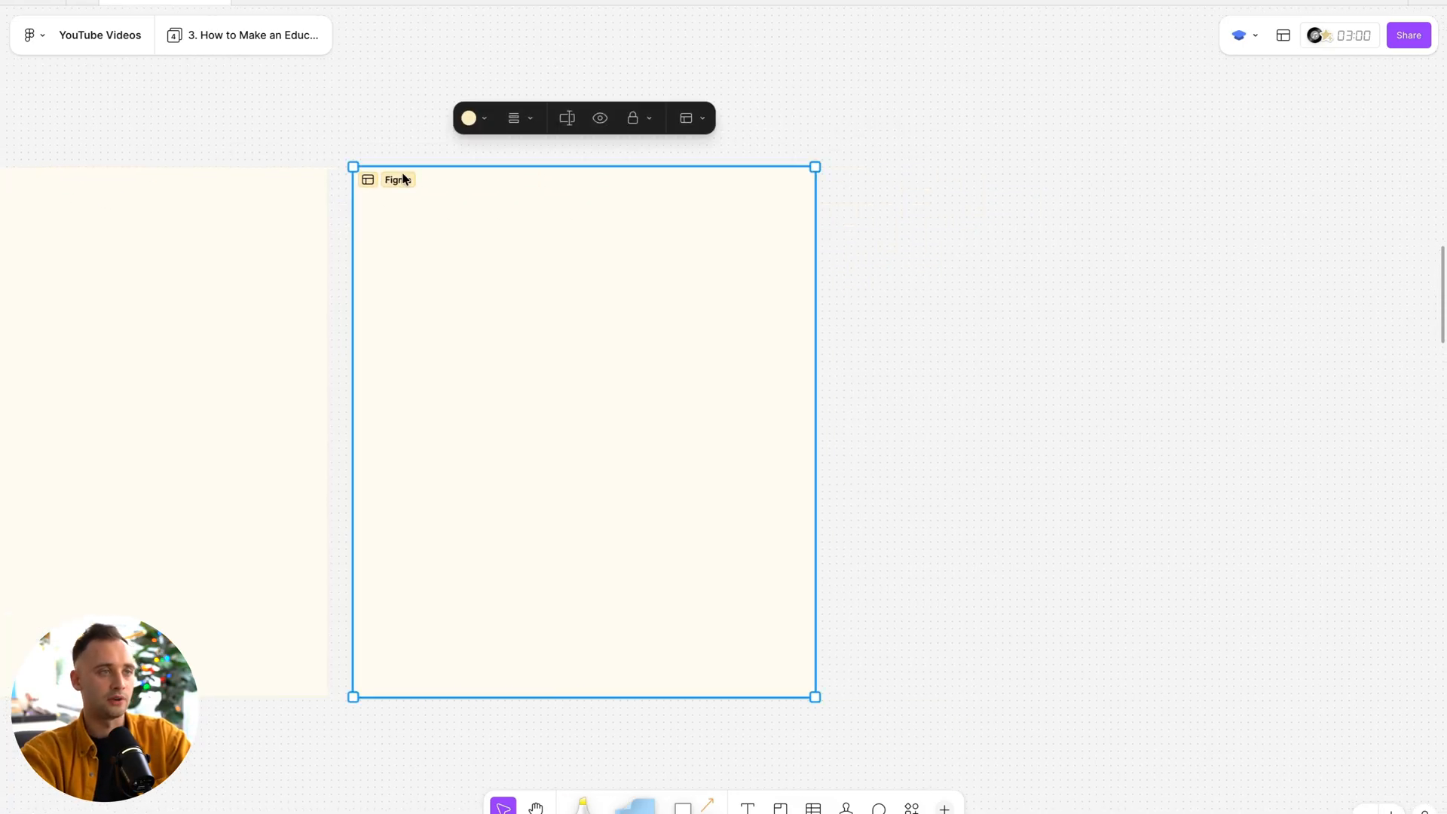
key("ctrl+d")
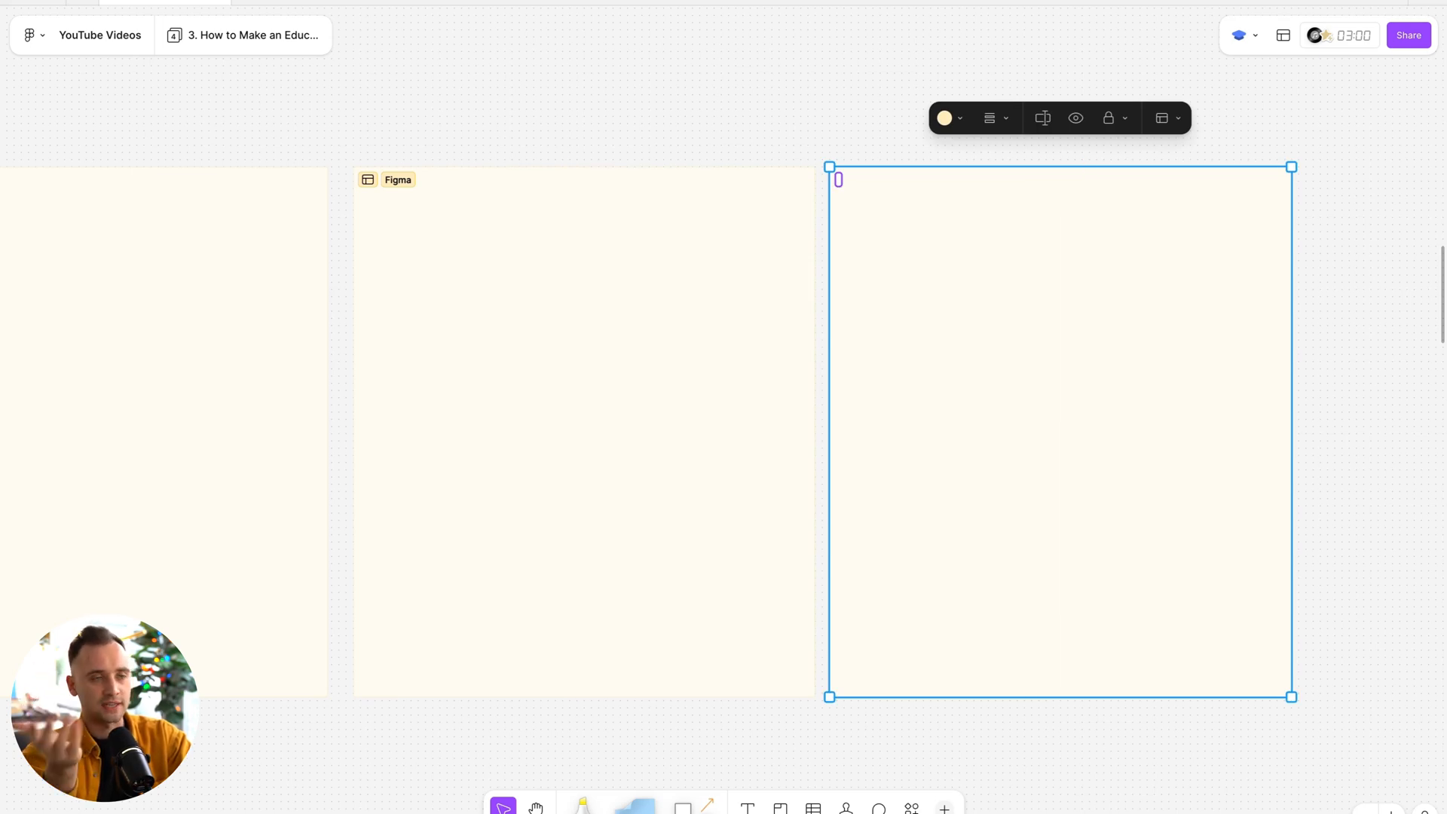
left_click(663, 80)
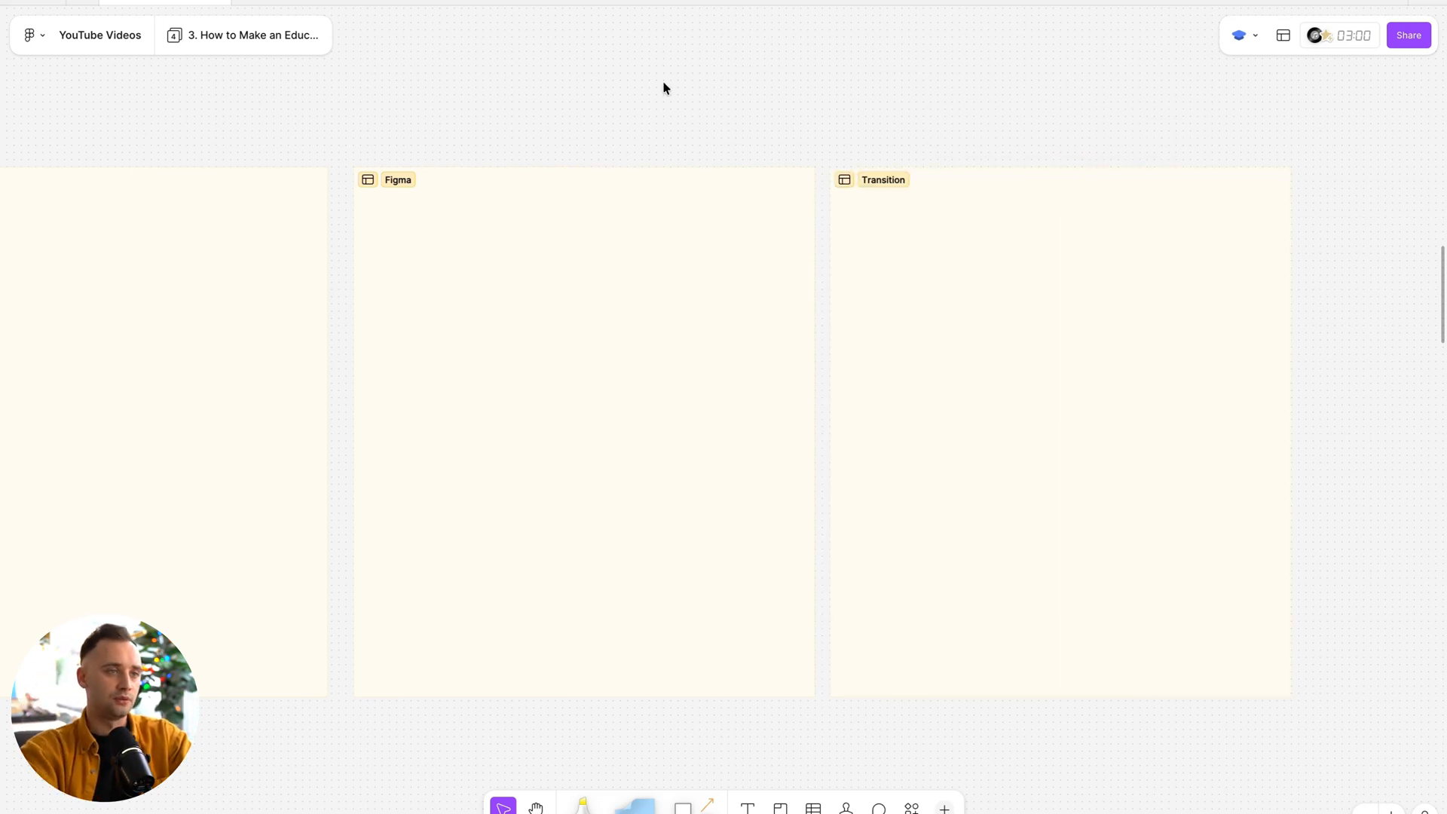
Place a copy of the new Figma section after the Transition section and name it "Editing Video".
scroll(663, 80, "down", 5)
left_click_drag(455, 136, 879, 139)
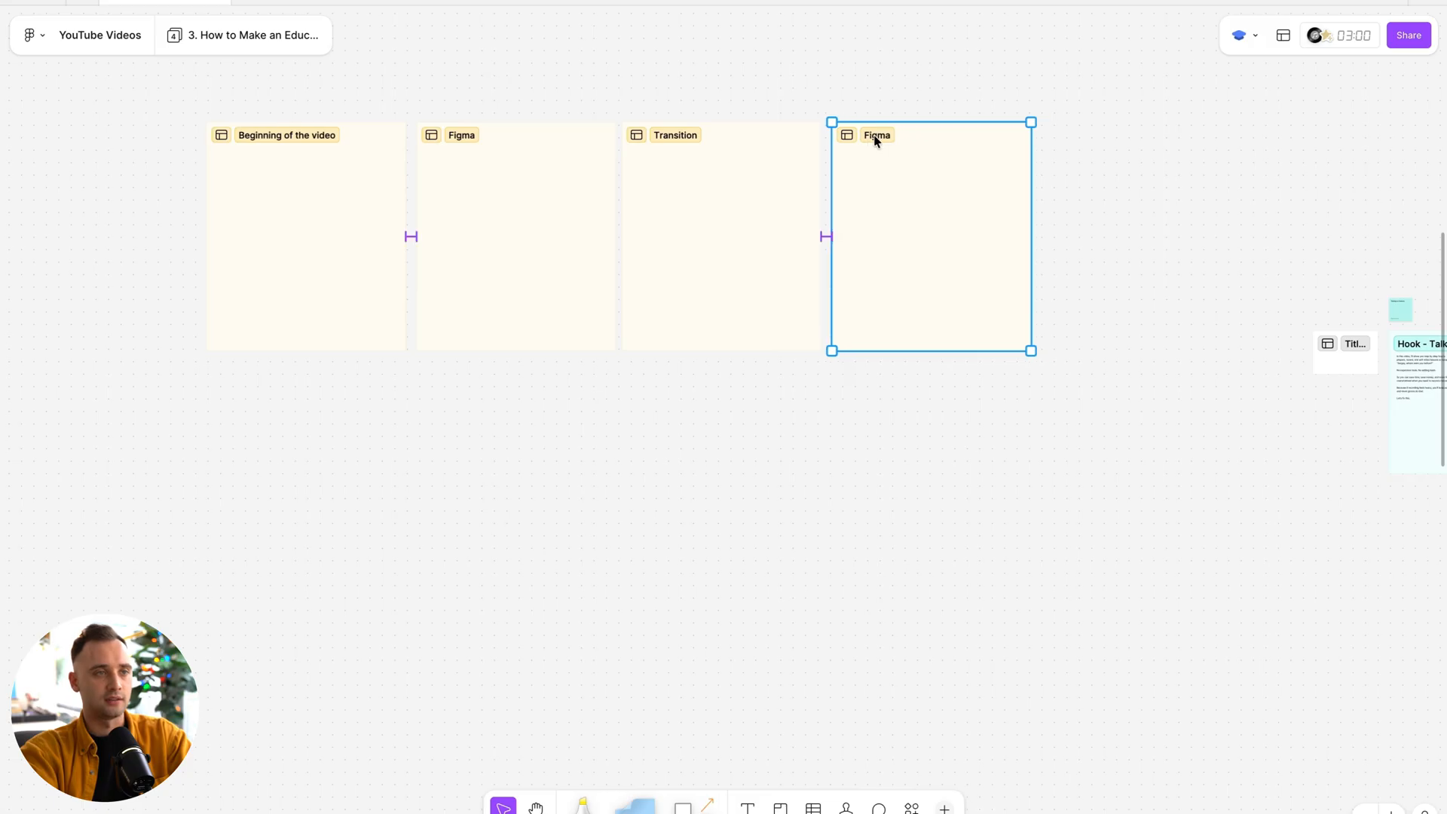
scroll(878, 139, "up", 5)
double_click(804, 113)
type("Editing Video")
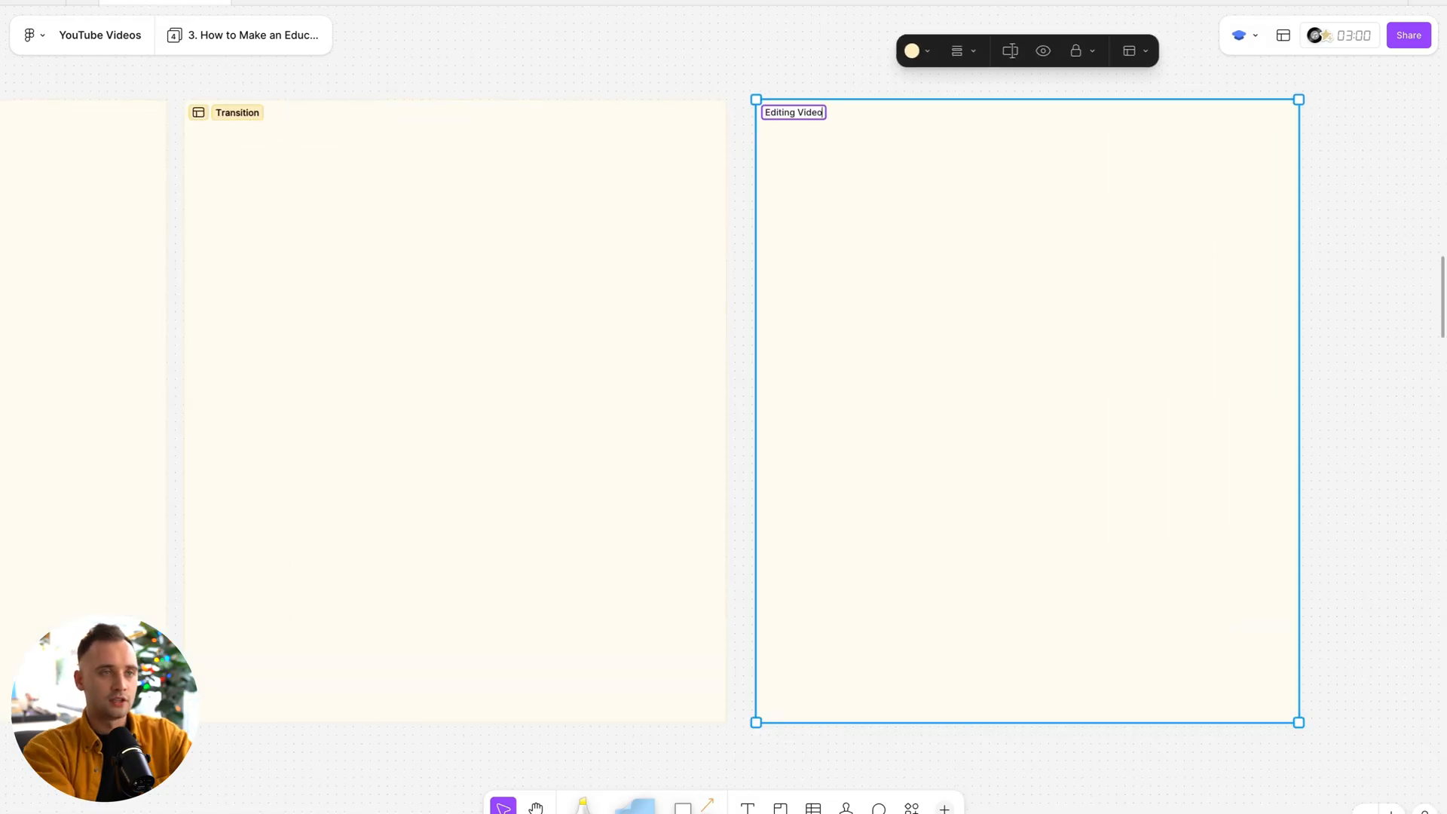
left_click(743, 62)
Copy the script text from the existing "Hook - Talking to Camera" section.
scroll(742, 60, "down", 5)
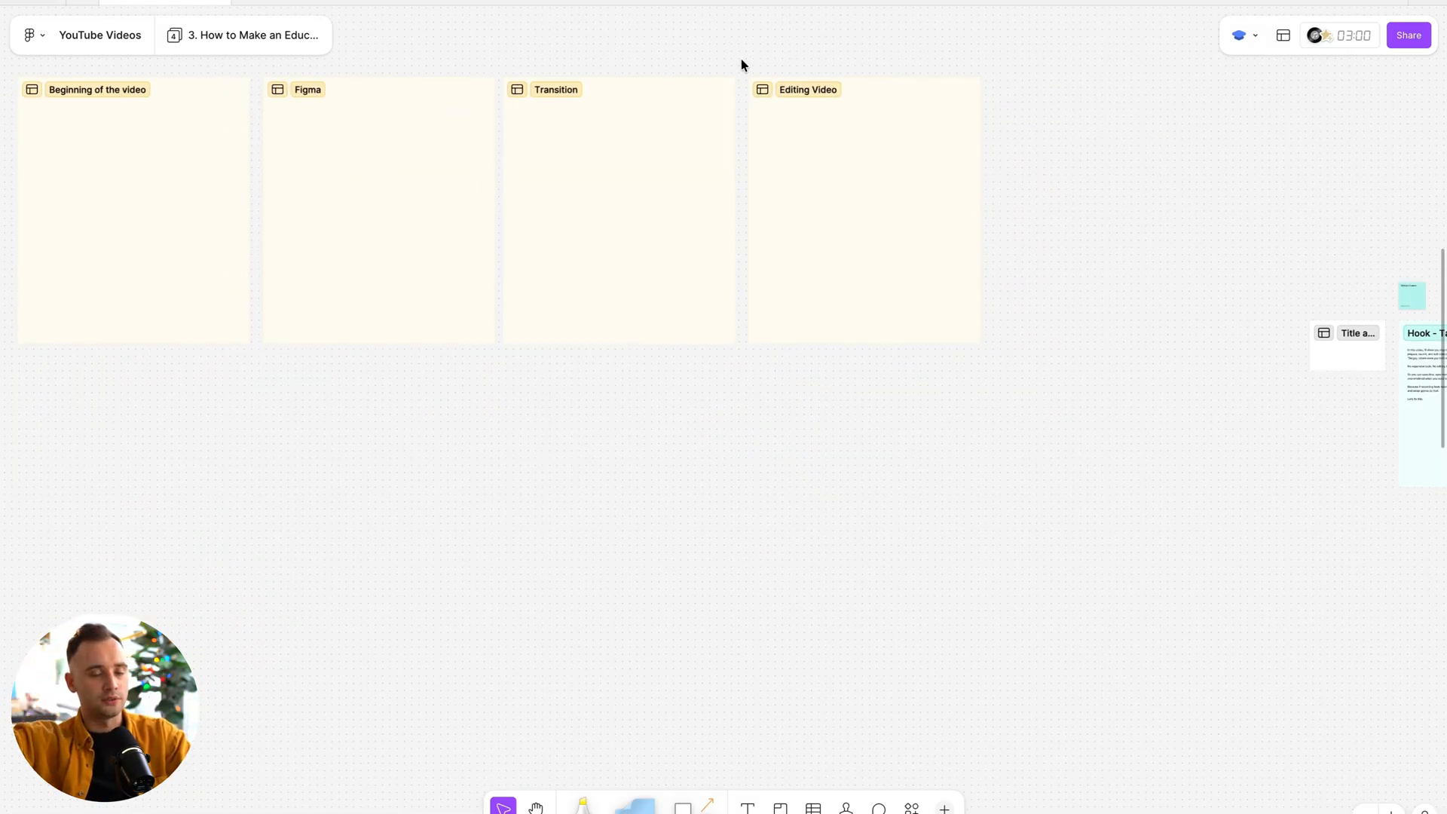
scroll(741, 65, "right", 2)
scroll(741, 65, "down", 5)
scroll(900, 107, "right", 5)
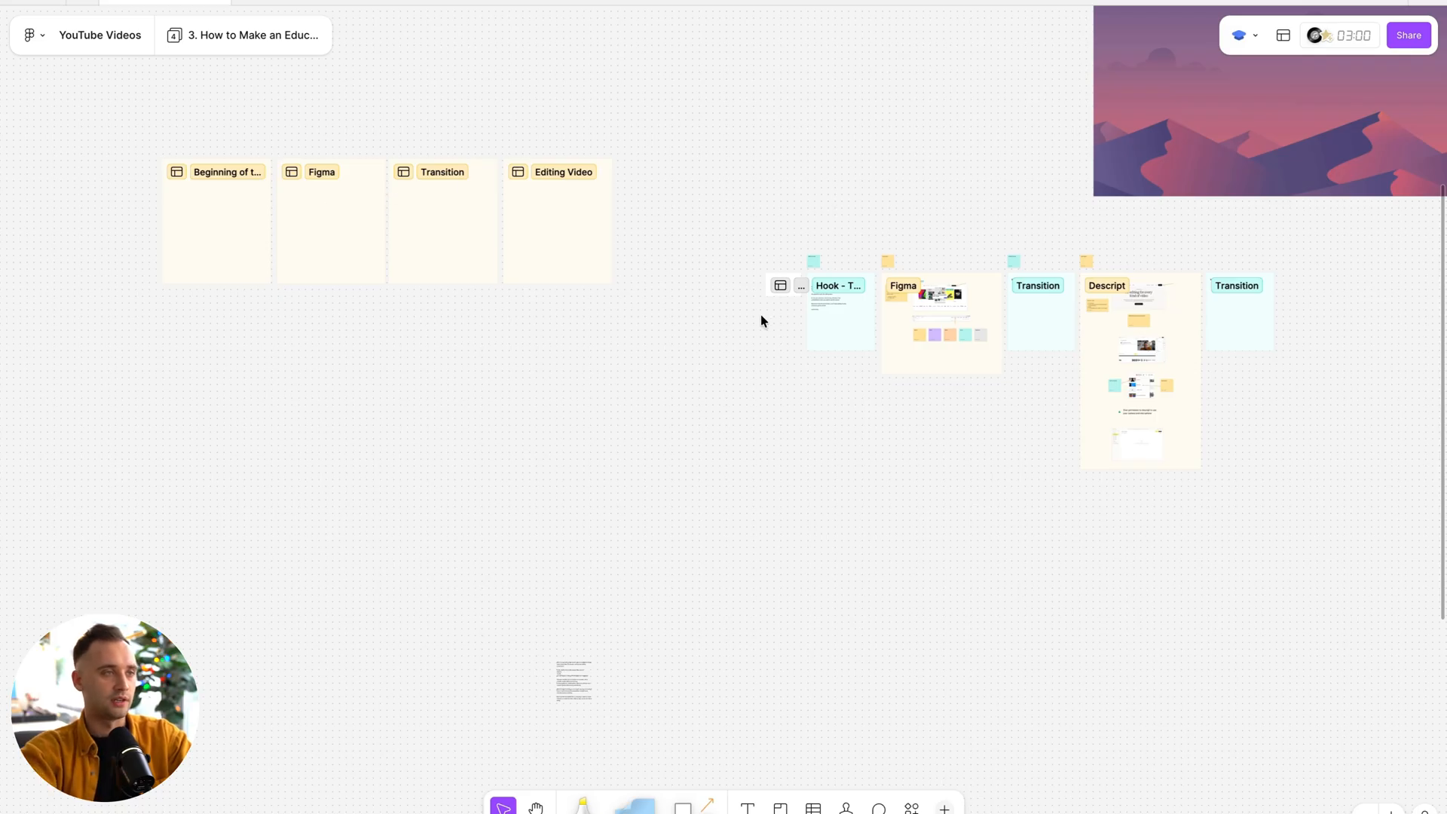
scroll(991, 241, "up", 5)
scroll(991, 241, "up", 5)
left_click(736, 271)
scroll(736, 271, "down", 5)
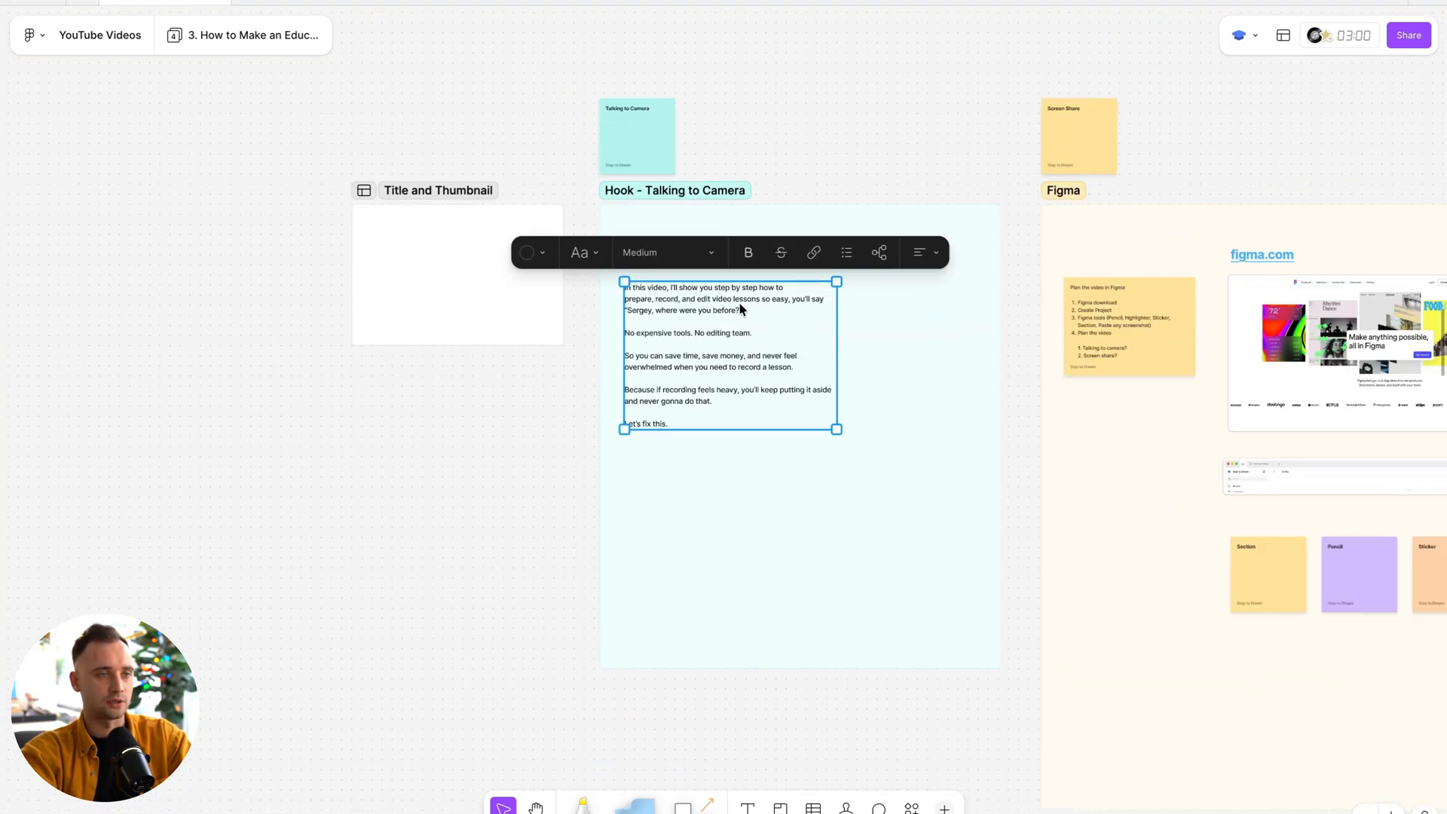
Paste the script text into the "Beginning of the video" section and position it near the section's upper-left corner.
scroll(739, 309, "left", 5)
scroll(355, 148, "left", 3)
scroll(269, 200, "up", 10)
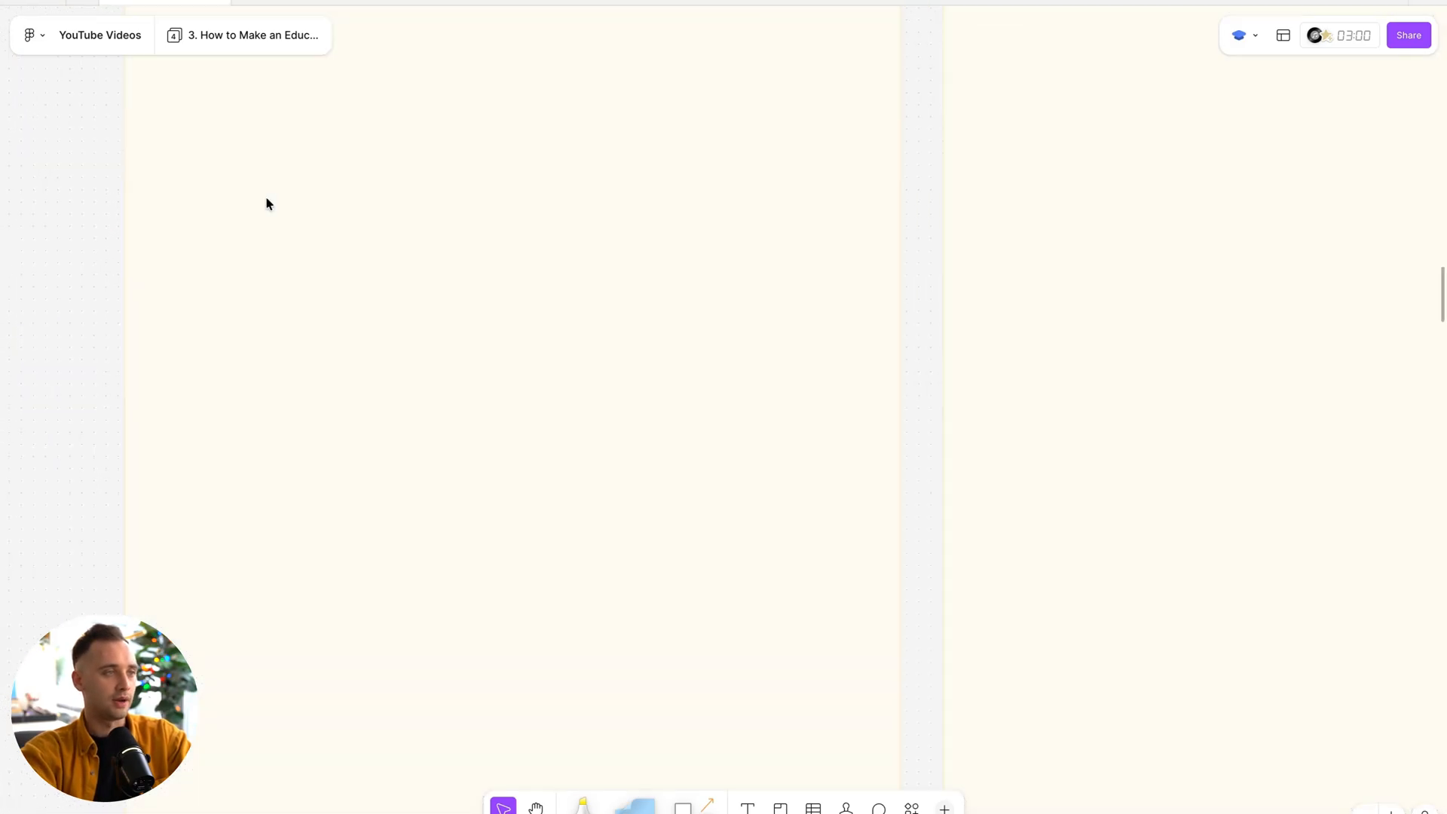
scroll(268, 201, "up", 1)
key("super+v")
left_click_drag(663, 360, 293, 241)
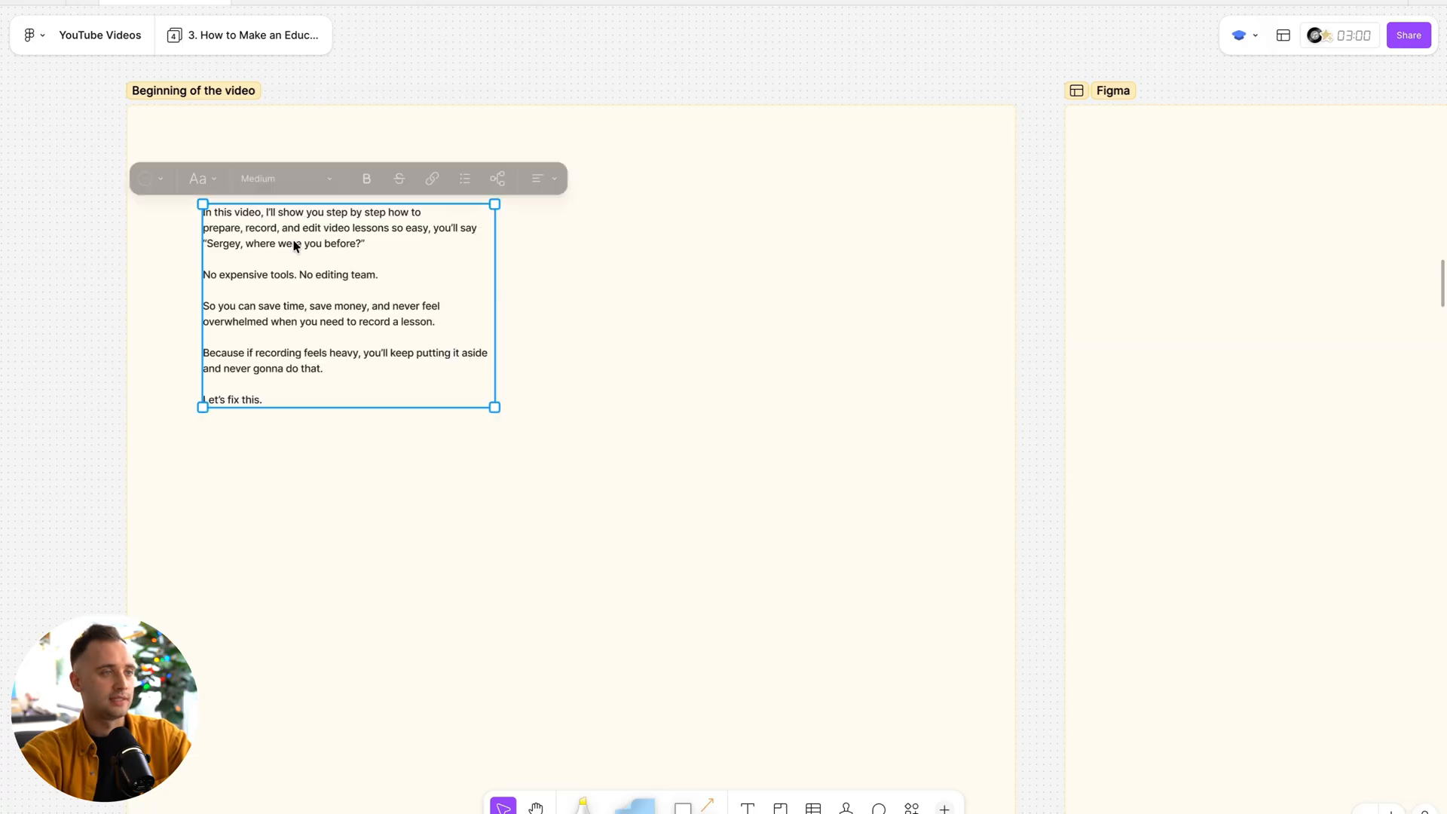
scroll(324, 249, "up", 3)
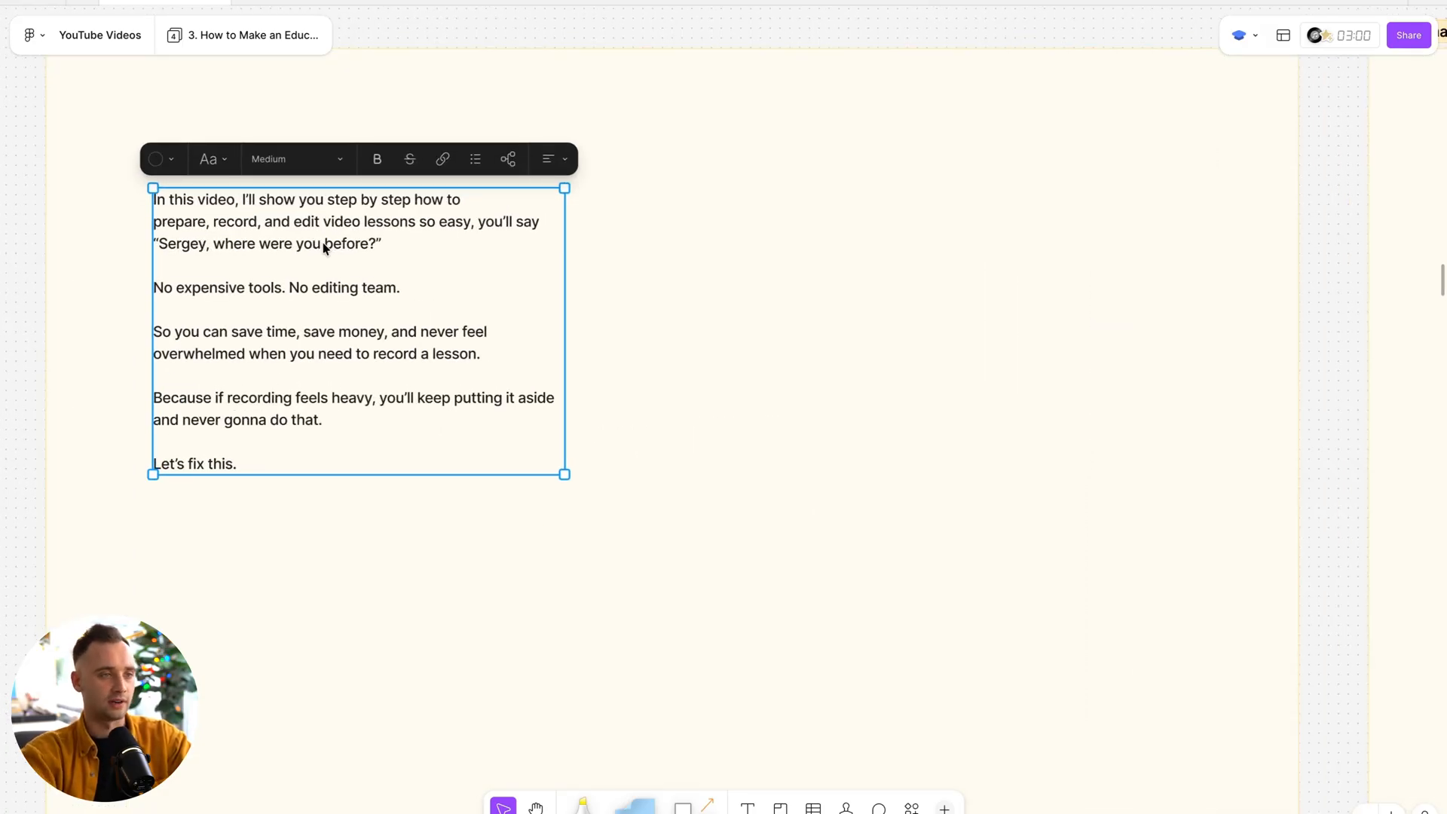
Copy the Figma homepage and file browser screenshots together from the finished Figma section.
scroll(413, 252, "down", 5)
scroll(413, 252, "right", 10)
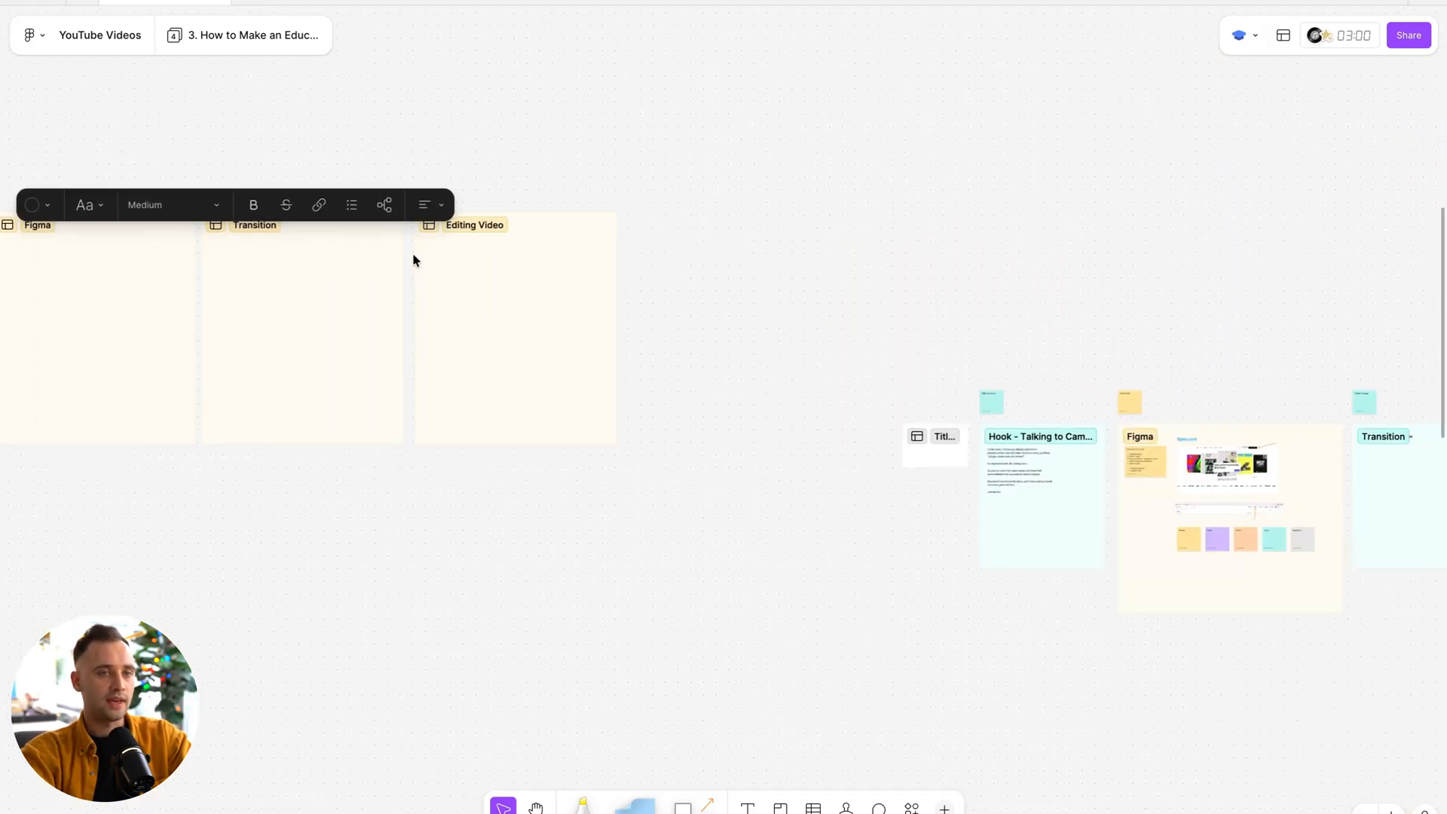
scroll(268, 419, "up", 8)
left_click(666, 305)
scroll(745, 280, "up", 2)
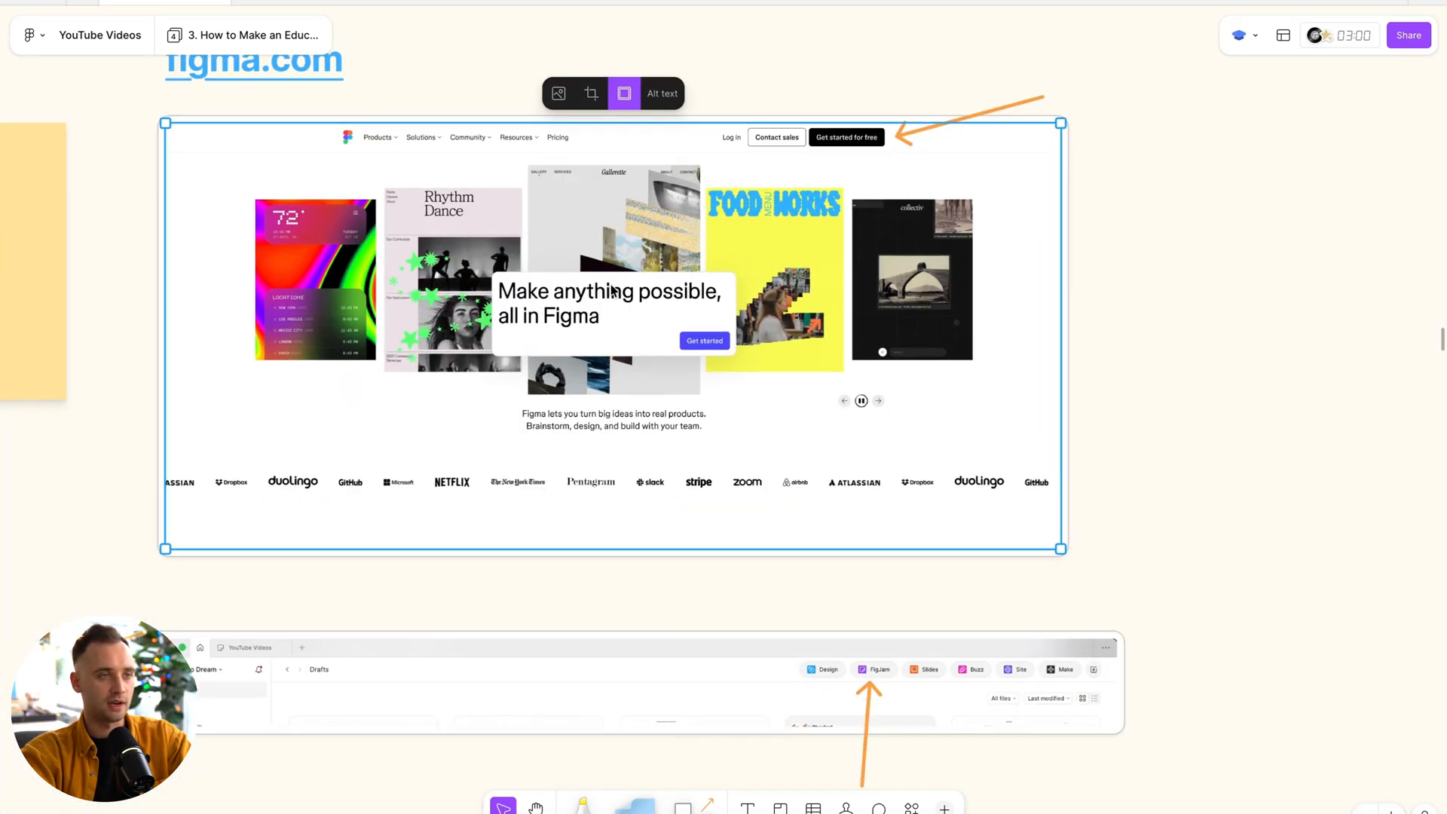
scroll(662, 336, "down", 3)
left_click(642, 343, "shift")
scroll(636, 348, "down", 5)
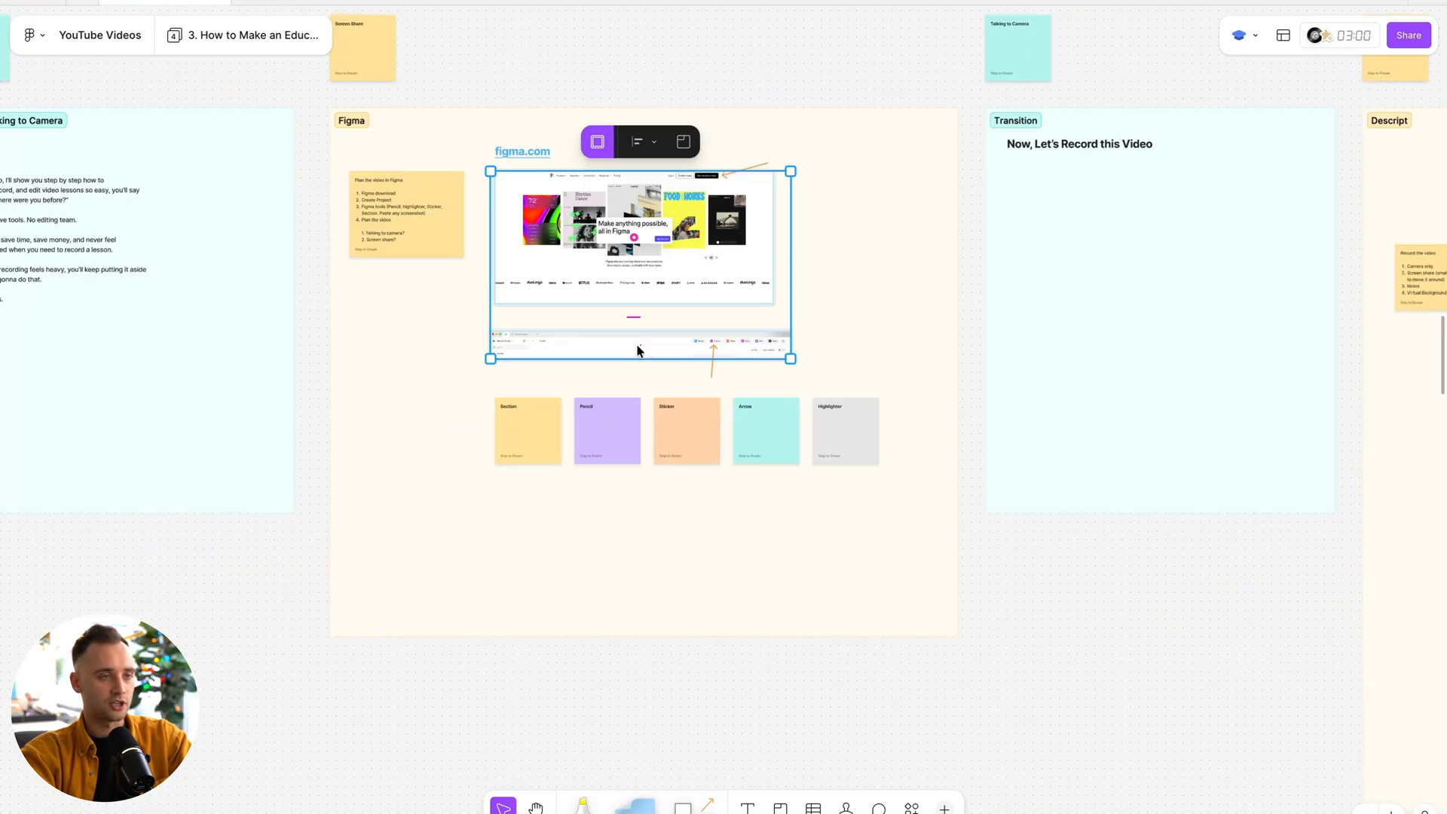
Paste the two screenshots into the new Figma section and position them in its upper part.
scroll(617, 408, "down", 5)
scroll(617, 414, "left", 10)
scroll(449, 264, "up", 10)
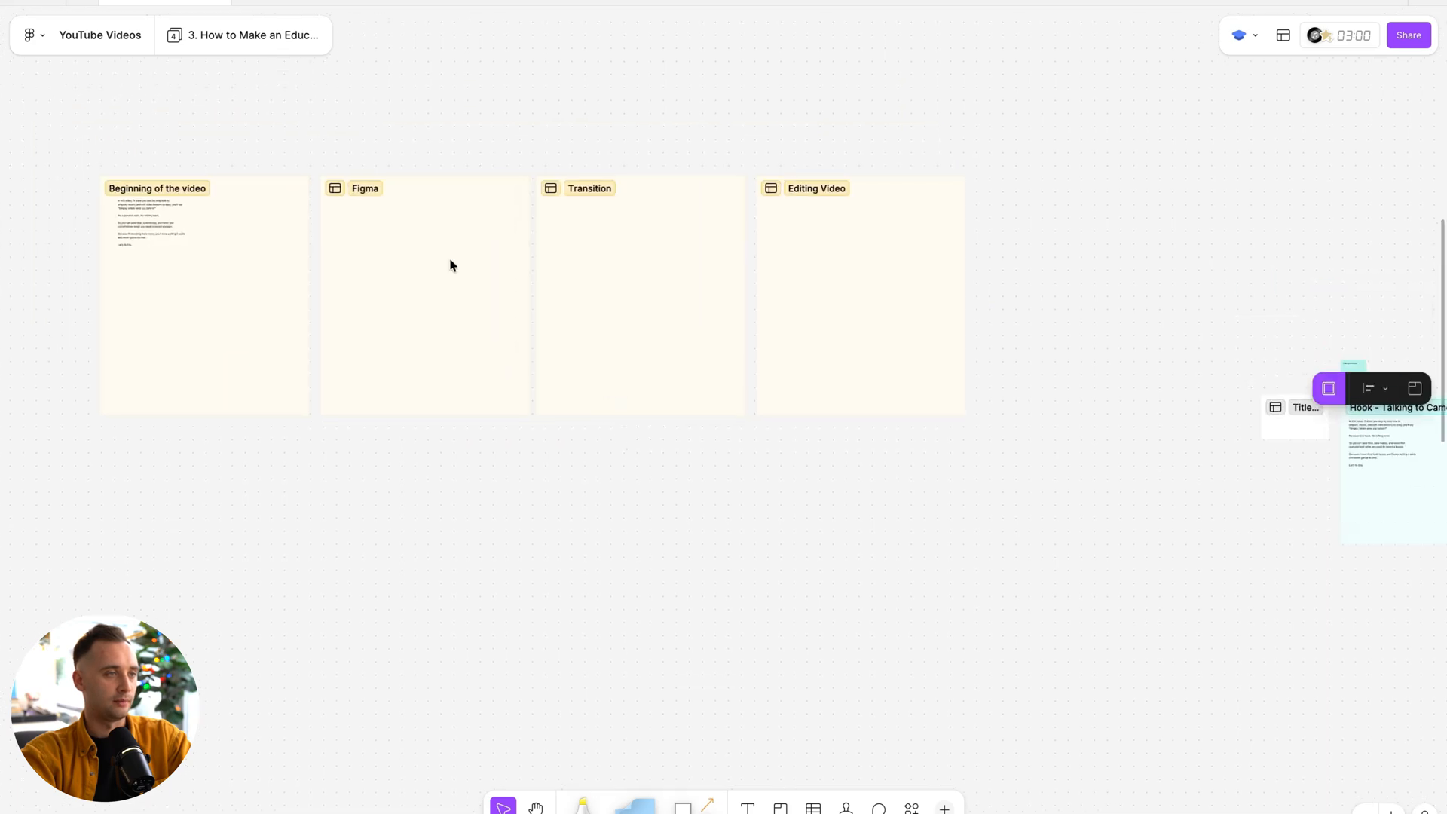
scroll(411, 223, "left", 2)
scroll(410, 223, "up", 4)
key("super+v")
left_click_drag(734, 373, 560, 290)
Mark the "Get started for free" button on the Figma homepage screenshot with the yellow highlighter.
scroll(475, 396, "up", 3)
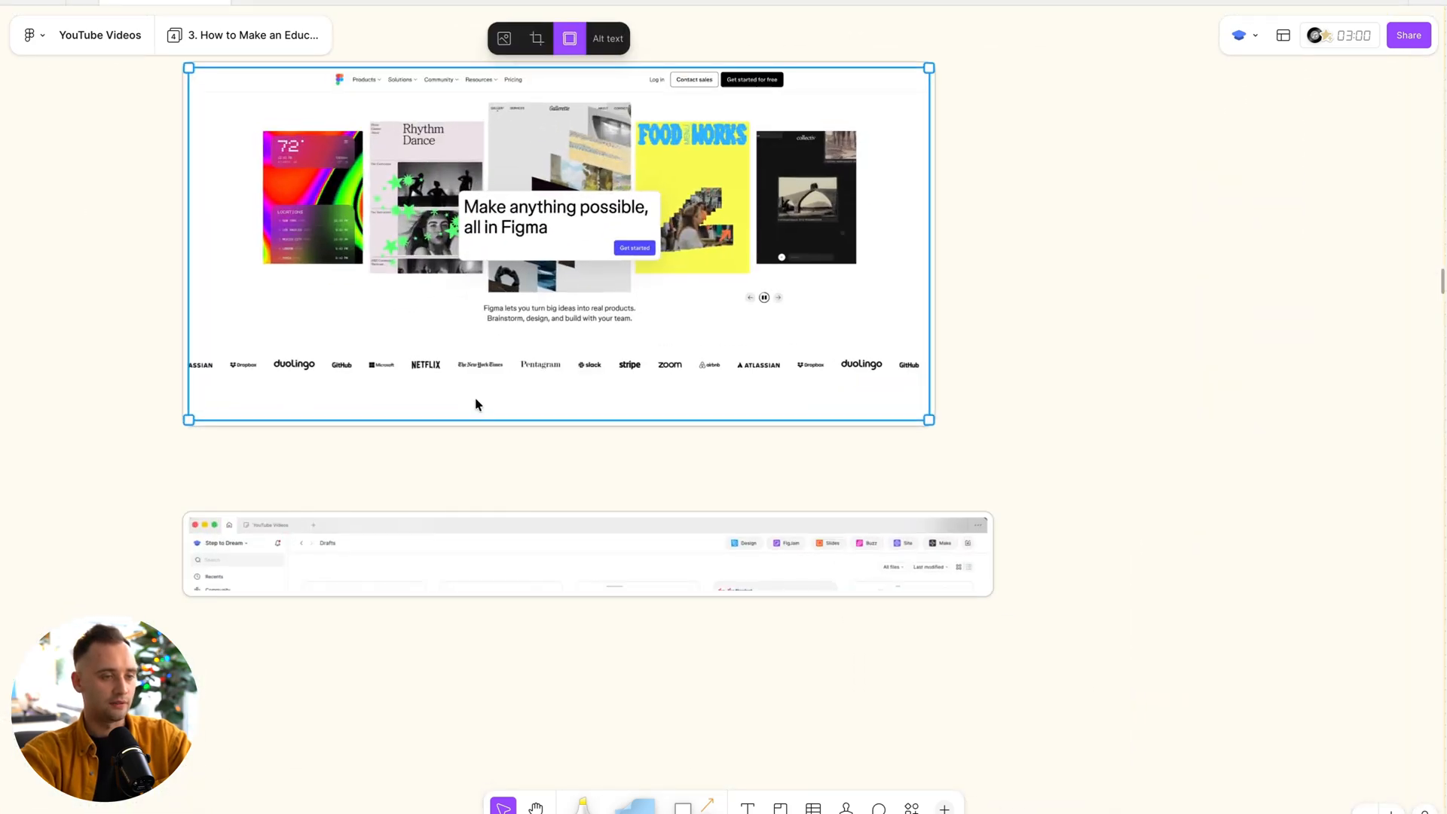
scroll(567, 269, "up", 2)
scroll(567, 266, "up", 3)
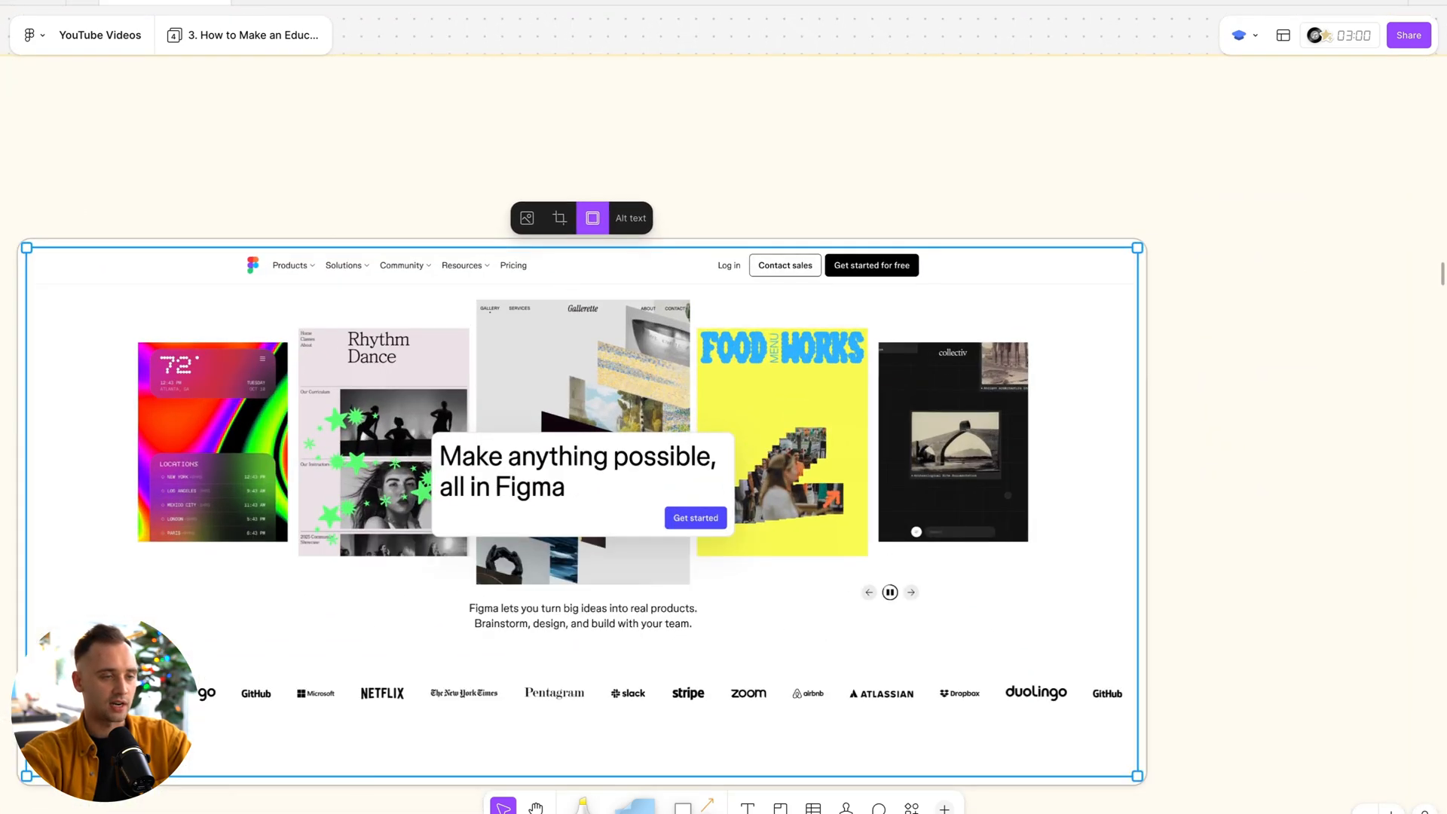
scroll(698, 729, "down", 2)
scroll(705, 735, "down", 6)
scroll(708, 737, "up", 7)
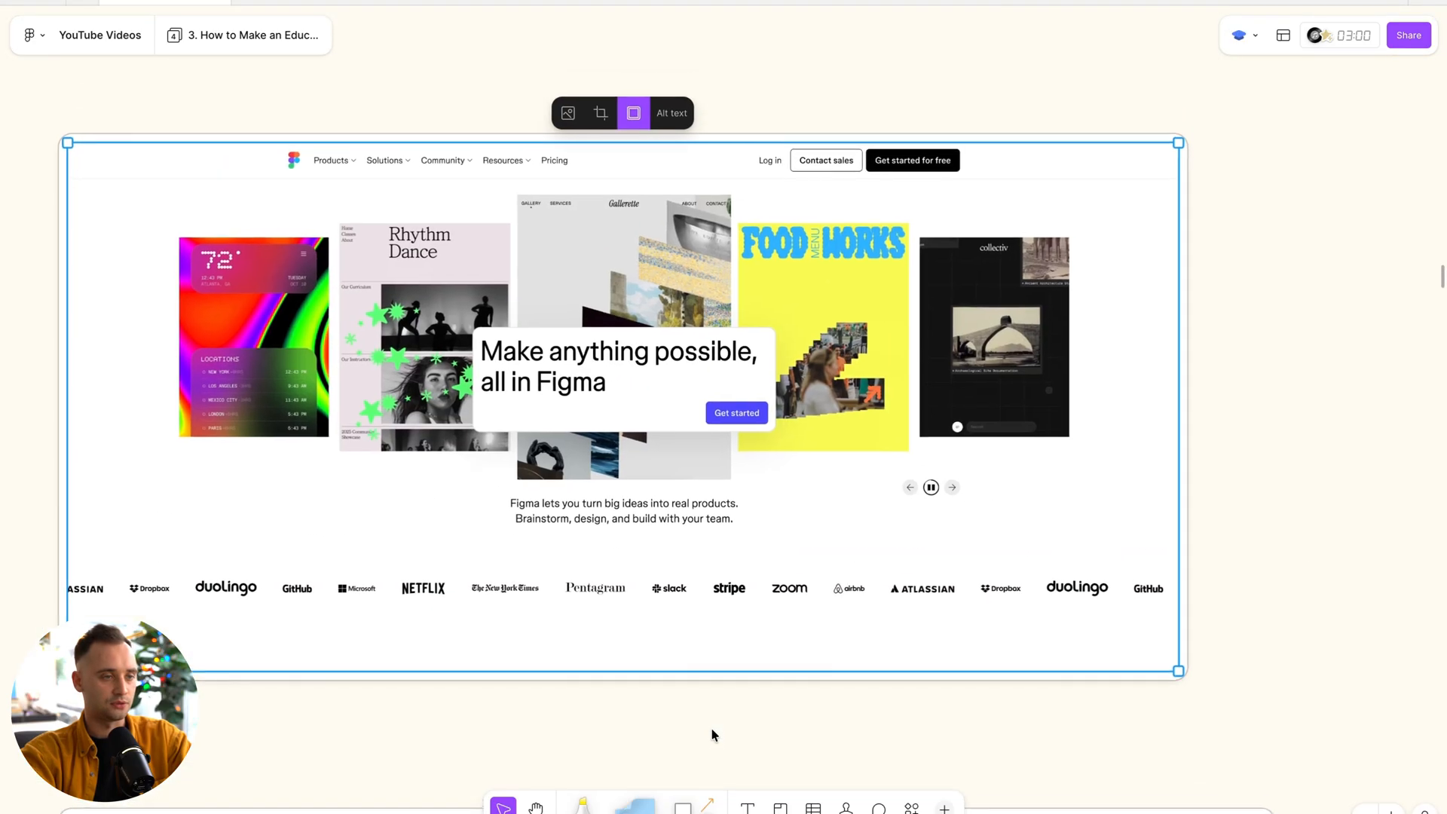
left_click(573, 806)
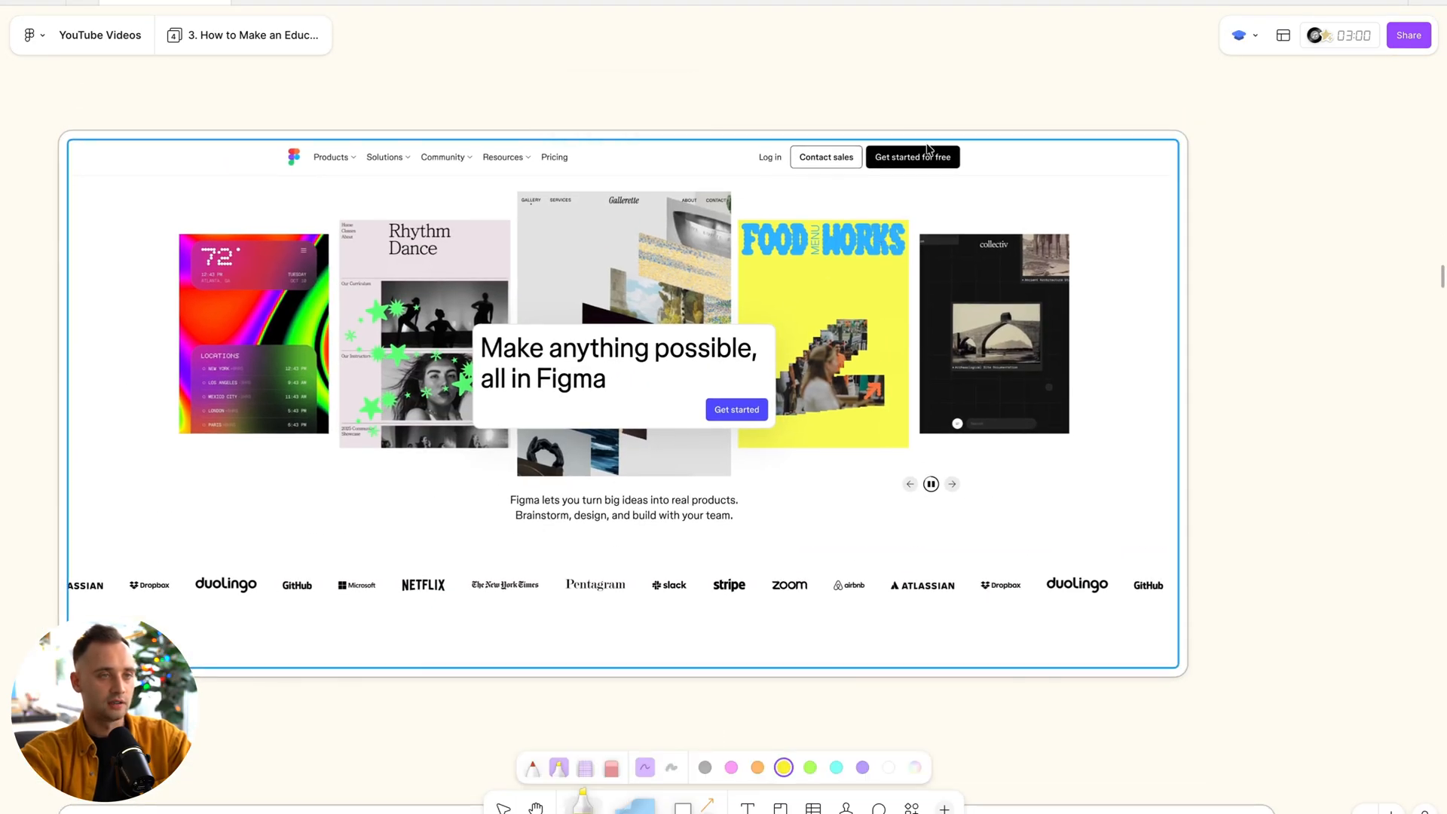
scroll(928, 148, "up", 5)
left_click_drag(742, 188, 1039, 159)
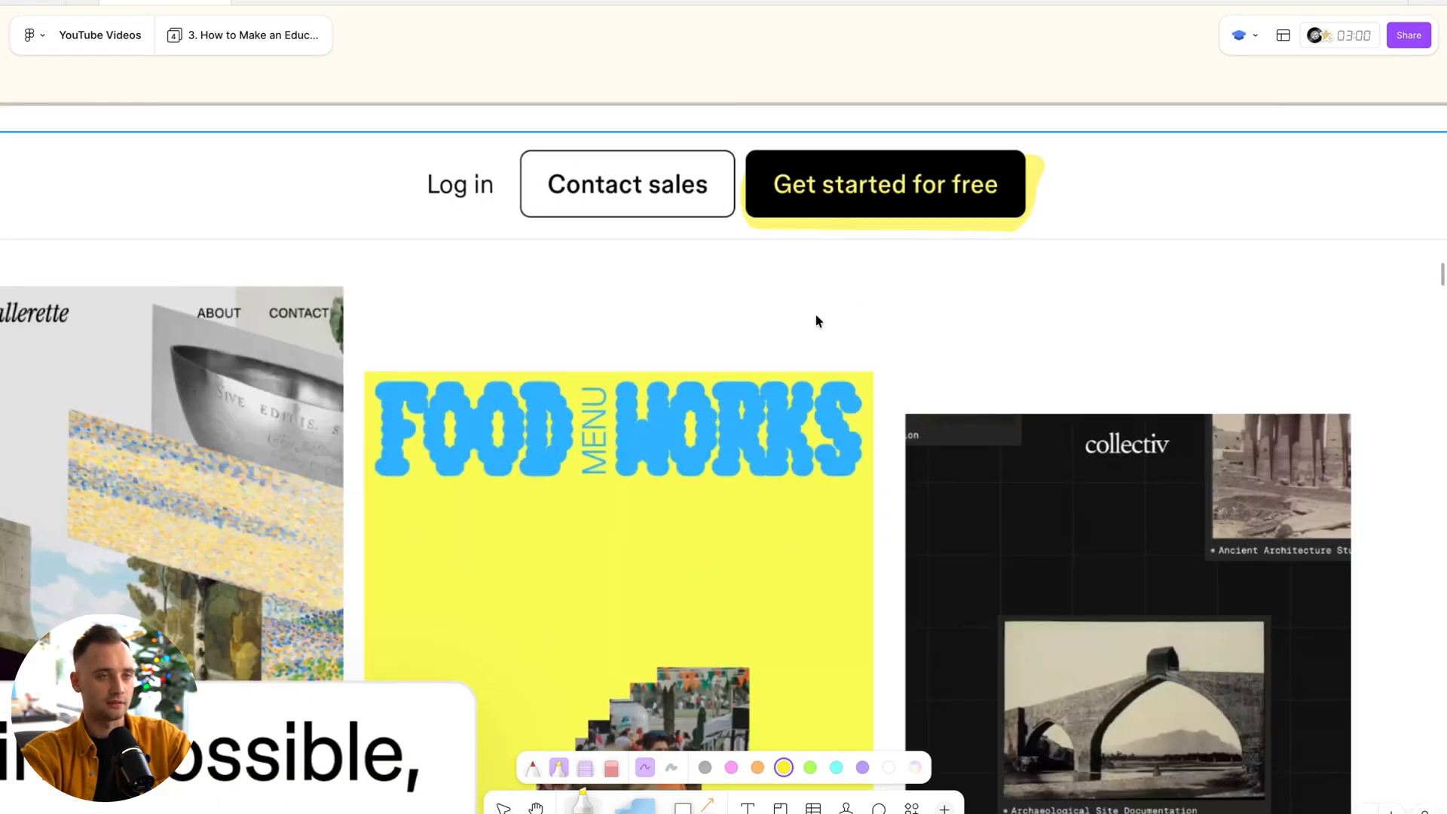
Highlight a line of the script text in the "Beginning of the video" section in yellow.
scroll(816, 315, "down", 4)
scroll(816, 315, "down", 8)
scroll(816, 315, "down", 5)
scroll(816, 315, "up", 5)
scroll(816, 315, "left", 8)
scroll(362, 332, "up", 5)
left_click_drag(273, 366, 859, 372)
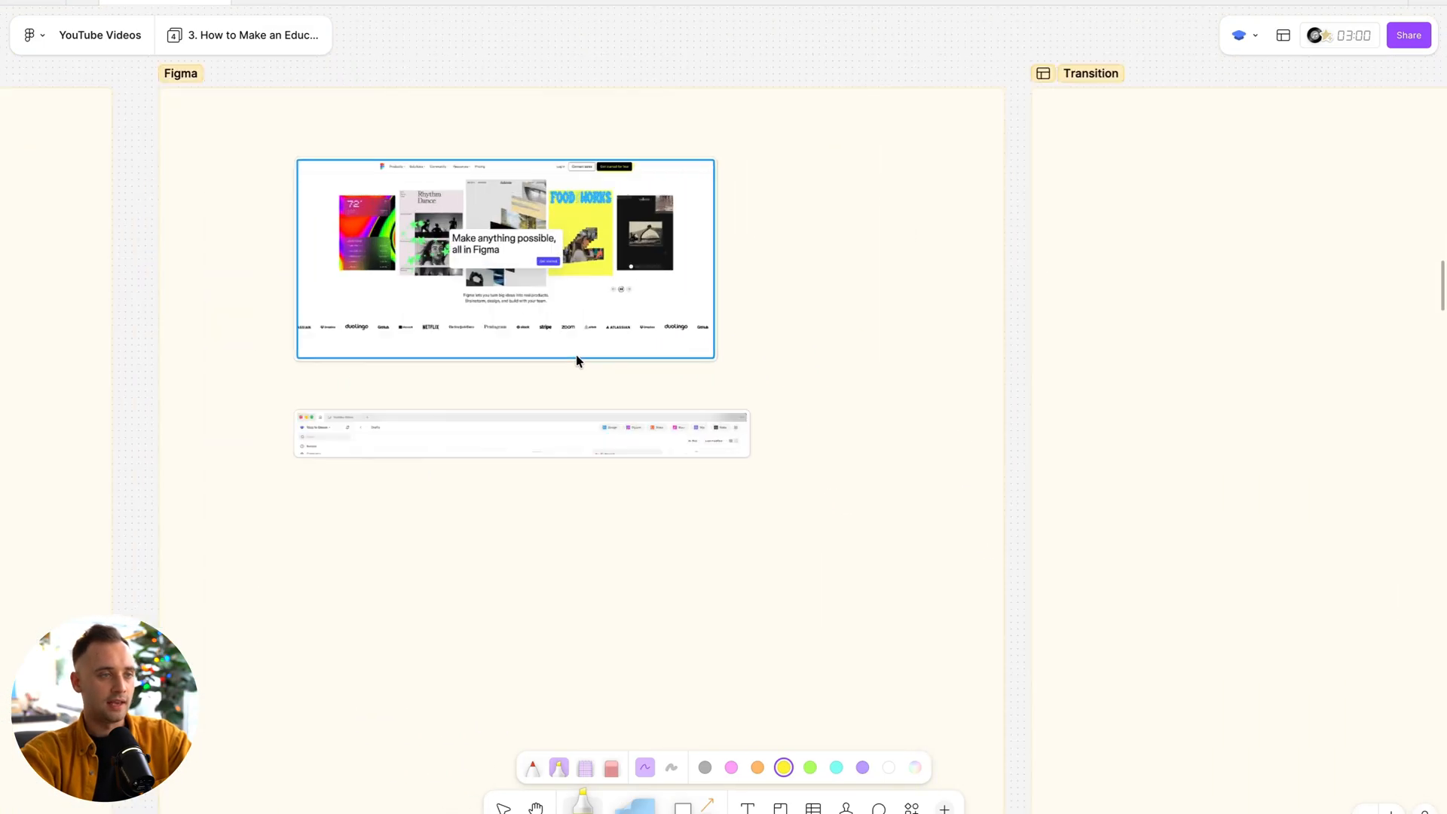
Try a short freehand red marker stroke below the file browser screenshot.
scroll(477, 357, "up", 5)
left_click(533, 767)
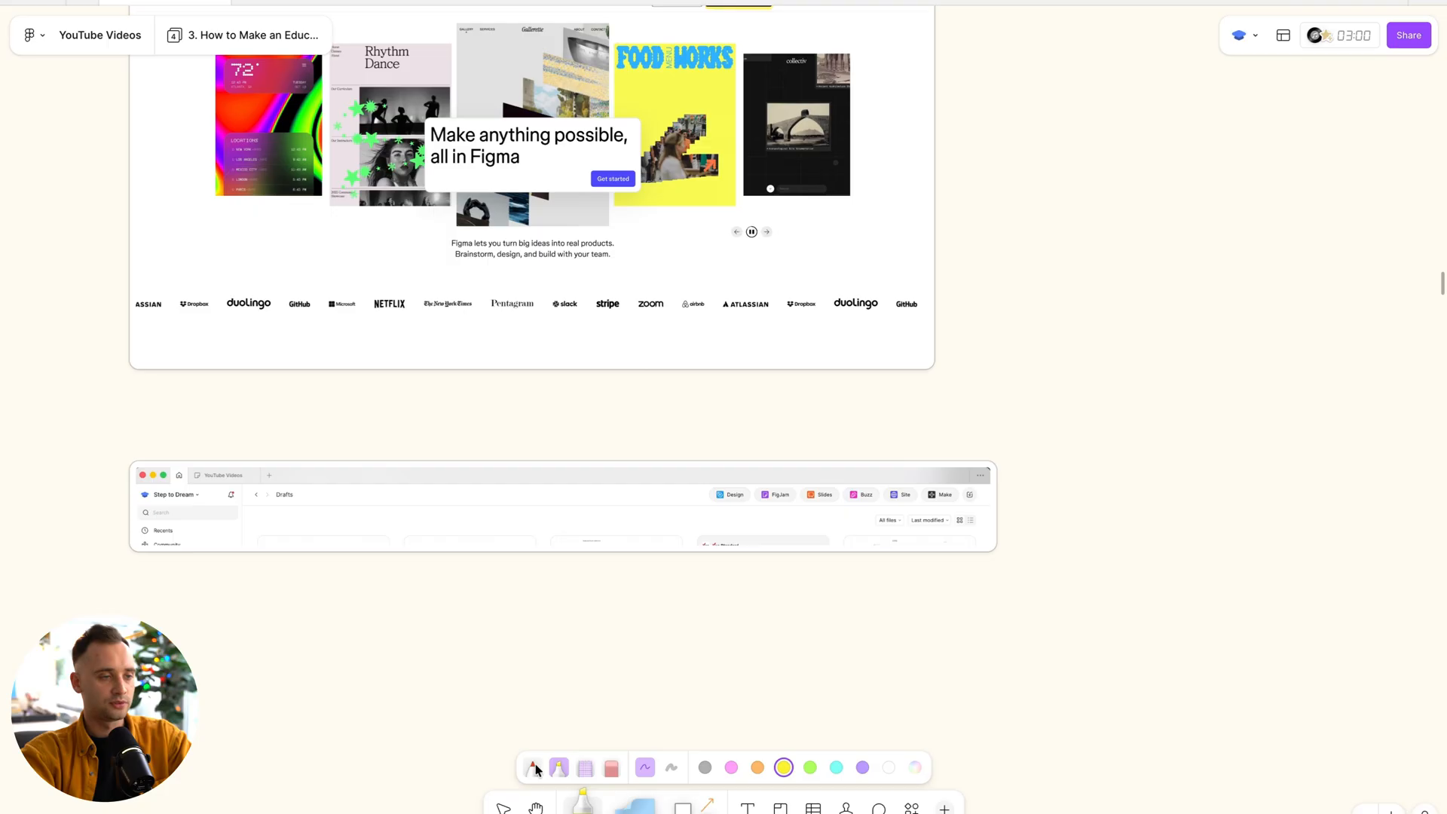
left_click_drag(467, 616, 607, 617)
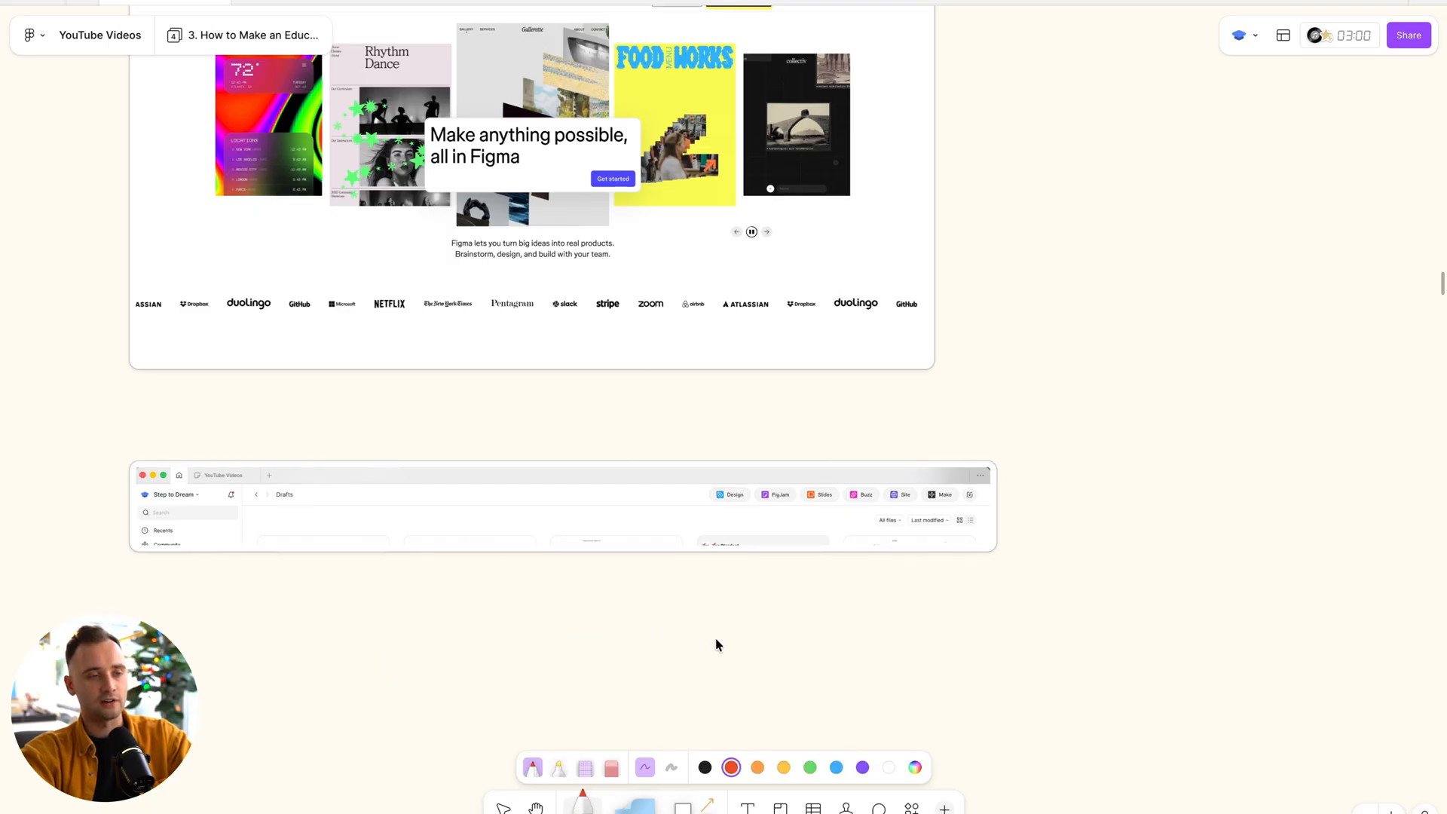
Draw a straight arrow pointing at the "Get started for free" button on the homepage screenshot.
scroll(716, 640, "down", 4)
left_click(708, 807)
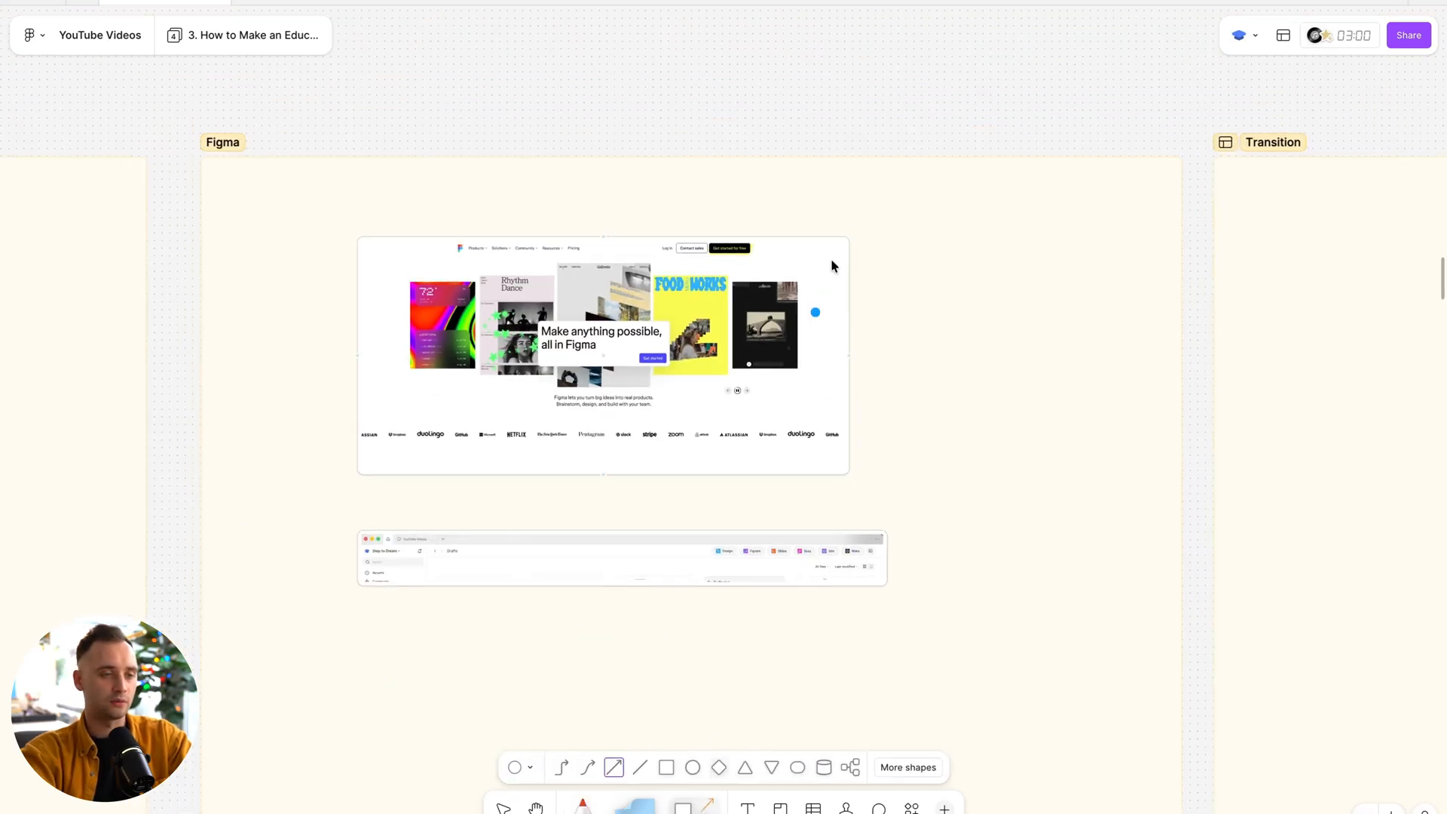
scroll(833, 264, "up", 5)
left_click_drag(996, 246, 692, 236)
Add a yellow sticky note below the file browser screenshot in the new Figma section.
scroll(694, 360, "down", 2)
scroll(694, 364, "down", 6)
scroll(694, 363, "left", 3)
left_click(693, 363)
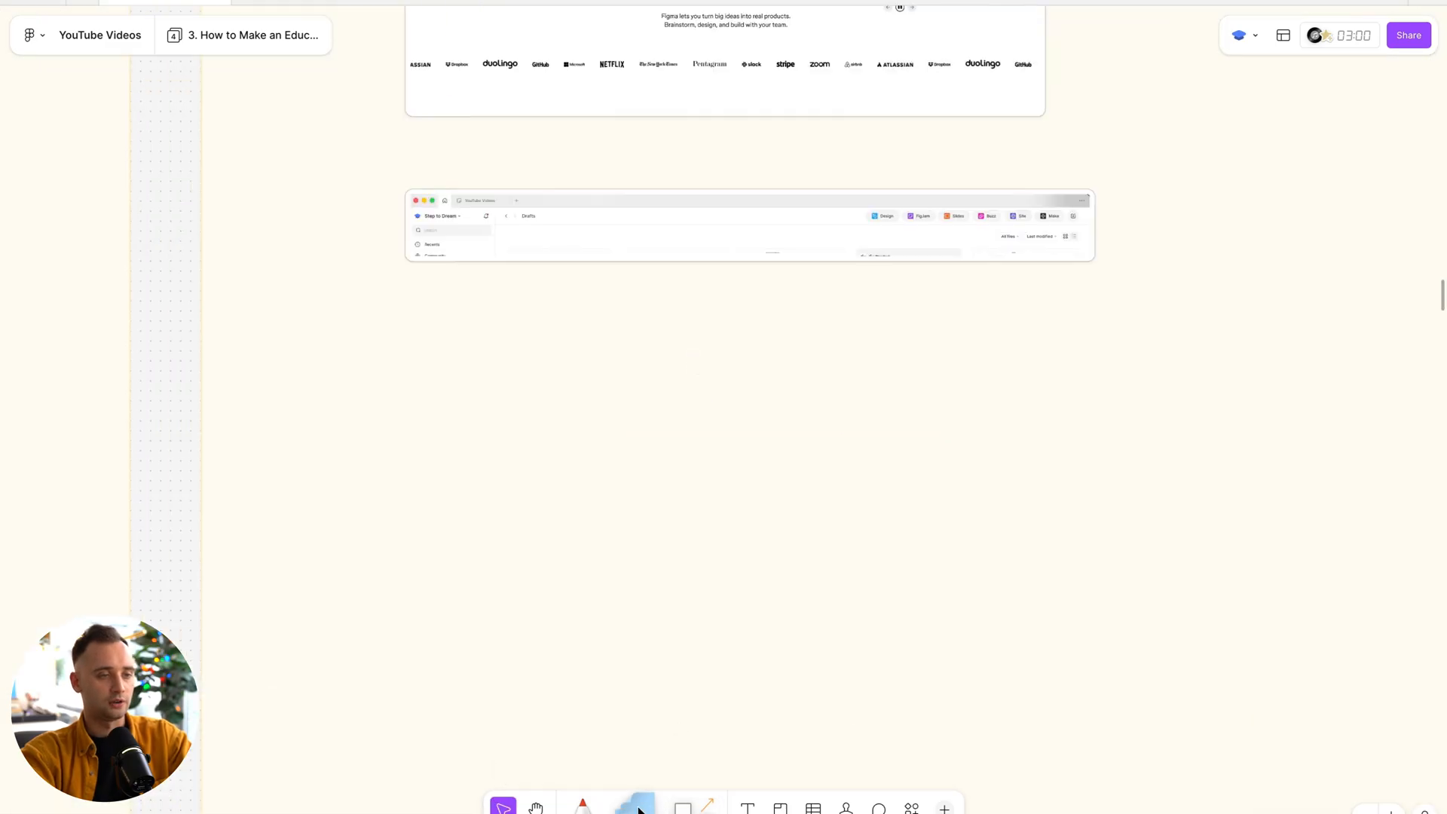
left_click(637, 806)
left_click(713, 765)
left_click(496, 407)
key("Escape")
key("Escape")
Move the yellow sticky note to the right and delete the empty text box beside it.
left_click(390, 396)
left_click(701, 400)
left_click(702, 399)
left_click_drag(482, 402, 754, 442)
left_click(403, 365)
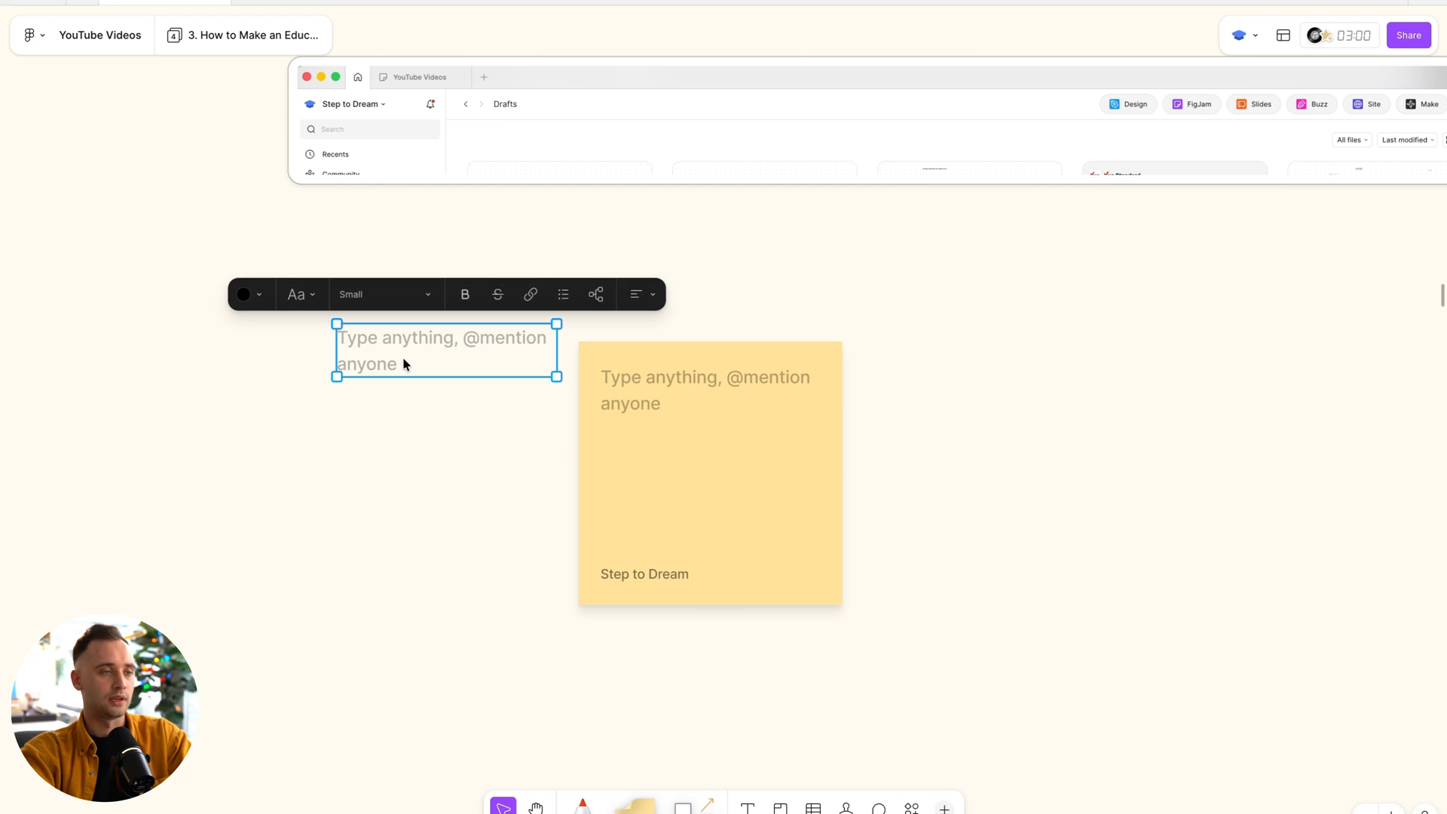
key("Delete")
Duplicate the yellow sticky note three times to form a row of four notes.
left_click(640, 463)
key("super+d")
key("super+d")
key("super+d")
scroll(937, 460, "right", 5)
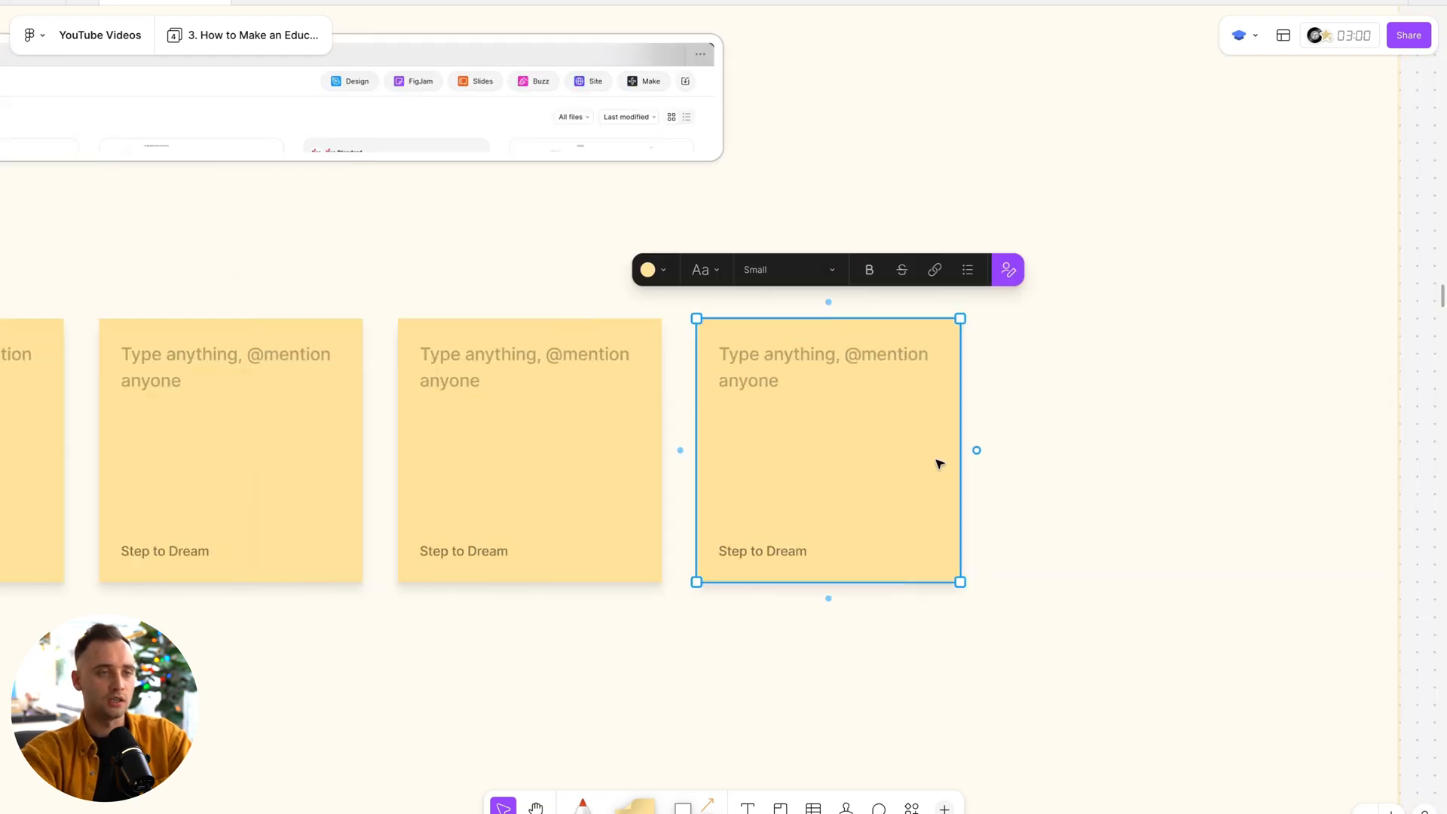
Change the colour of the last three sticky notes in the row to teal.
scroll(936, 461, "down", 3)
left_click(404, 442)
left_click(838, 434, "shift")
left_click(405, 342)
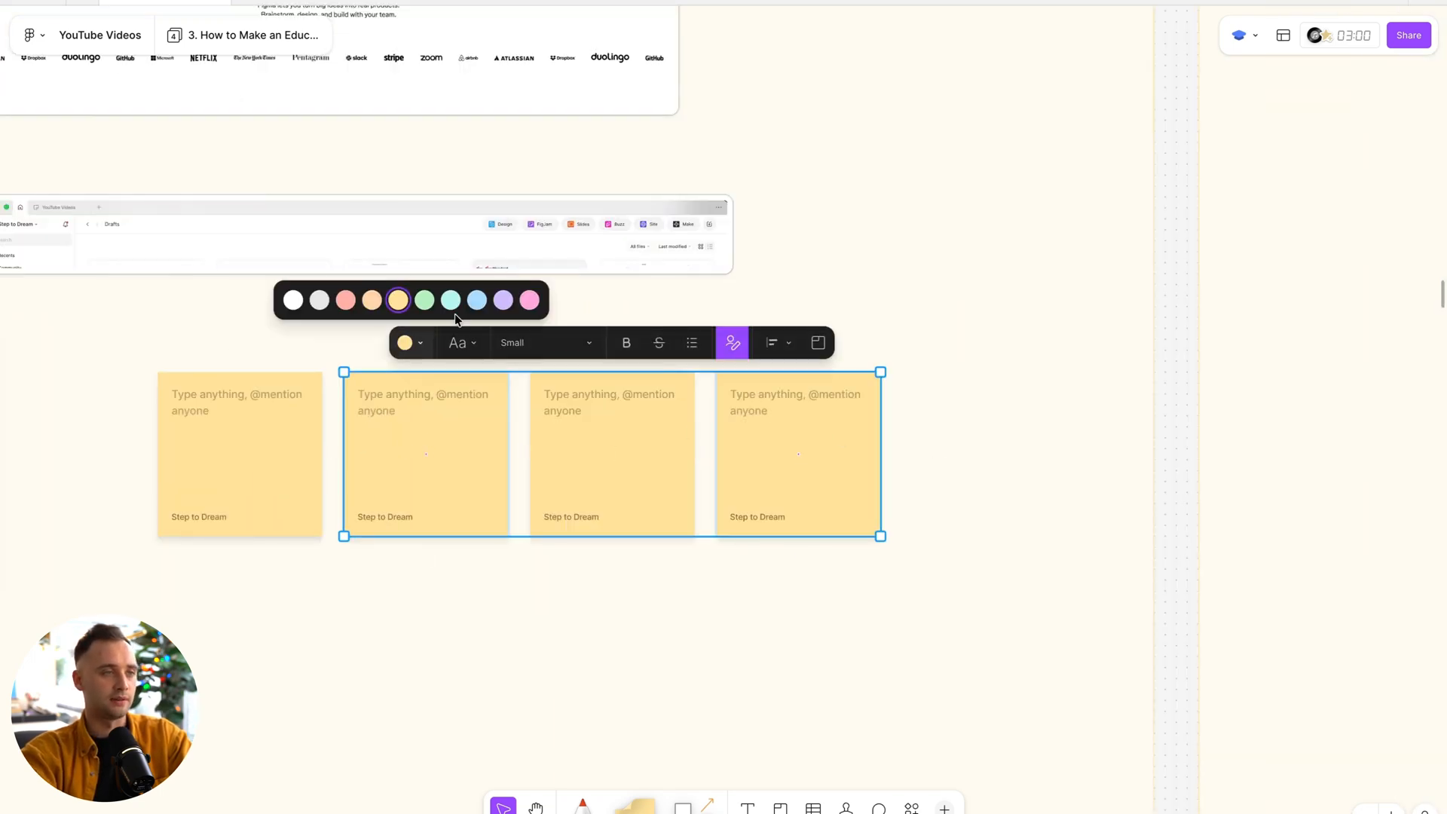
left_click(458, 300)
Examine the colour-coded, labelled sticky notes below the screenshots in the finished Figma section.
scroll(482, 316, "down", 5)
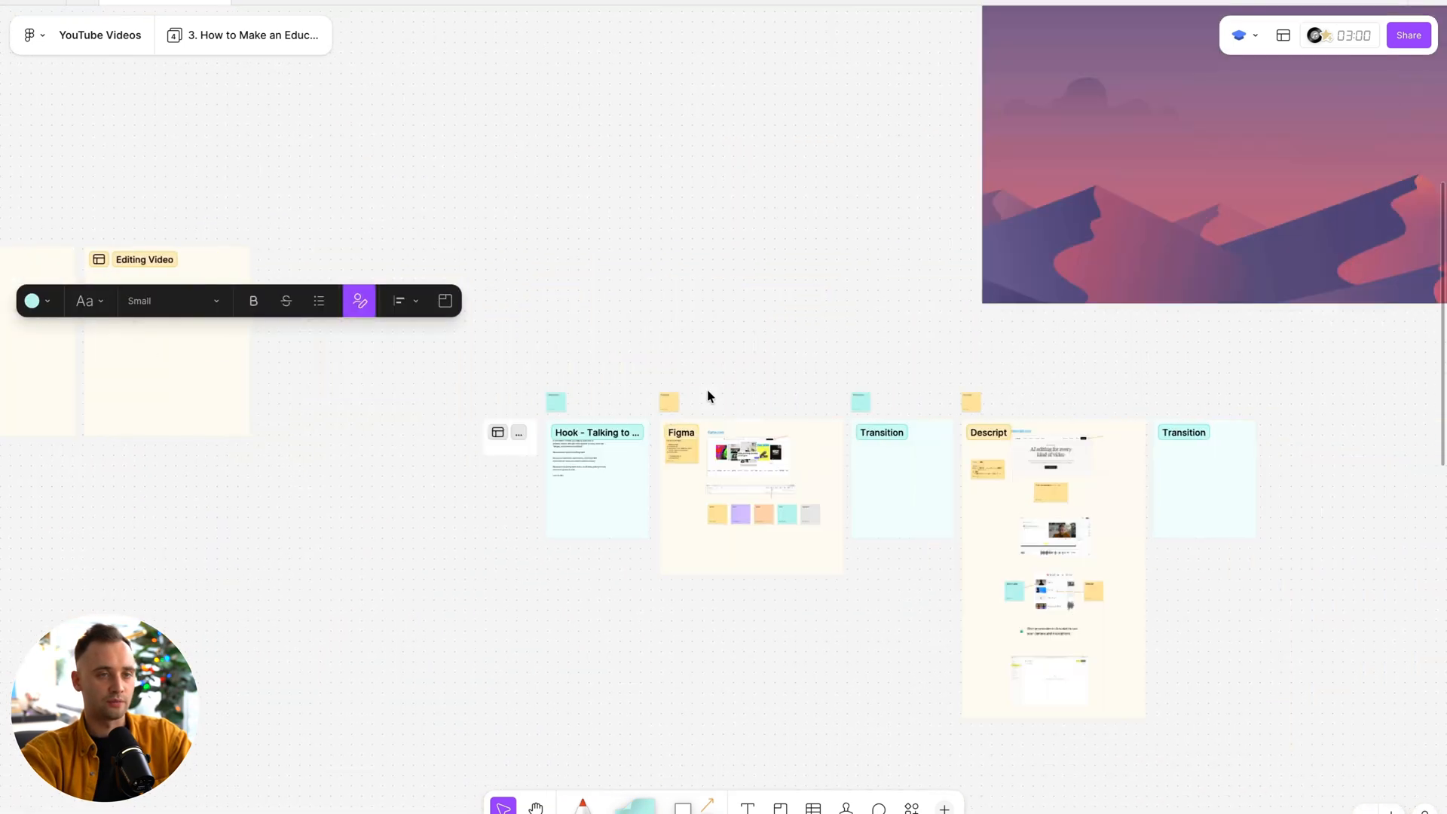
scroll(442, 585, "up", 6)
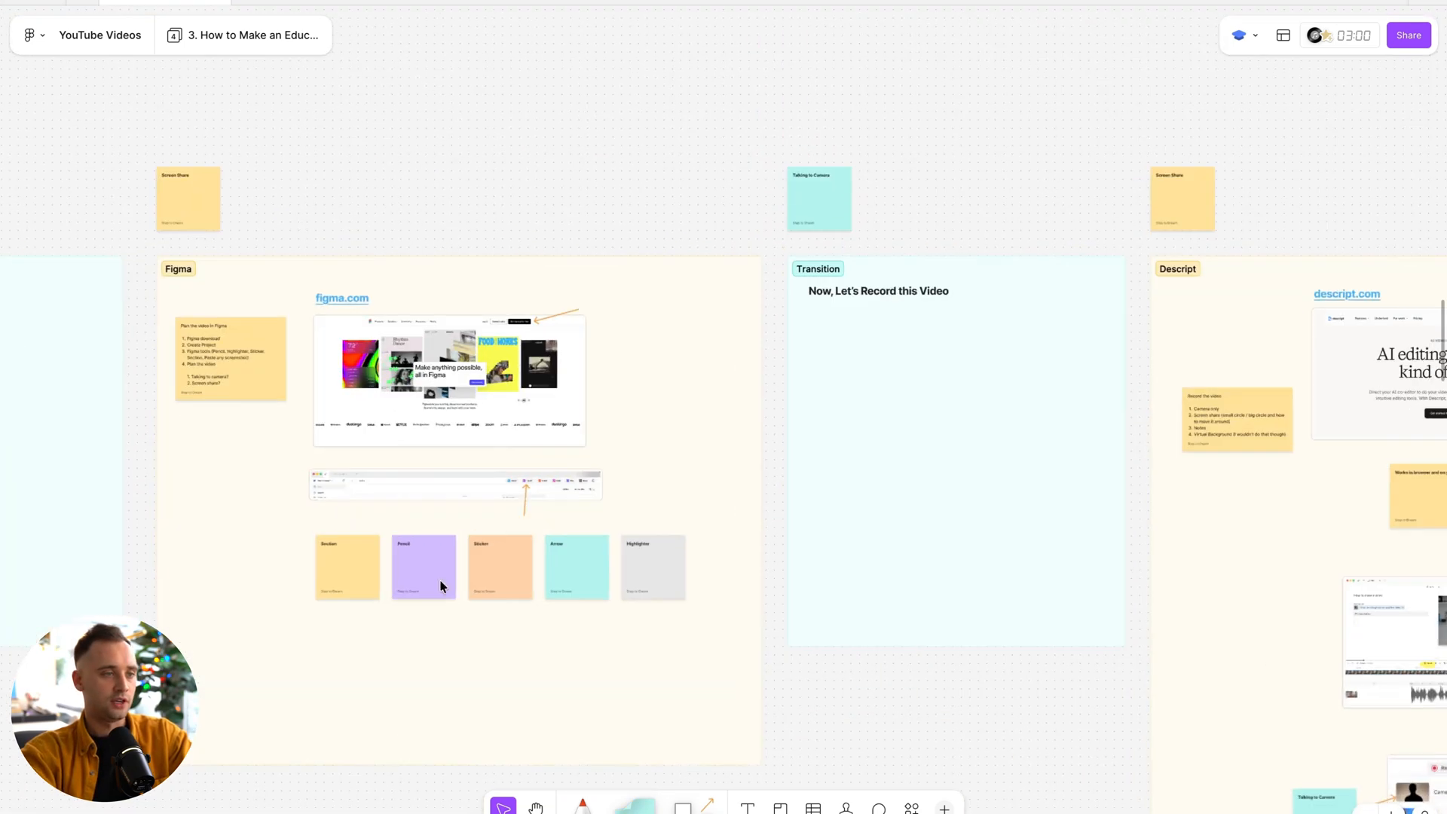
scroll(326, 580, "up", 1)
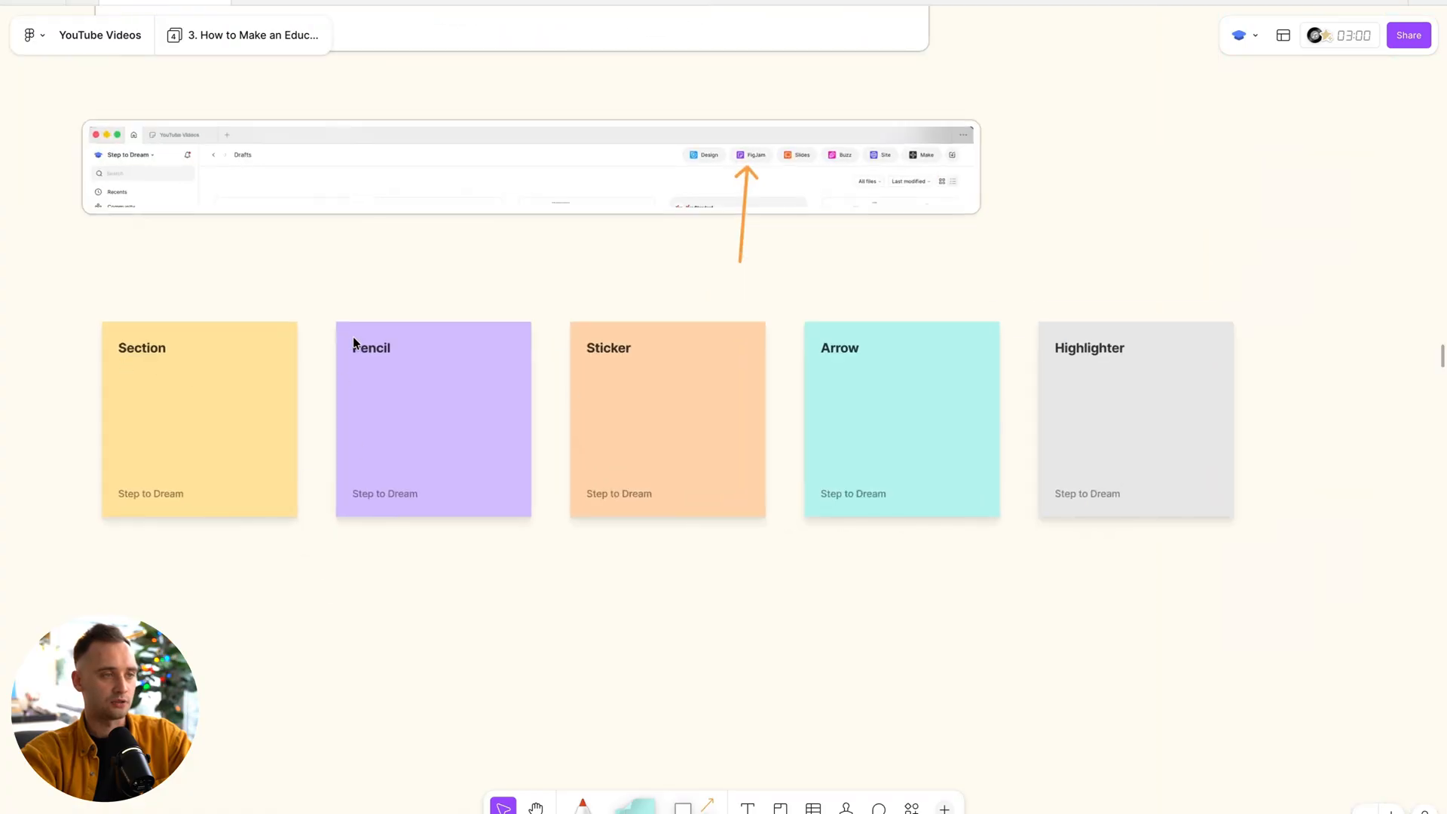
scroll(696, 440, "right", 3)
scroll(696, 440, "down", 1)
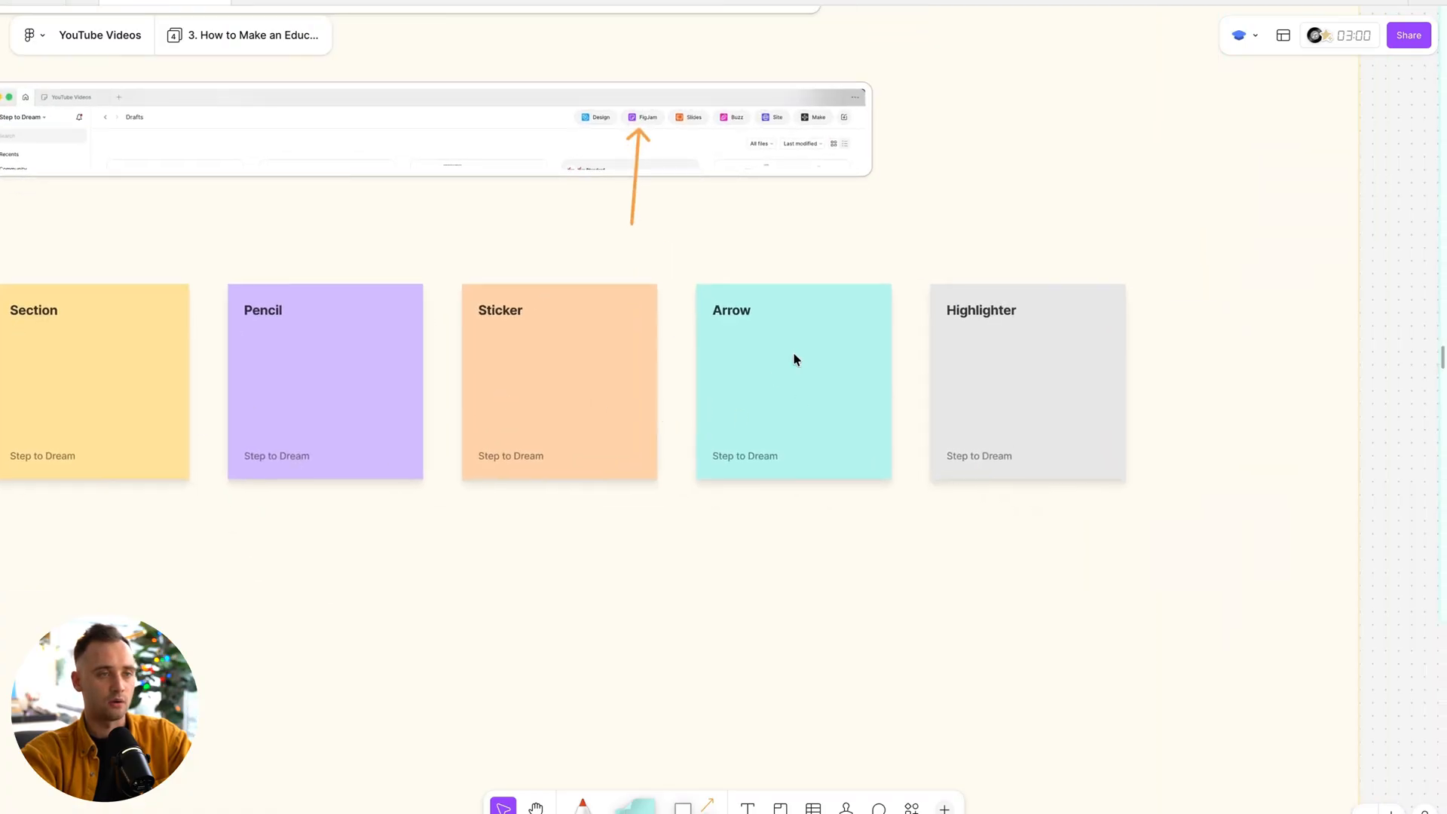
Examine the board overview and the Talking to Camera and Screen Share notes above the Hook and Figma sections.
scroll(924, 365, "down", 8)
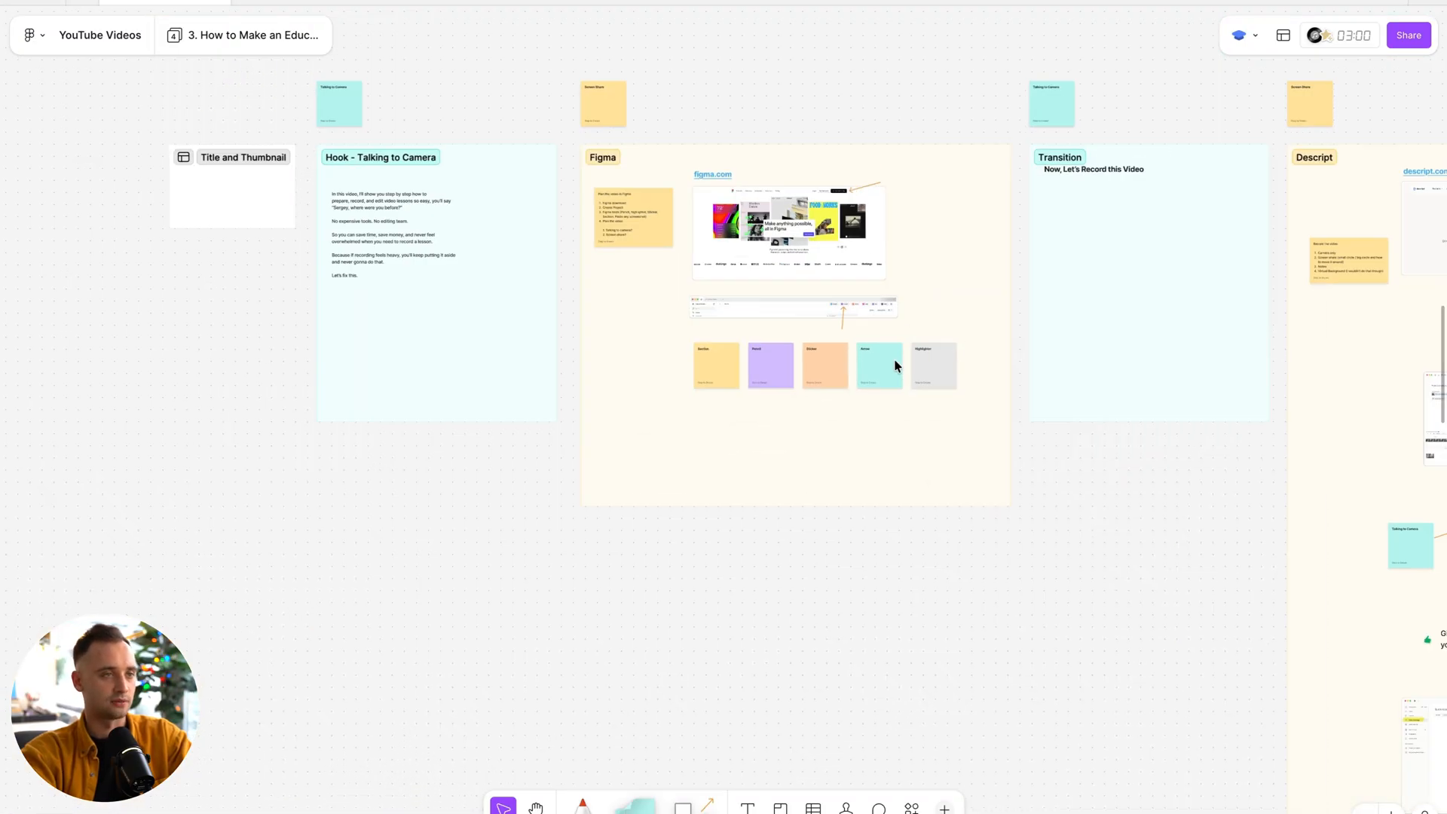
scroll(612, 266, "up", 2)
scroll(612, 266, "down", 3)
scroll(612, 267, "up", 2)
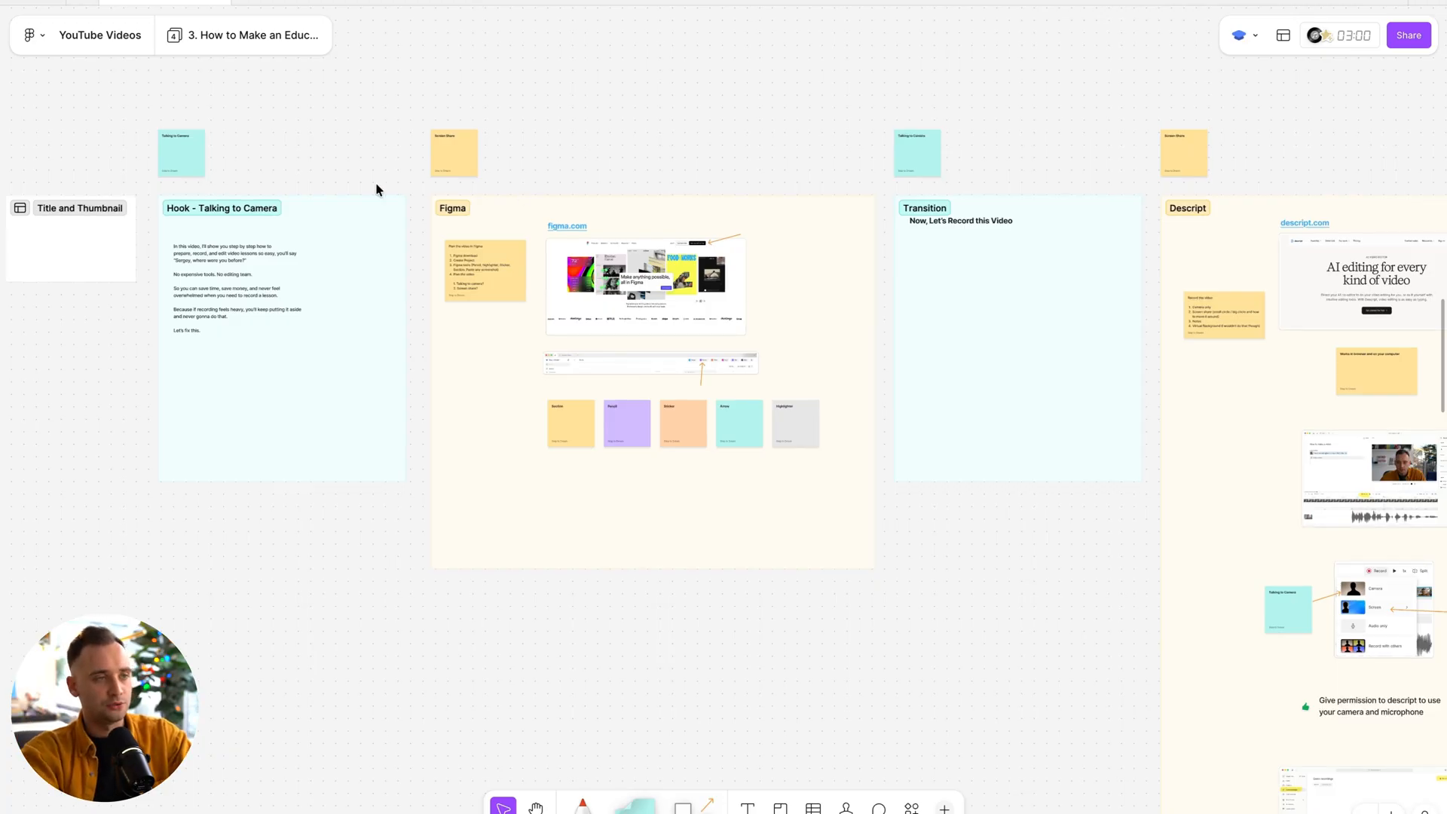
scroll(377, 189, "up", 2)
scroll(377, 188, "left", 3)
scroll(440, 226, "up", 3)
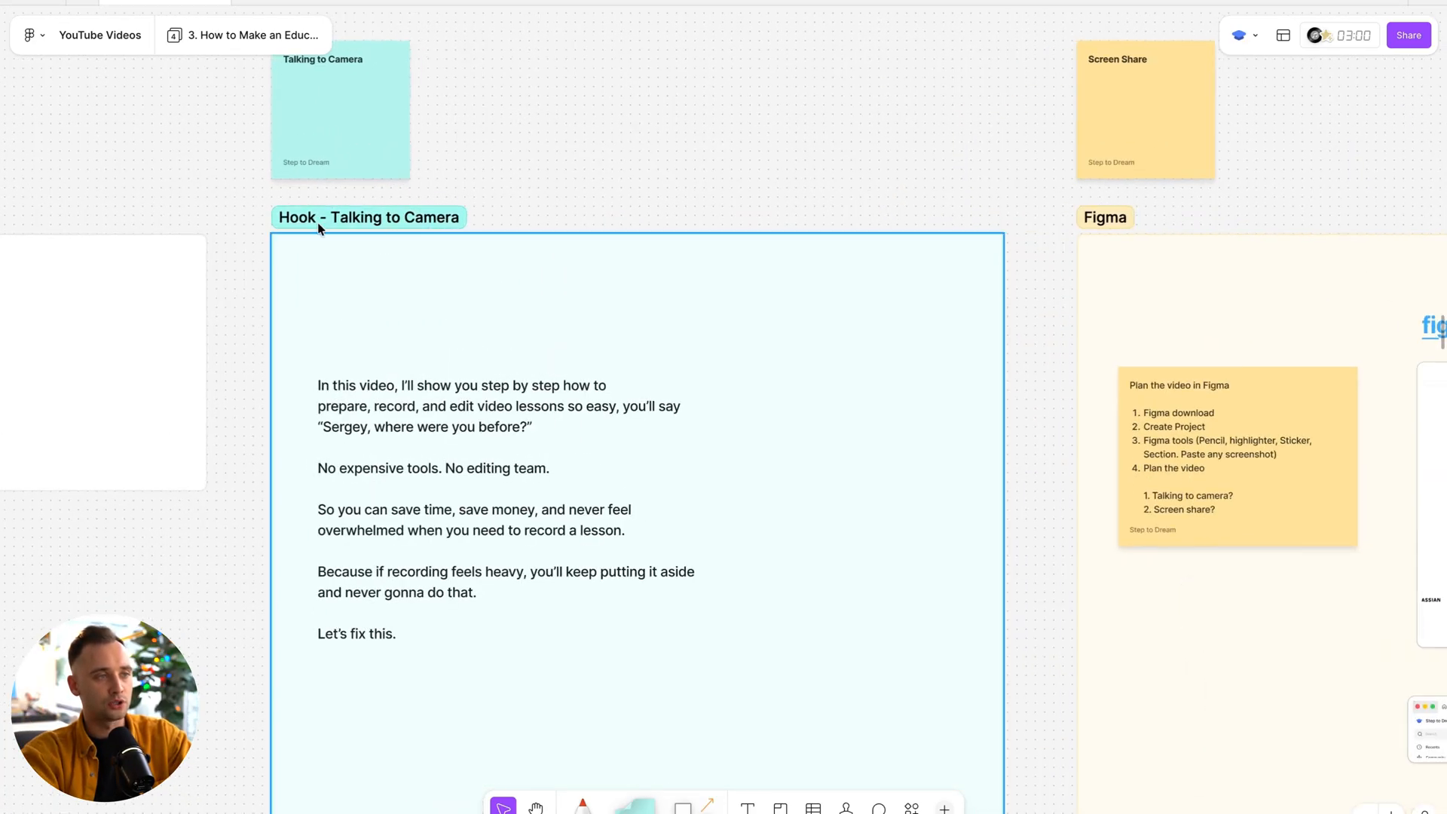
scroll(539, 248, "down", 2)
scroll(539, 248, "right", 8)
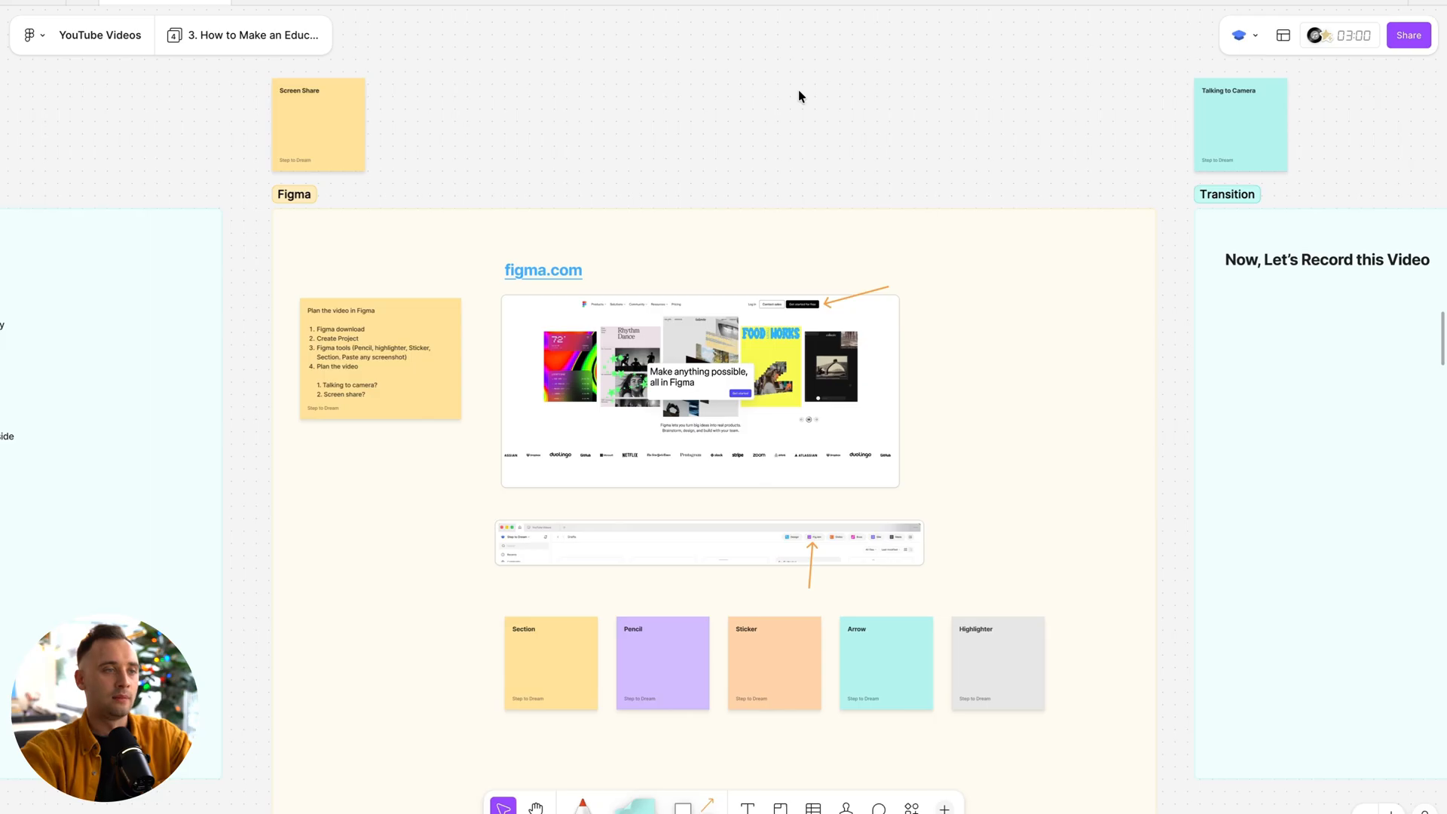
Examine the script text in the Hook - Talking to Camera section and its teal label note.
scroll(799, 91, "left", 6)
scroll(213, 308, "up", 3)
scroll(472, 236, "up", 4)
scroll(473, 240, "up", 1)
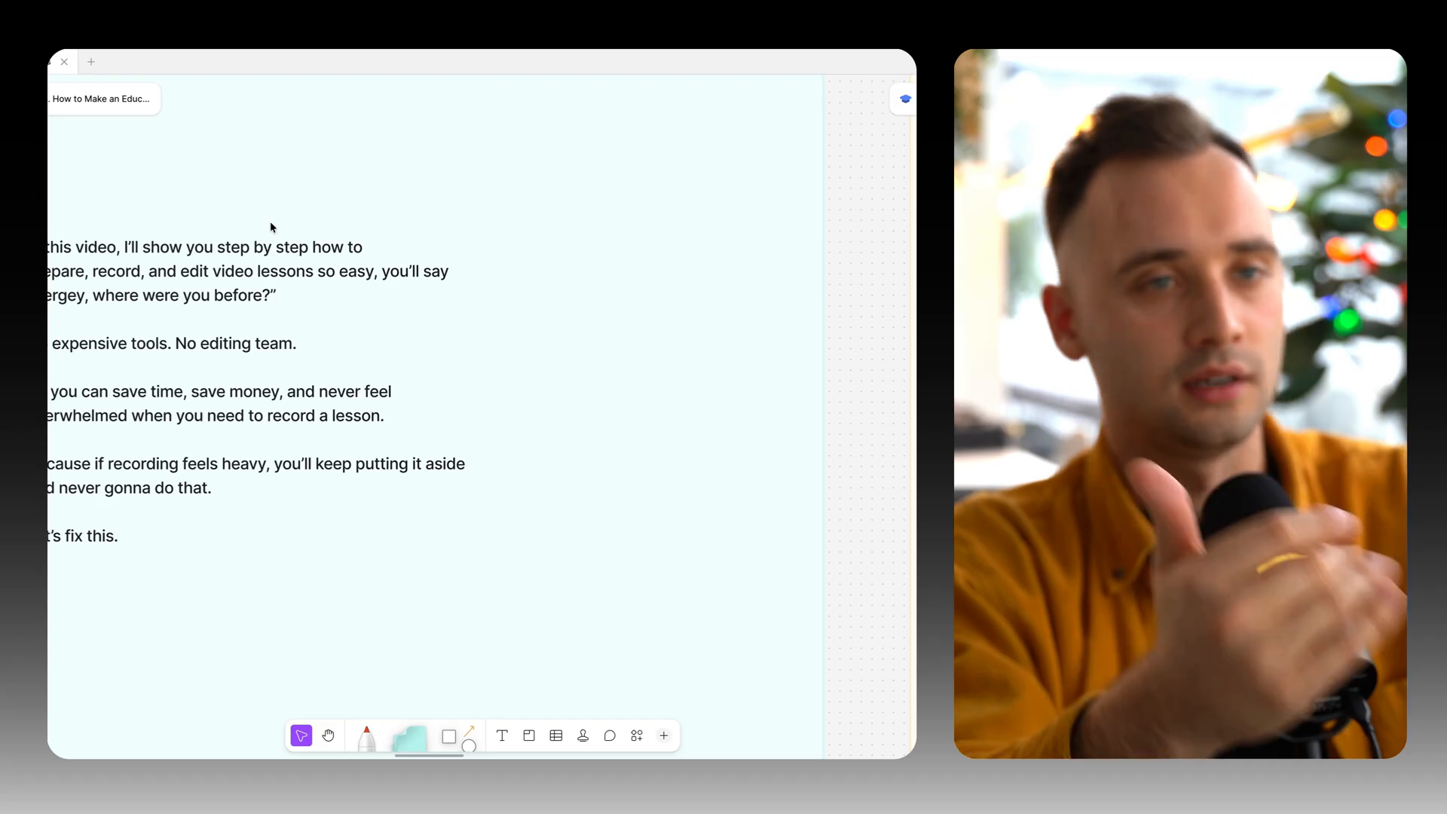
scroll(282, 251, "down", 5)
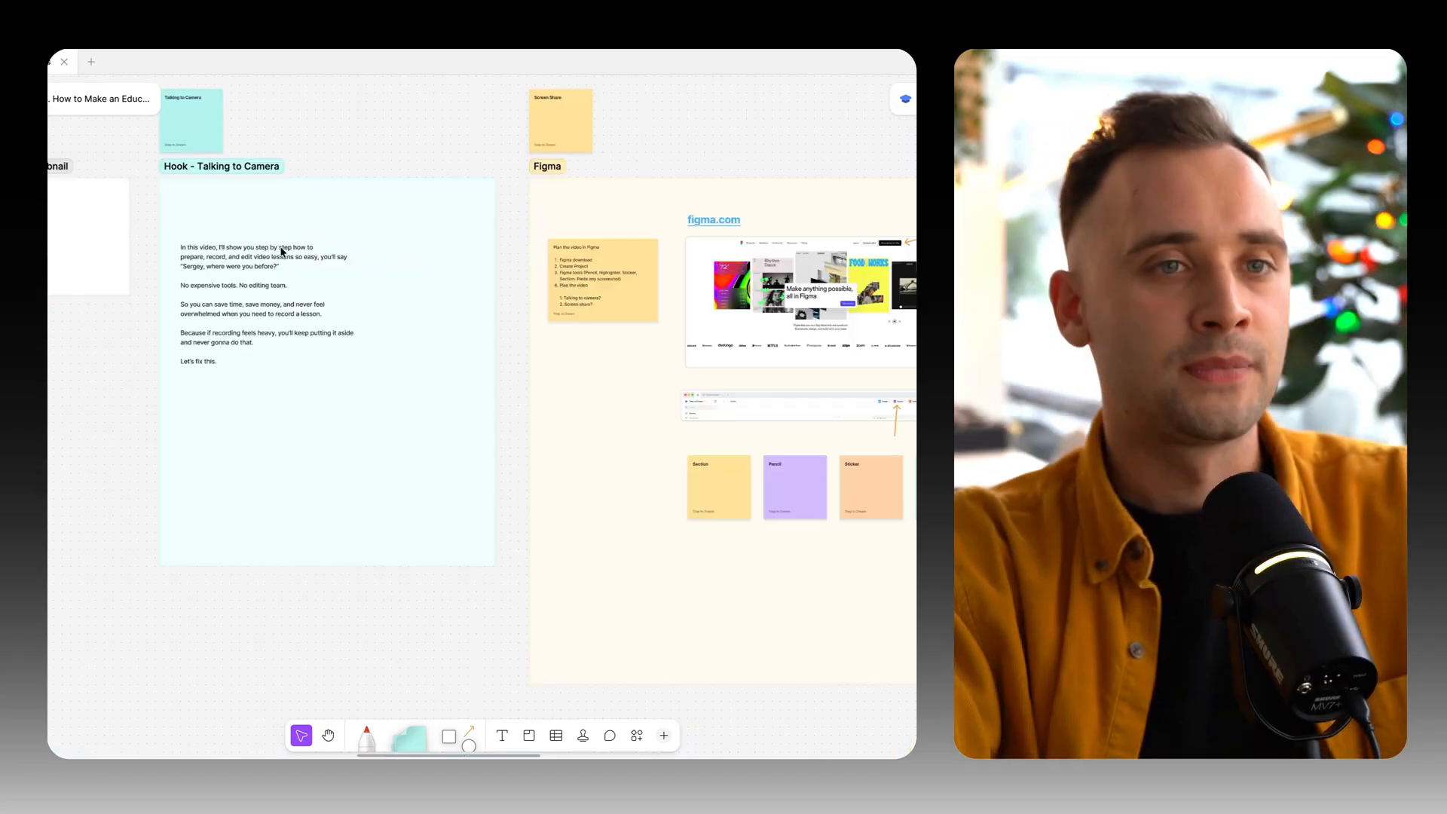
scroll(314, 233, "up", 3)
scroll(234, 154, "up", 2)
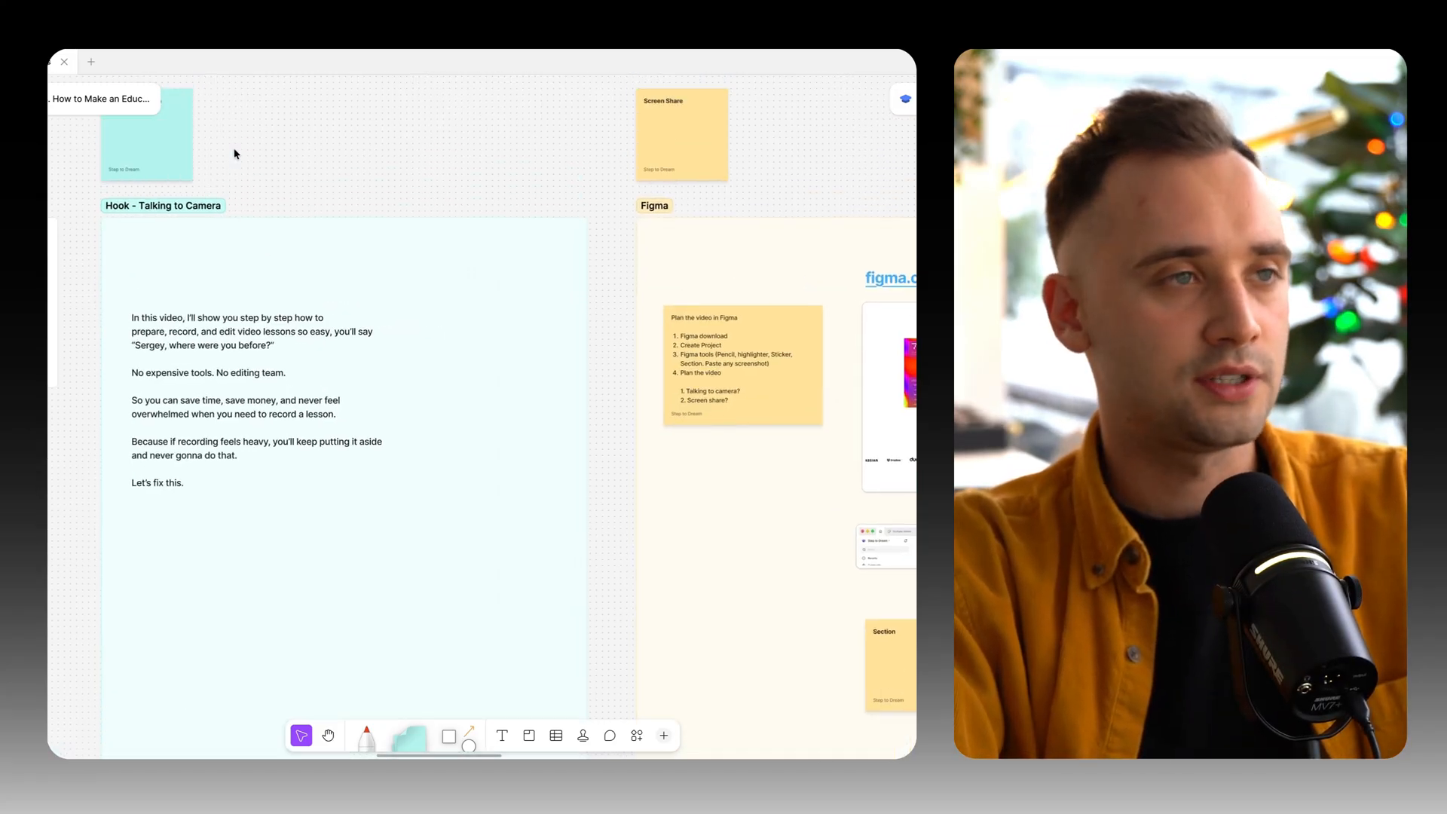
left_click(115, 234)
scroll(113, 235, "up", 3)
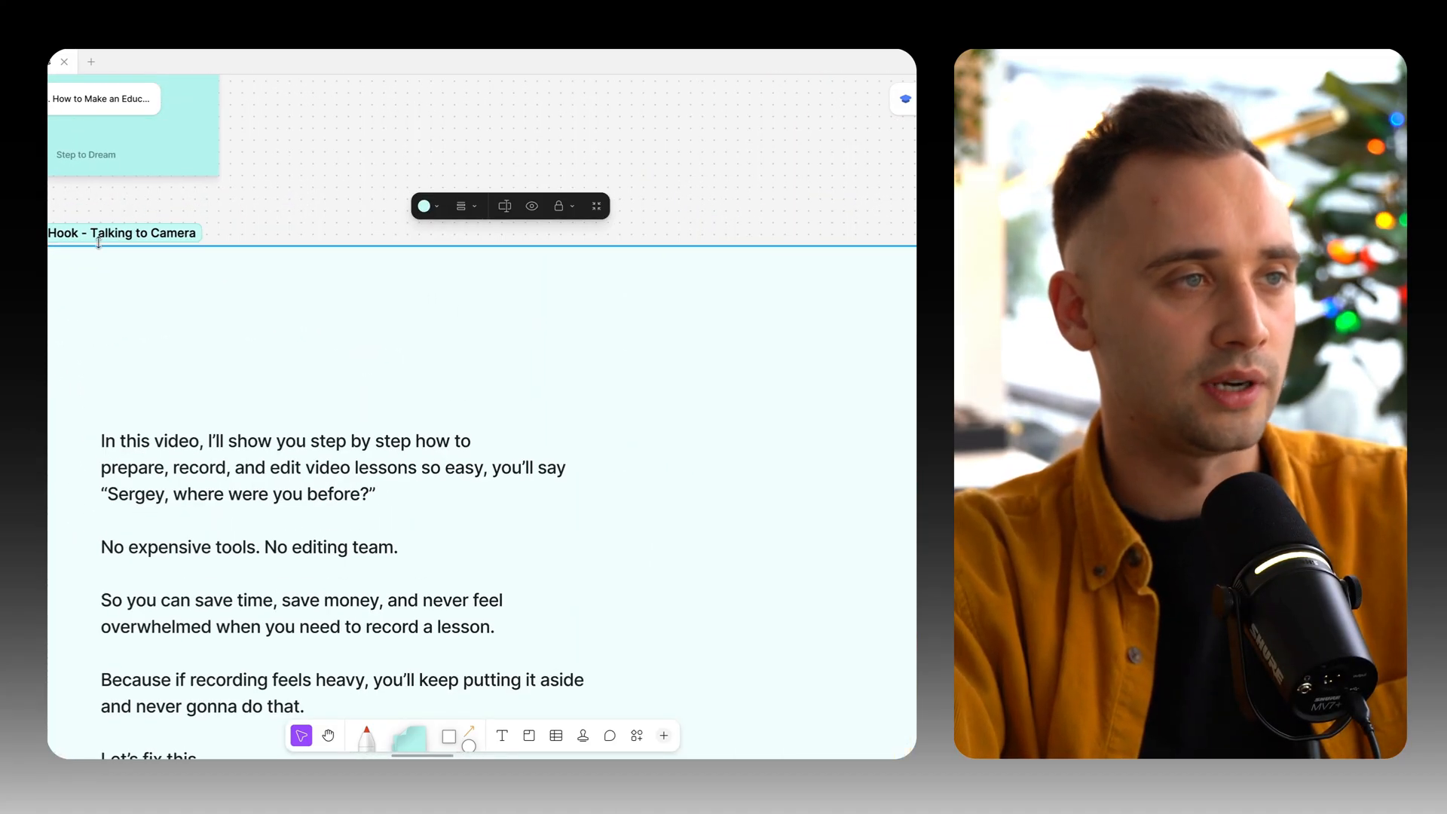
scroll(151, 236, "down", 5)
scroll(528, 237, "up", 3)
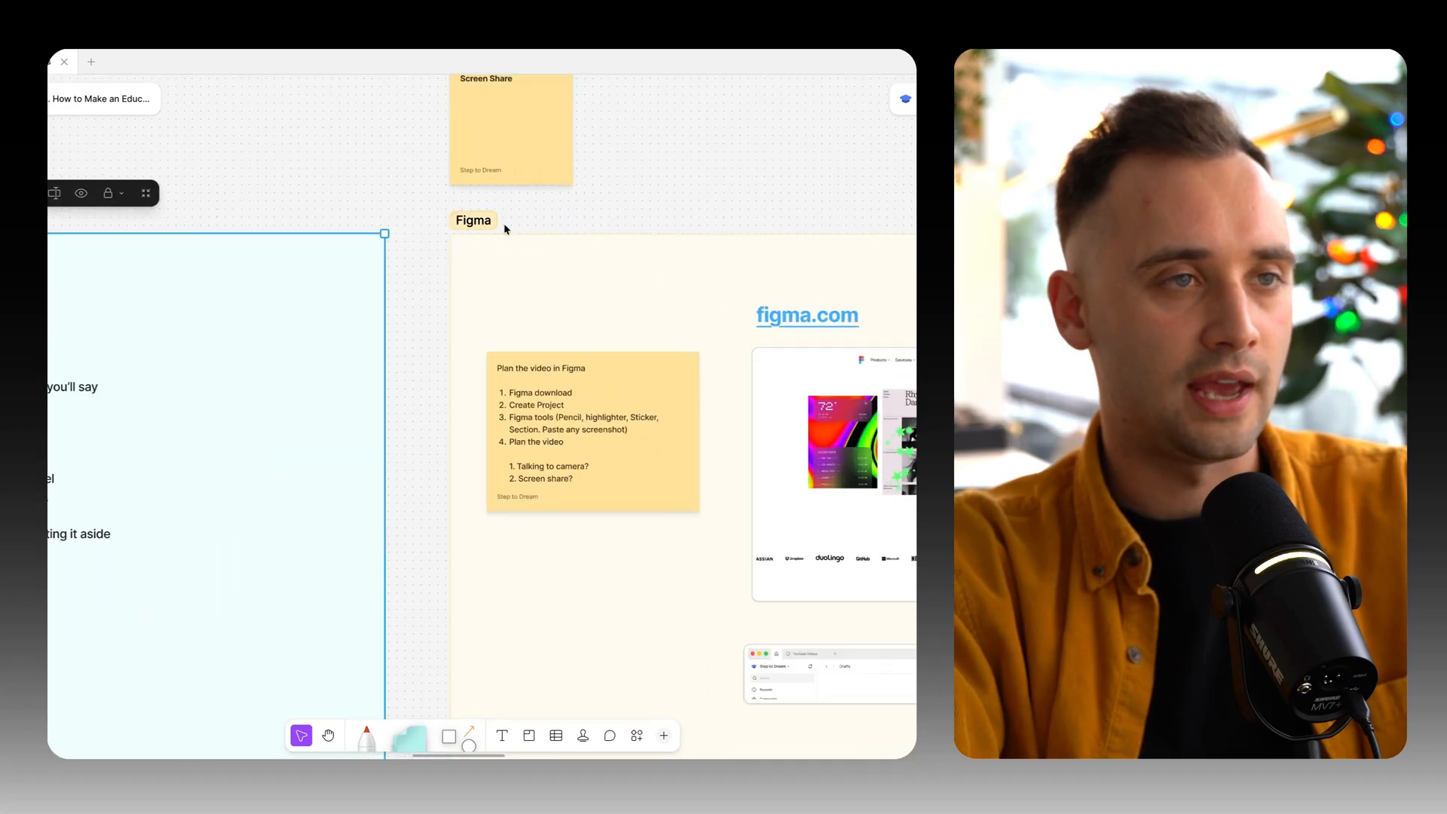
Compare the note labels and opening lines of the Figma, Transition and Descript sections across the board.
scroll(505, 227, "right", 2)
scroll(592, 223, "up", 3)
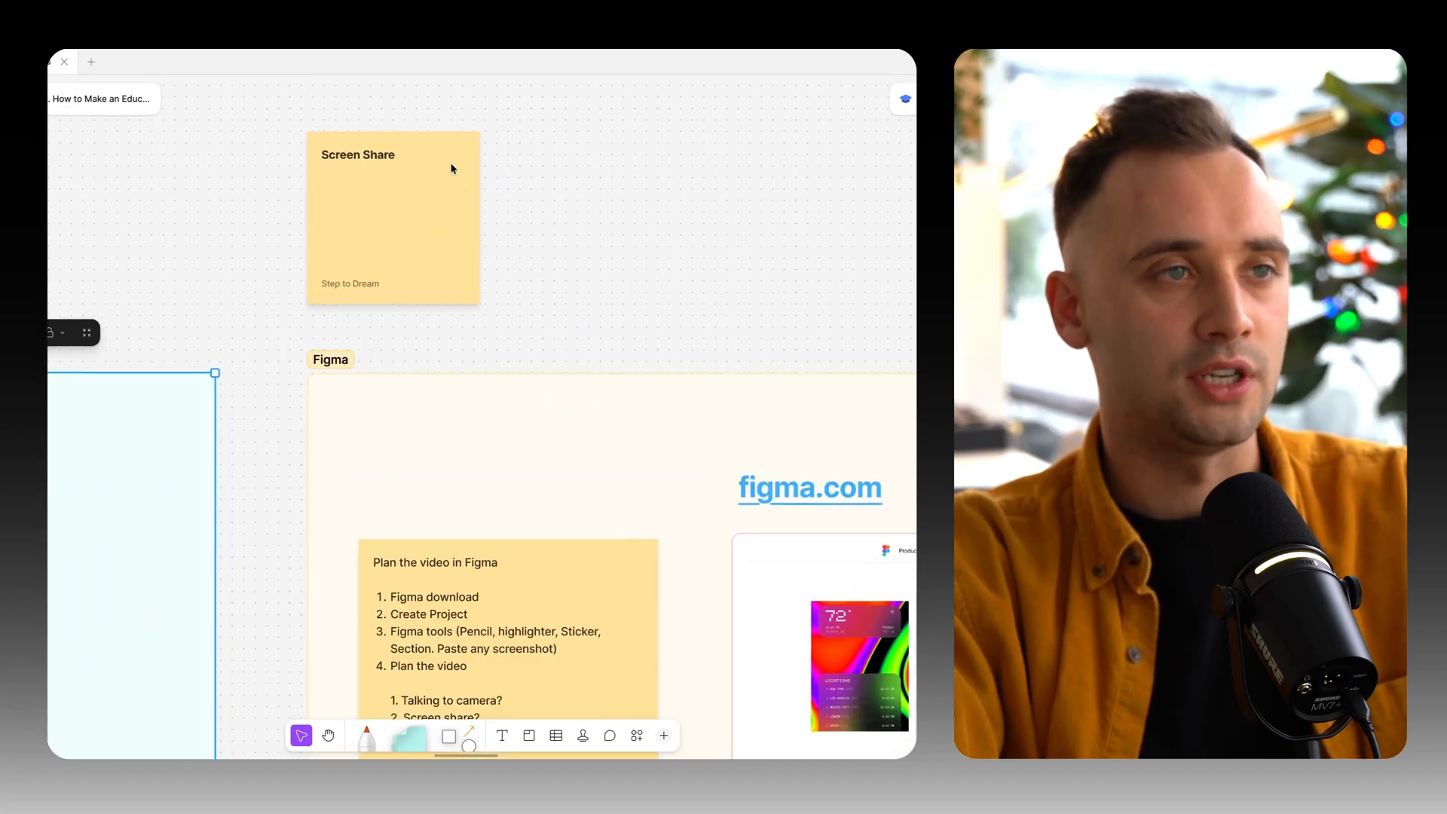
scroll(452, 165, "down", 5)
scroll(590, 201, "up", 3)
scroll(445, 194, "down", 3)
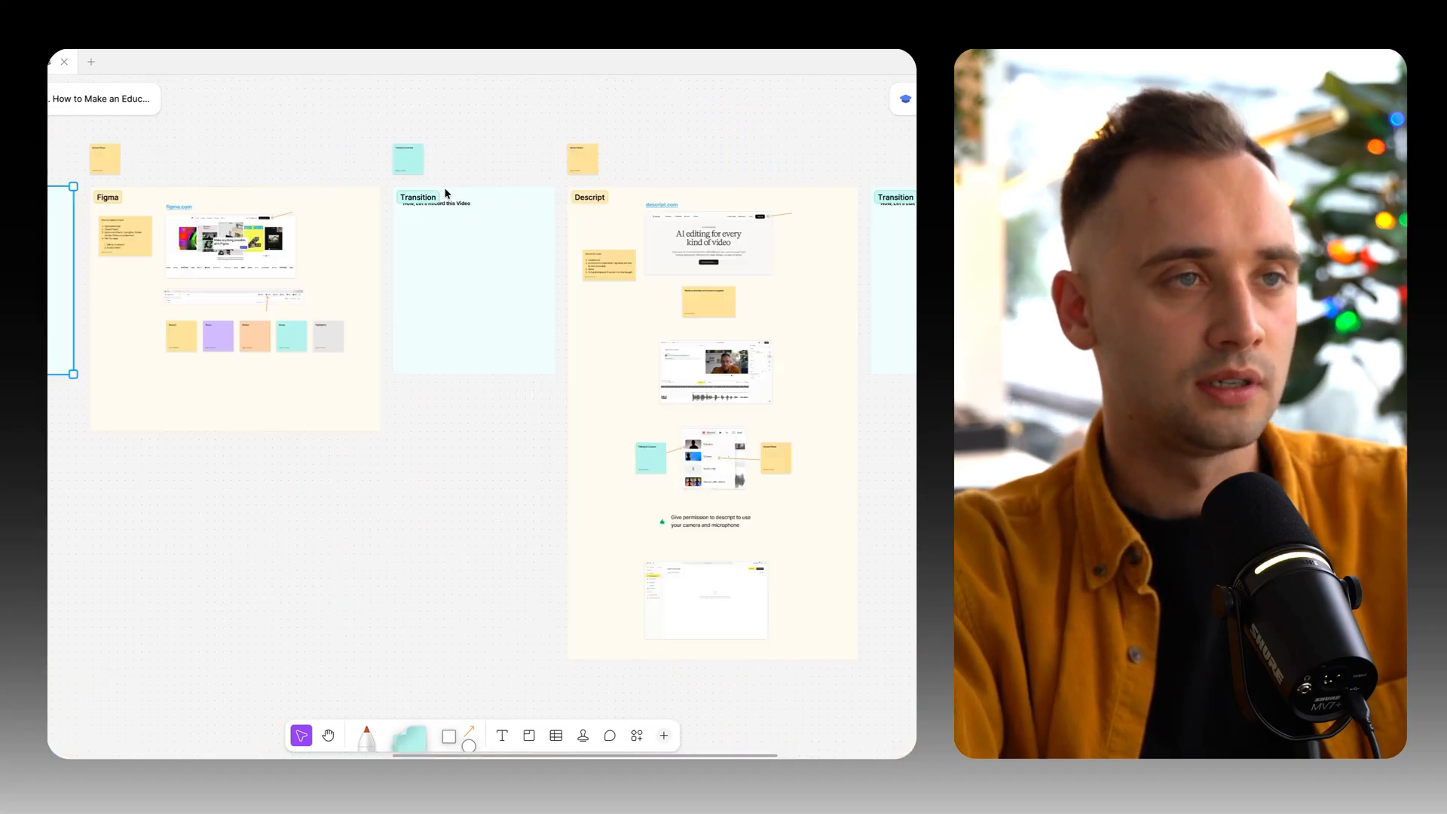
scroll(250, 181, "up", 3)
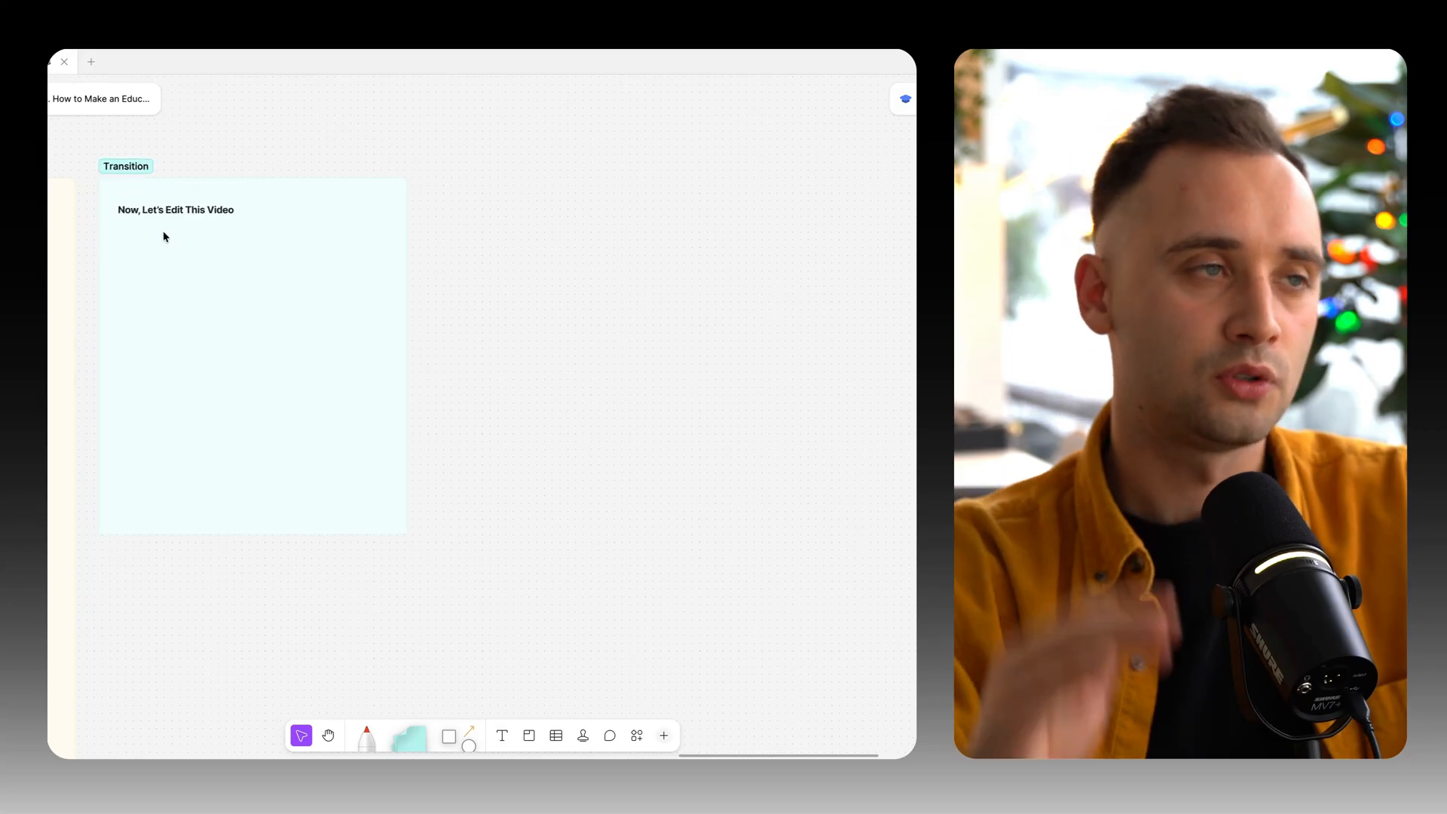
scroll(165, 235, "left", 8)
scroll(301, 230, "up", 2)
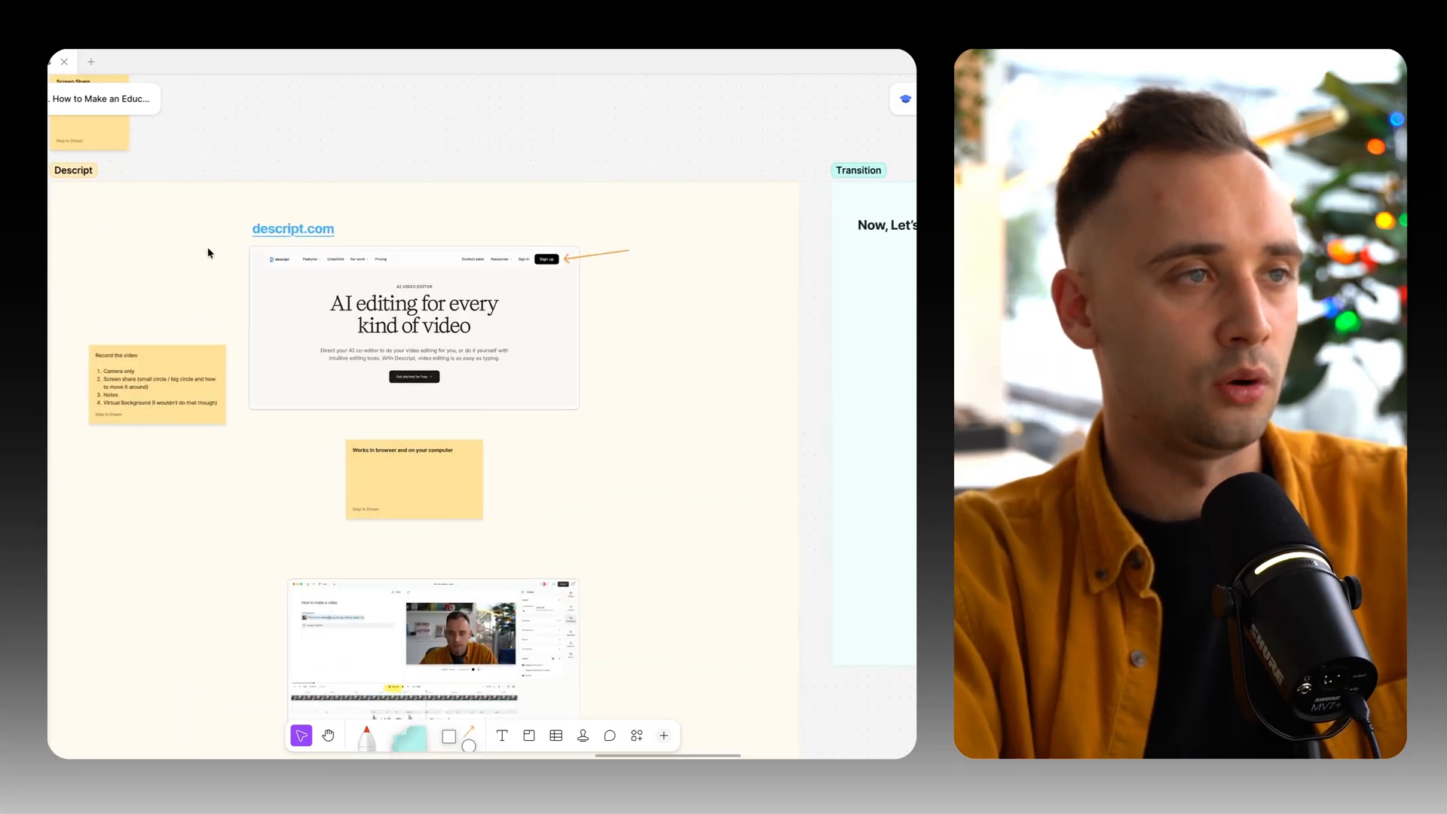
Examine the descript.com link, homepage screenshot with the Sign up arrow, and the browser/computer note in the Descript section.
scroll(142, 236, "down", 4)
scroll(143, 238, "left", 8)
scroll(142, 240, "left", 4)
scroll(302, 245, "up", 3)
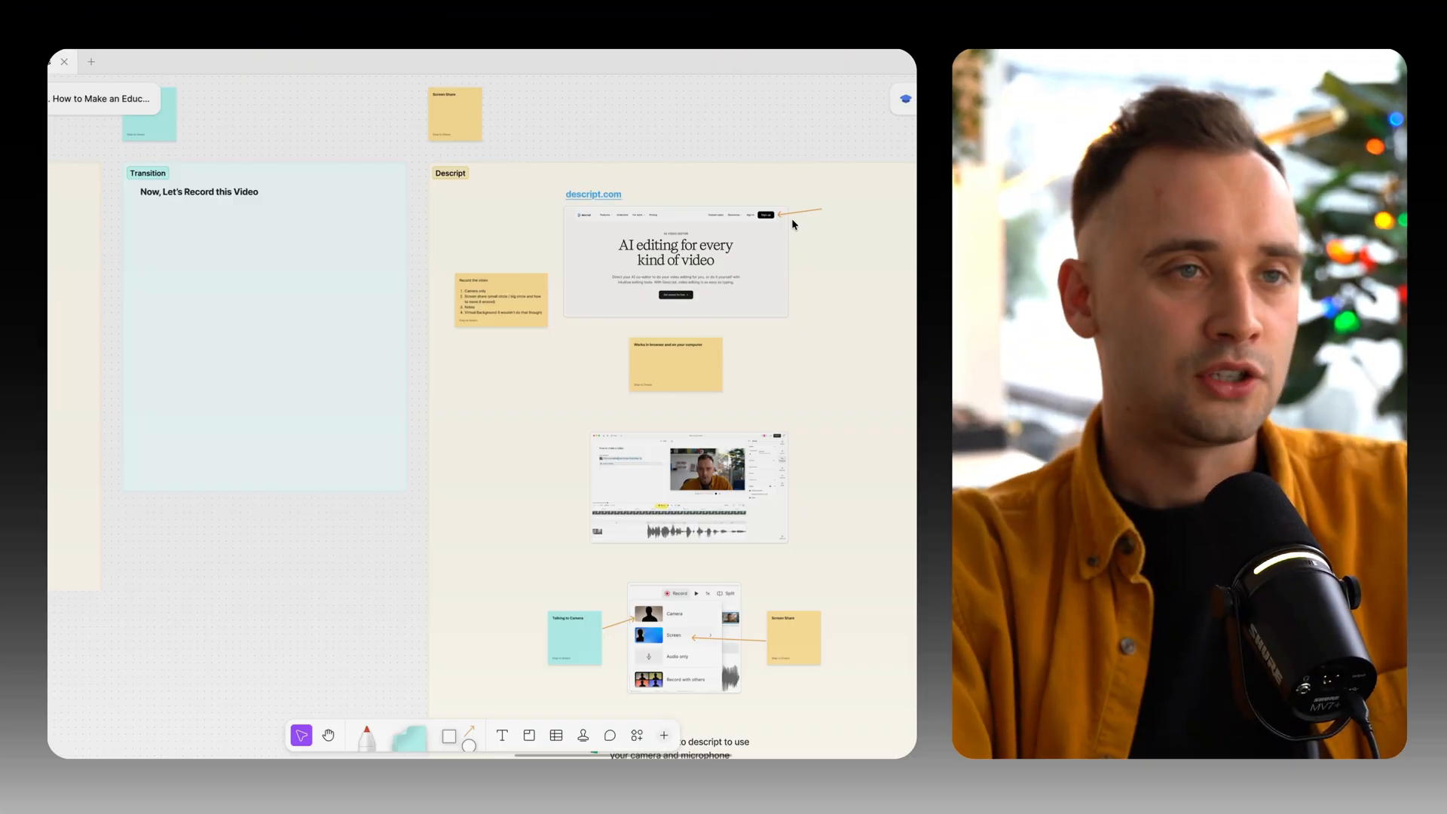
scroll(791, 224, "up", 4)
scroll(791, 223, "up", 2)
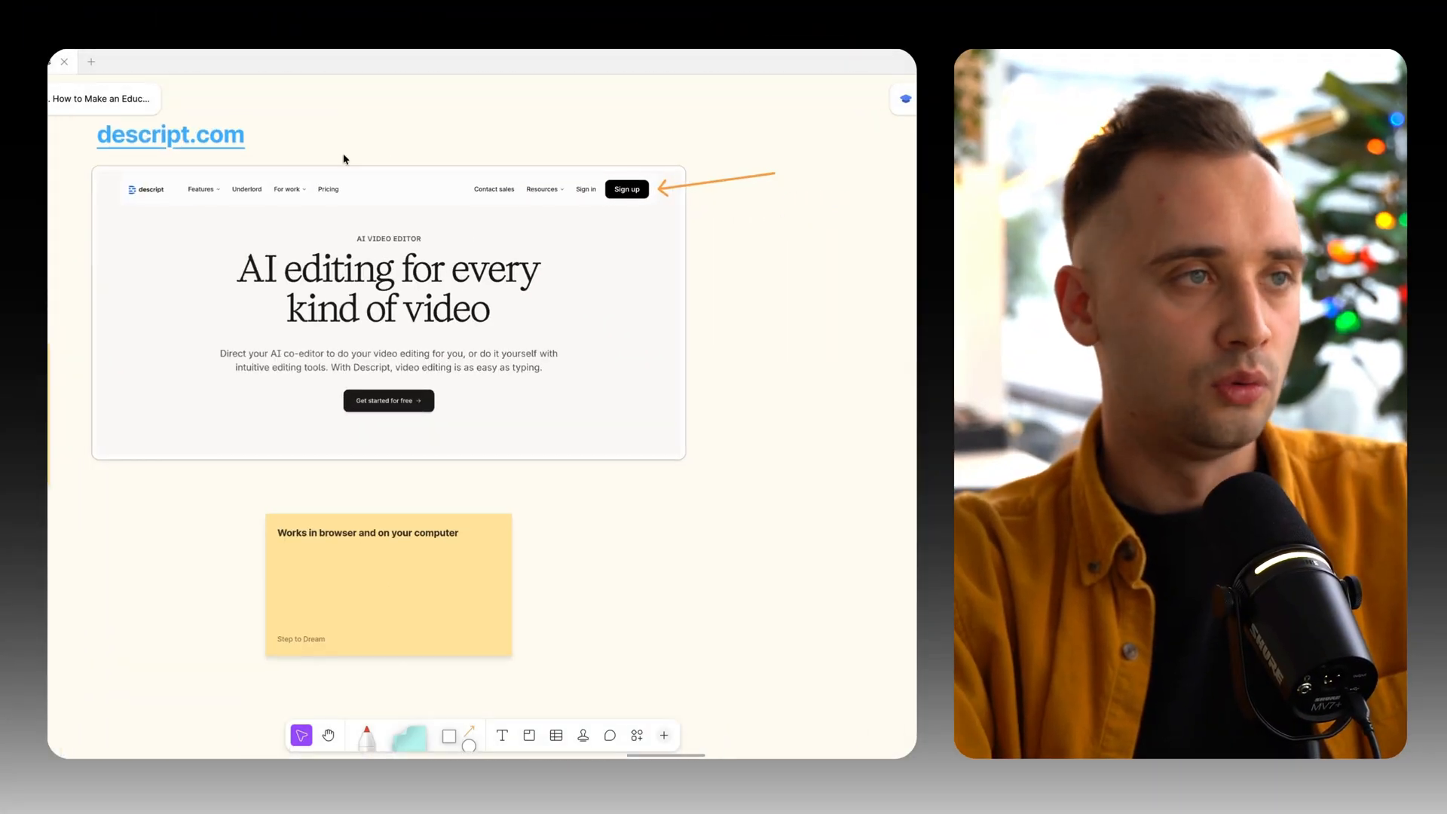
scroll(345, 158, "left", 2)
scroll(467, 148, "up", 2)
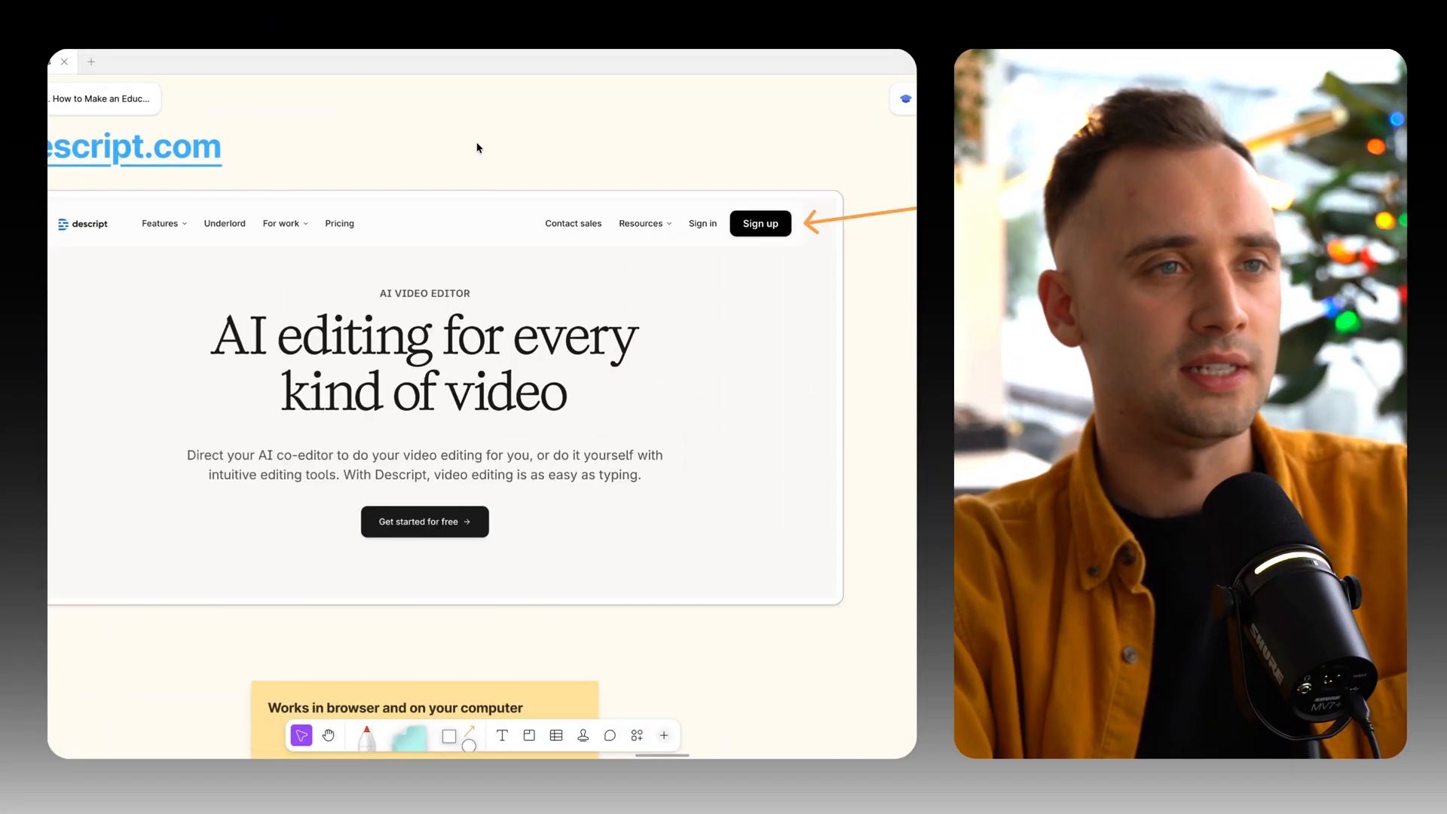
scroll(426, 226, "down", 2)
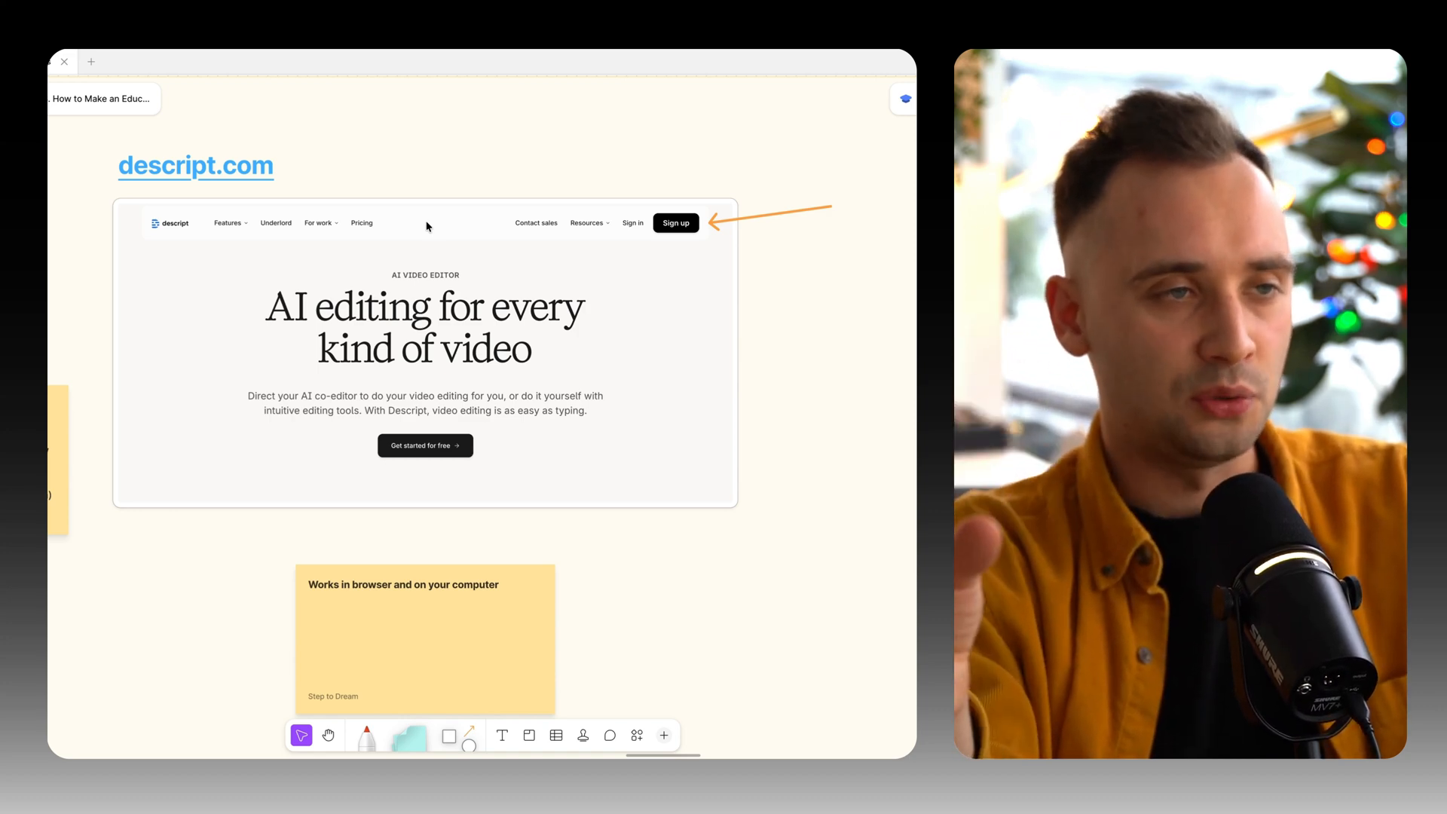
scroll(426, 226, "up", 2)
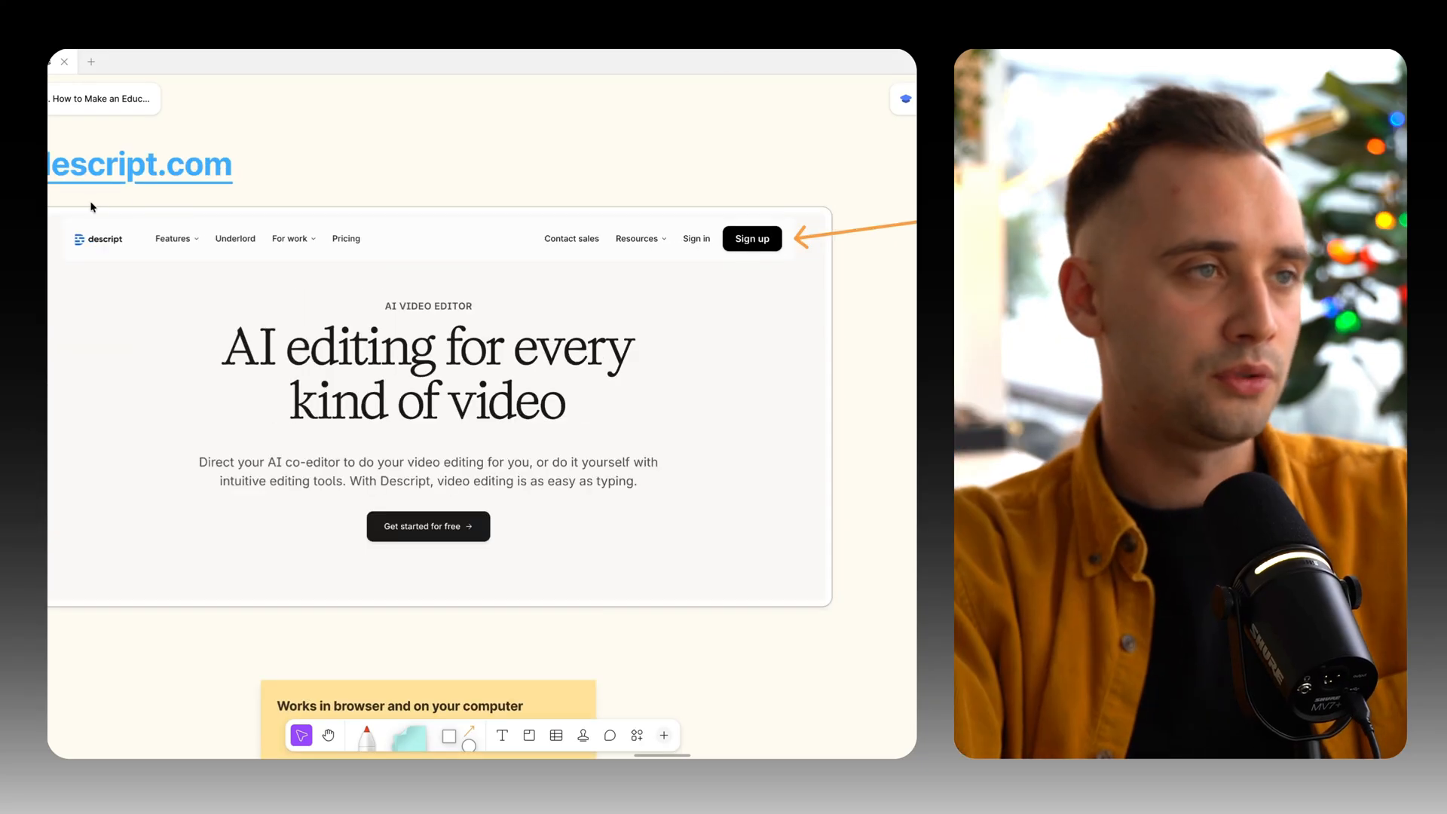
scroll(620, 334, "down", 3)
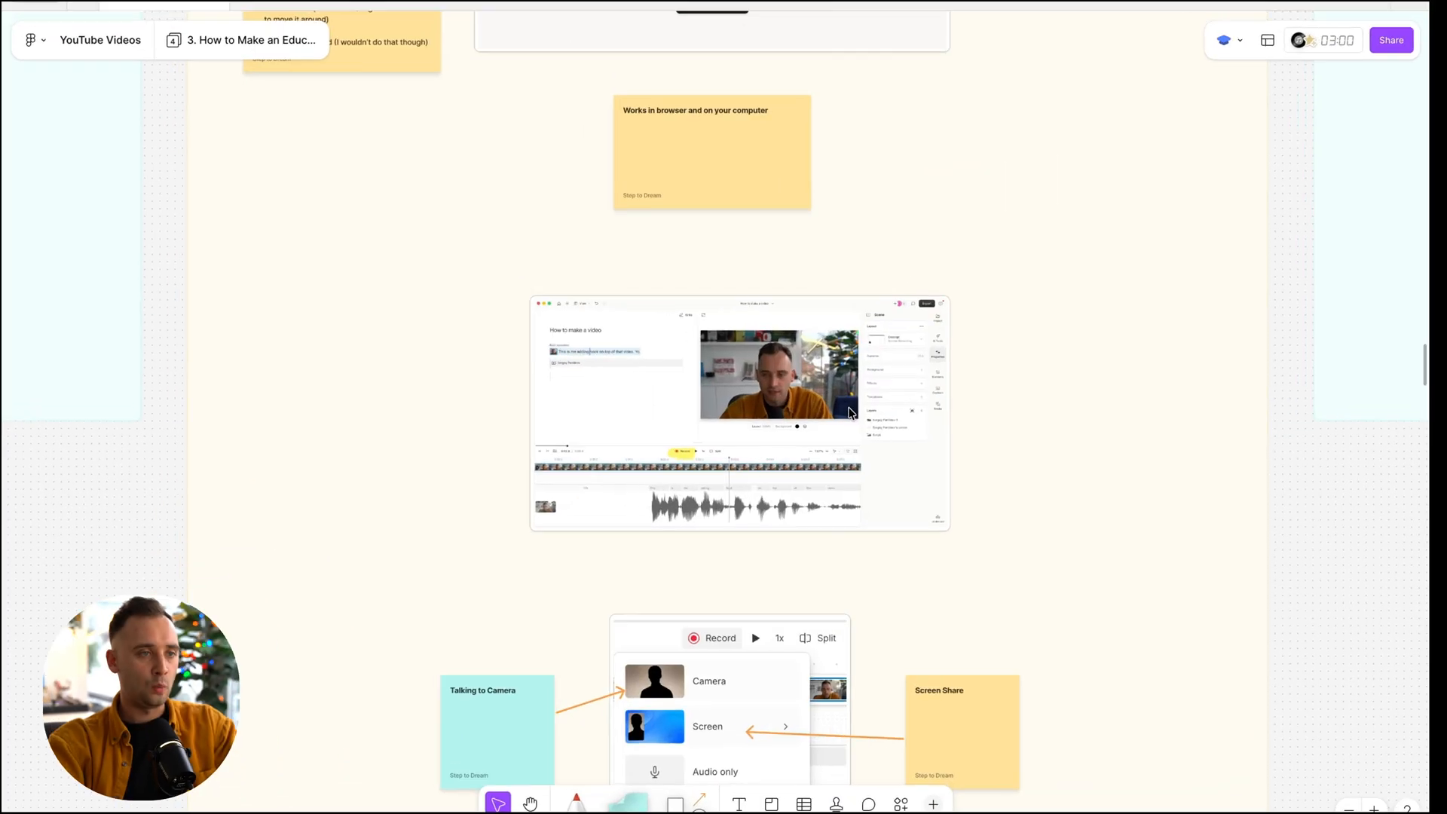
scroll(861, 414, "up", 3)
scroll(861, 414, "down", 5)
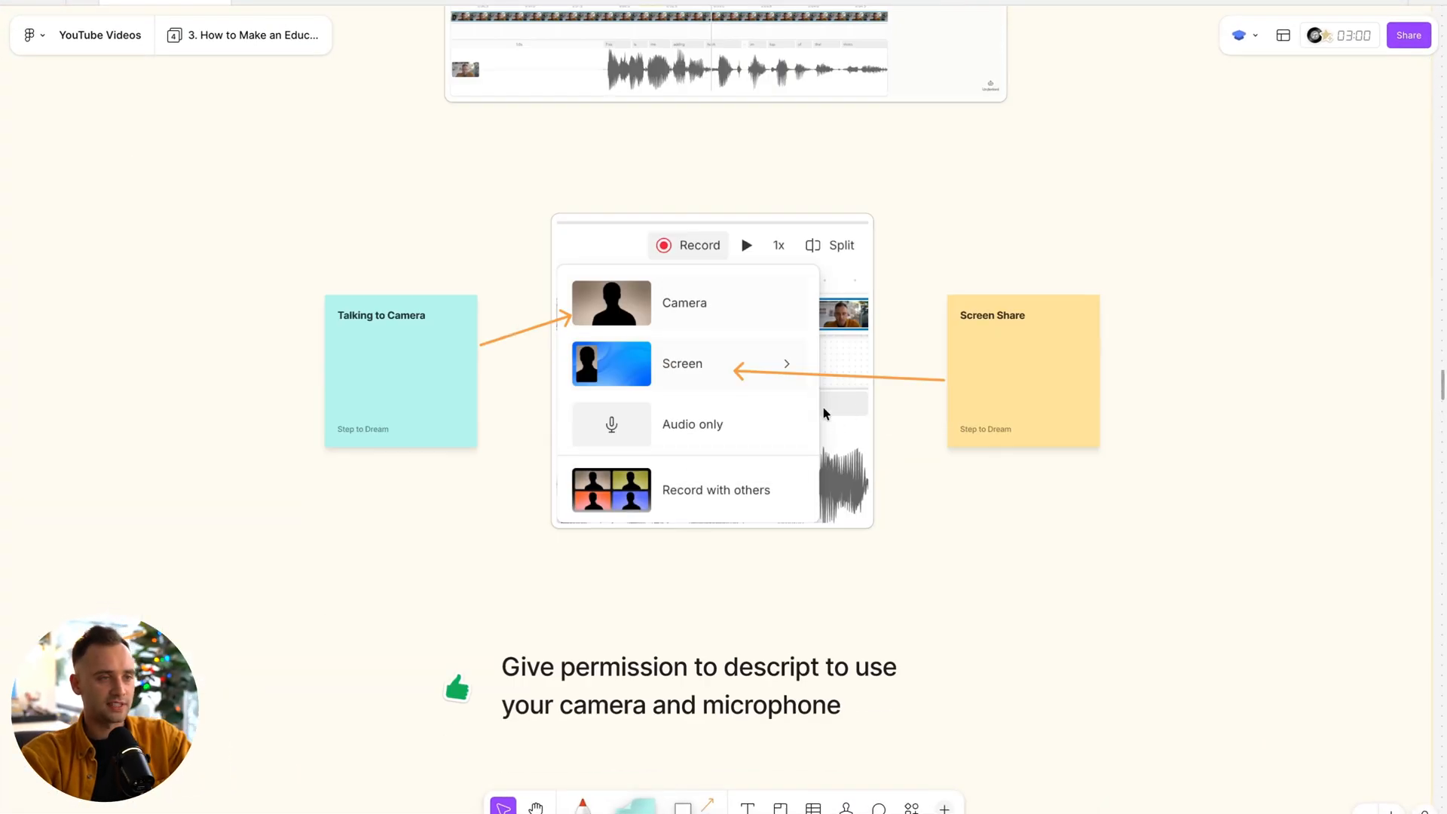
Examine the highlighted Quick recordings screenshot and the camera and microphone permission text in the Descript section.
scroll(762, 607, "down", 6)
scroll(762, 604, "up", 4)
scroll(248, 433, "up", 3)
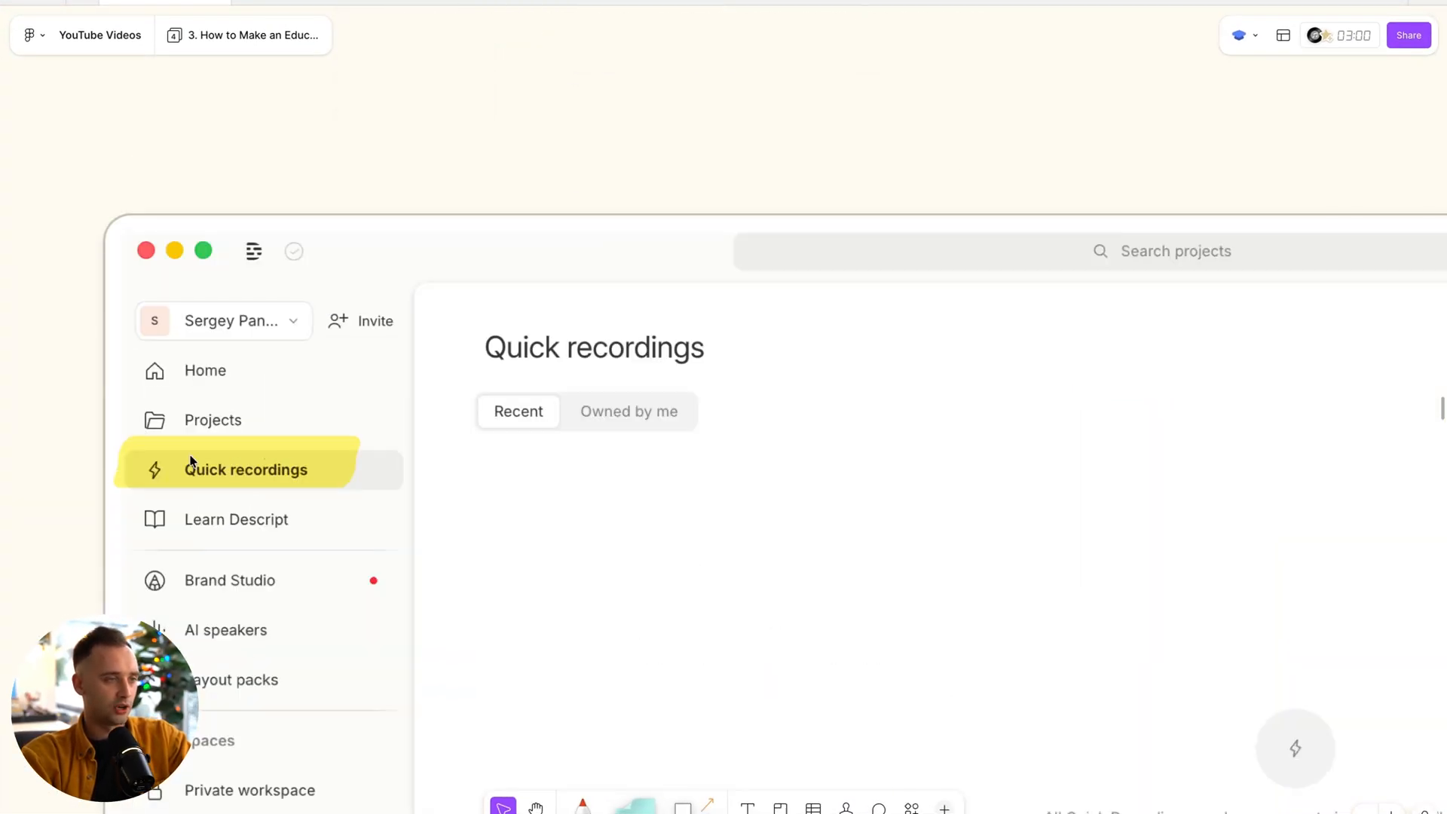
scroll(256, 470, "down", 3)
scroll(309, 471, "right", 5)
scroll(785, 351, "up", 2)
scroll(856, 388, "down", 3)
scroll(874, 215, "up", 4)
scroll(894, 121, "up", 2)
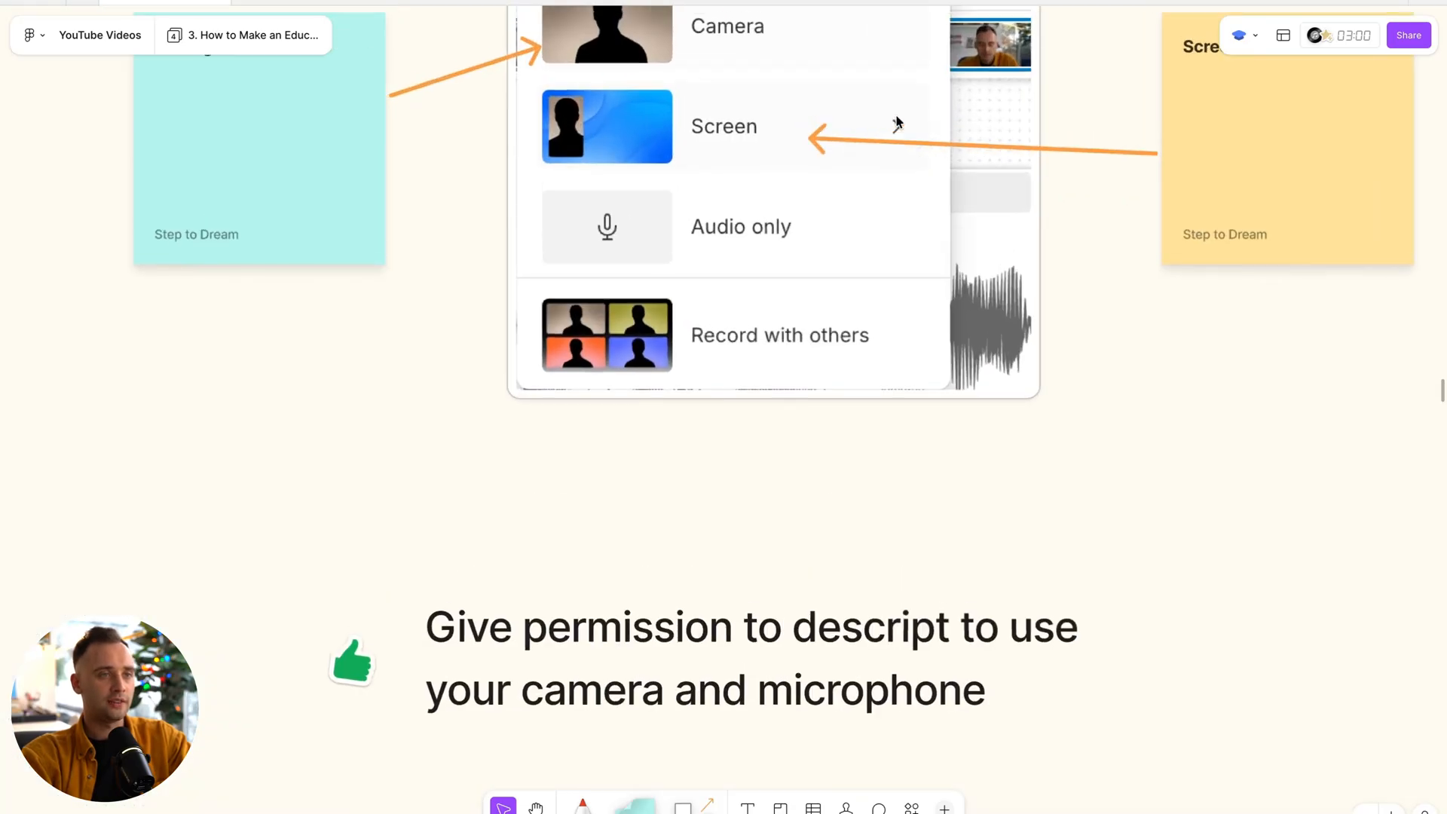
Examine how the Talking to Camera and Screen Share notes map to the Camera and Screen options in the Record menu screenshot.
scroll(889, 125, "up", 2)
scroll(772, 273, "up", 2)
scroll(772, 273, "right", 2)
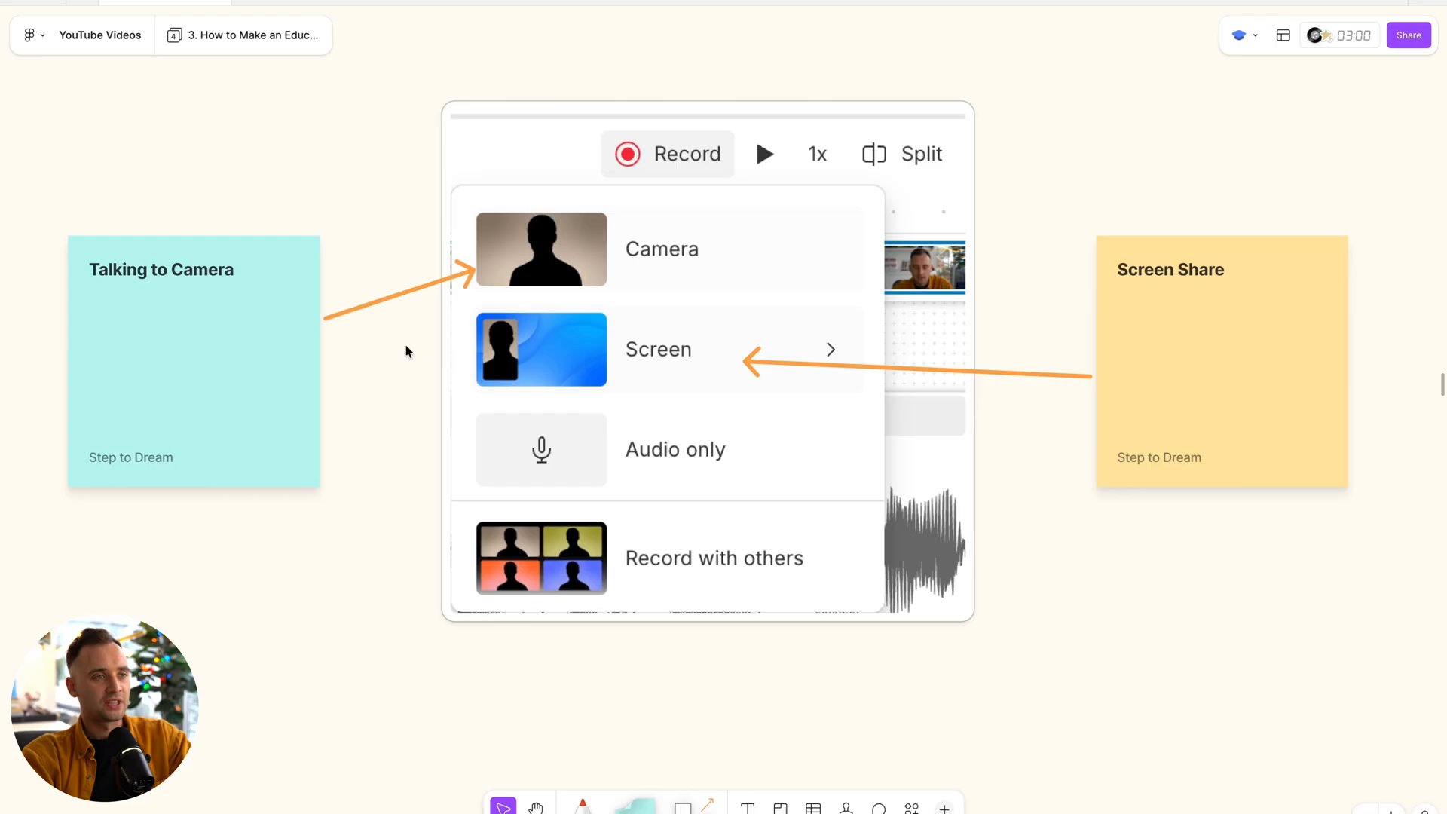
scroll(600, 346, "up", 2)
scroll(600, 347, "right", 2)
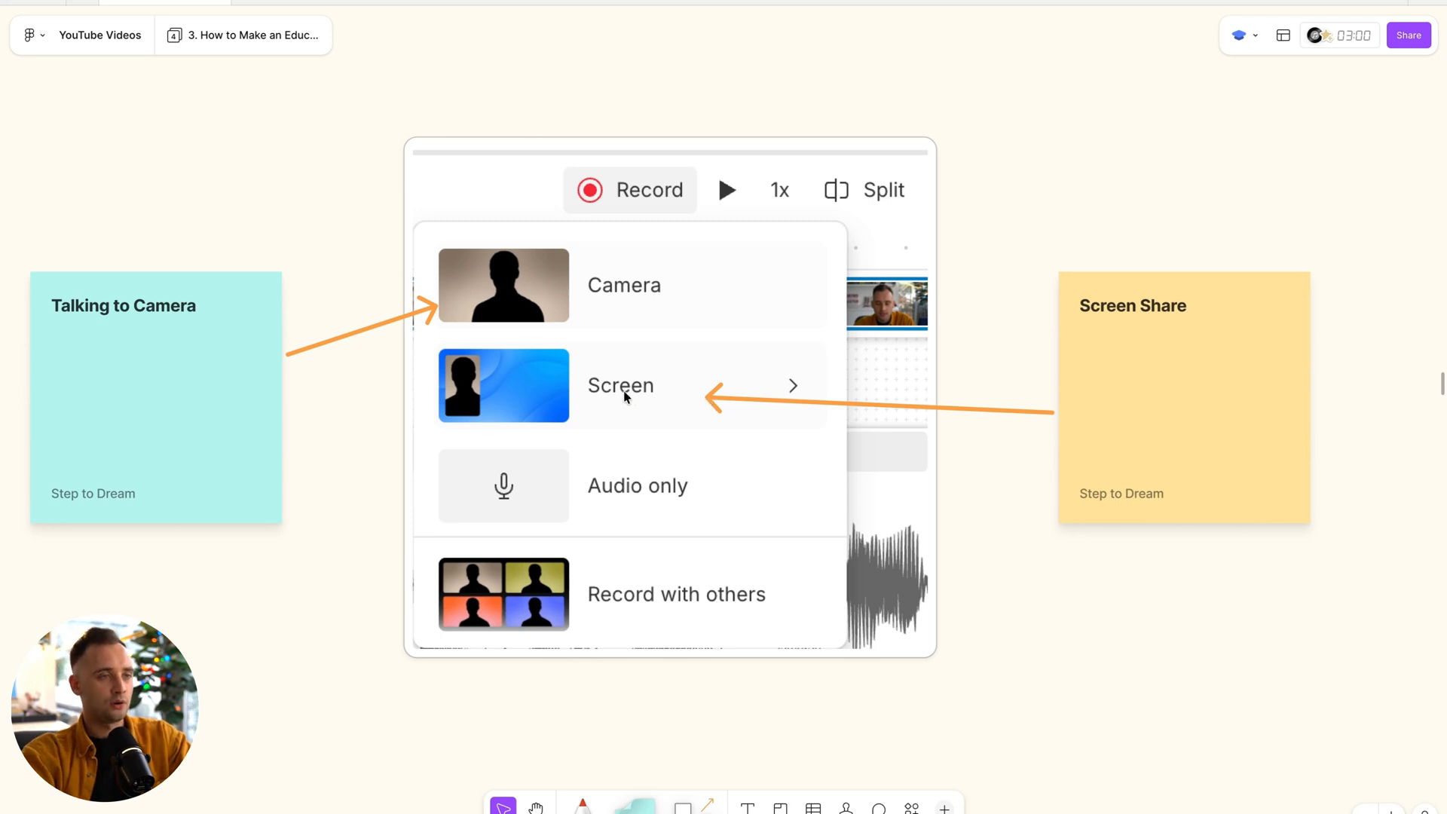
scroll(671, 385, "down", 5)
scroll(675, 414, "down", 5)
scroll(607, 442, "right", 1)
scroll(607, 442, "up", 5)
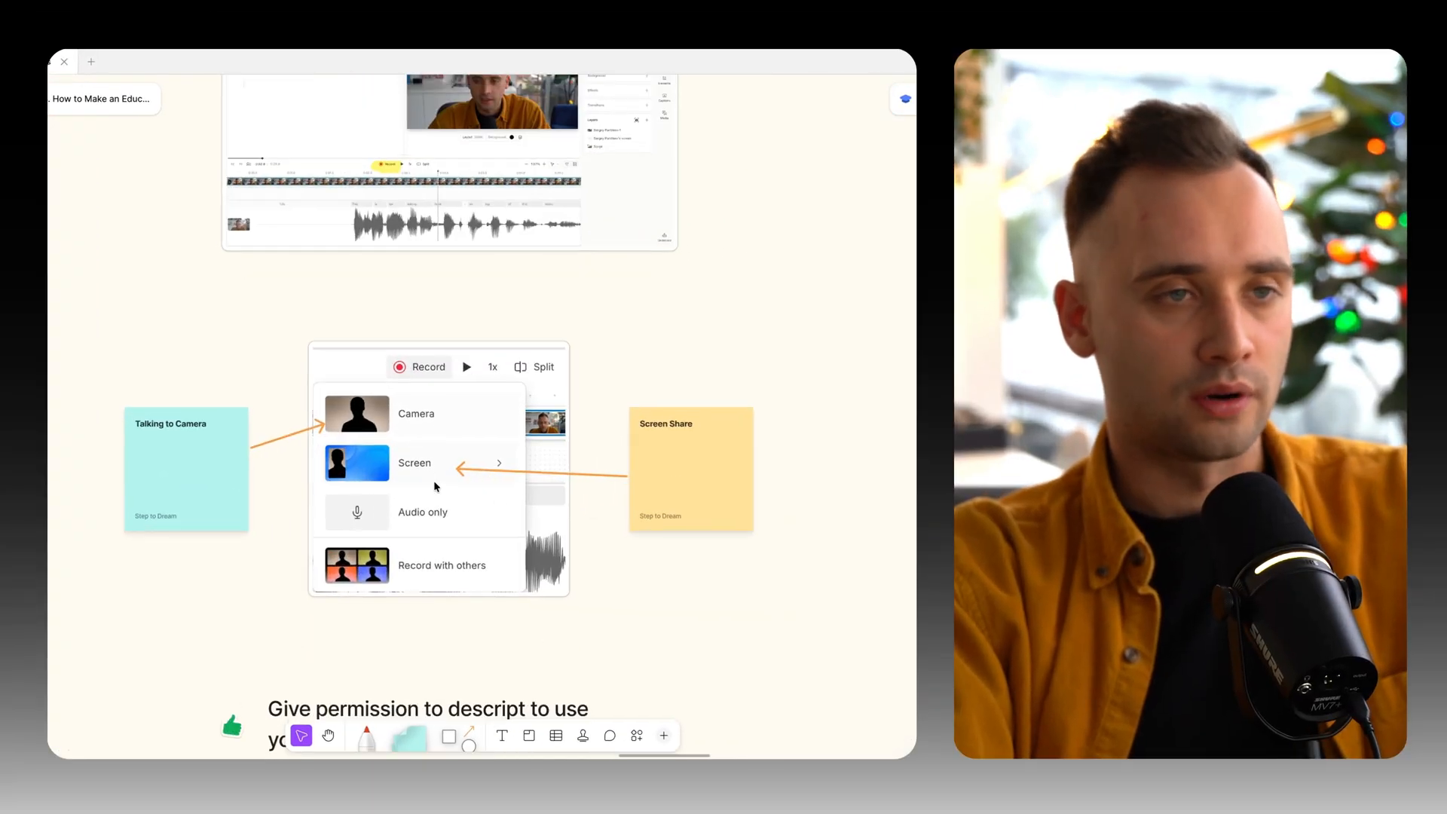
scroll(435, 486, "down", 10)
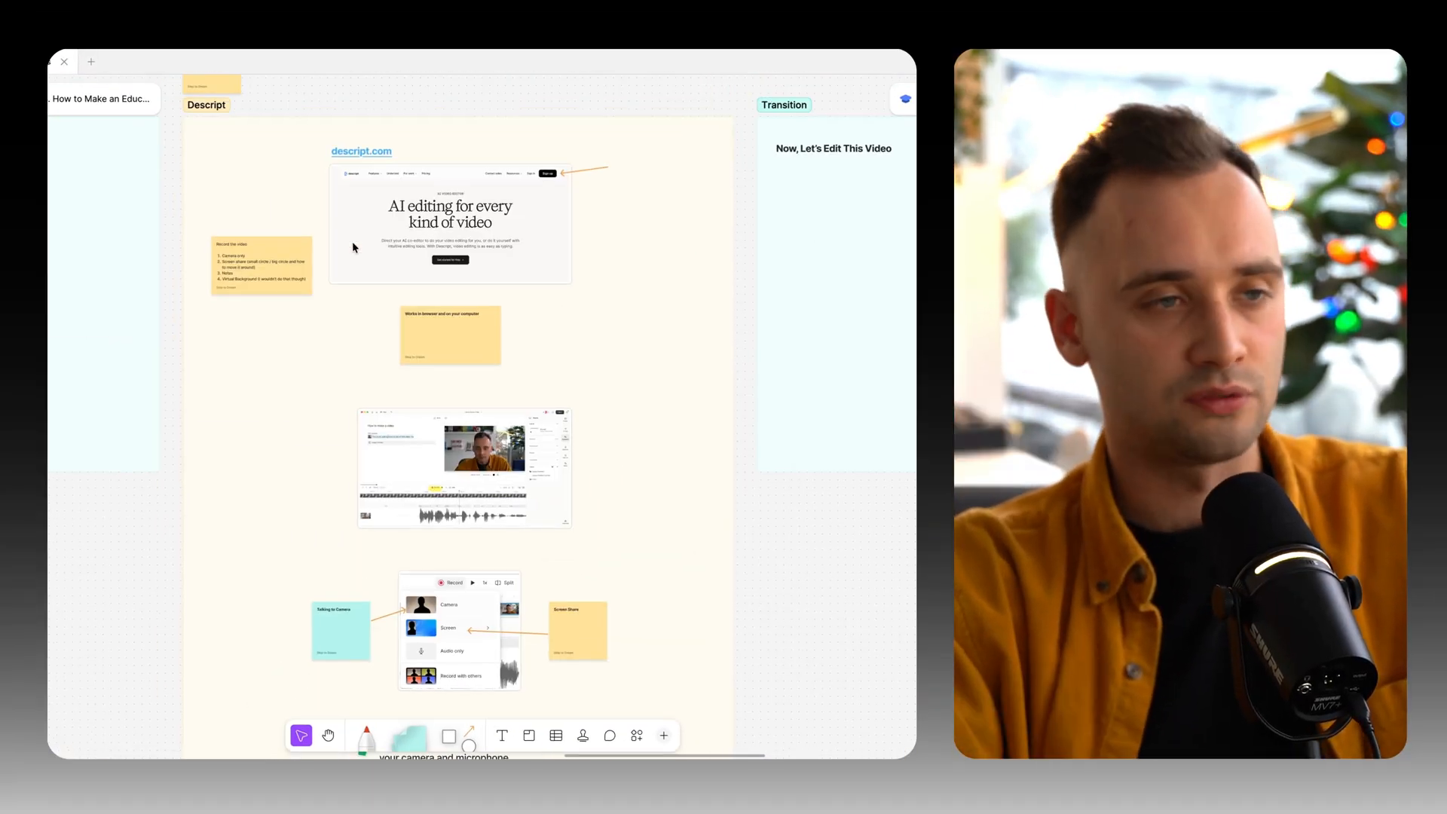
scroll(470, 585, "up", 5)
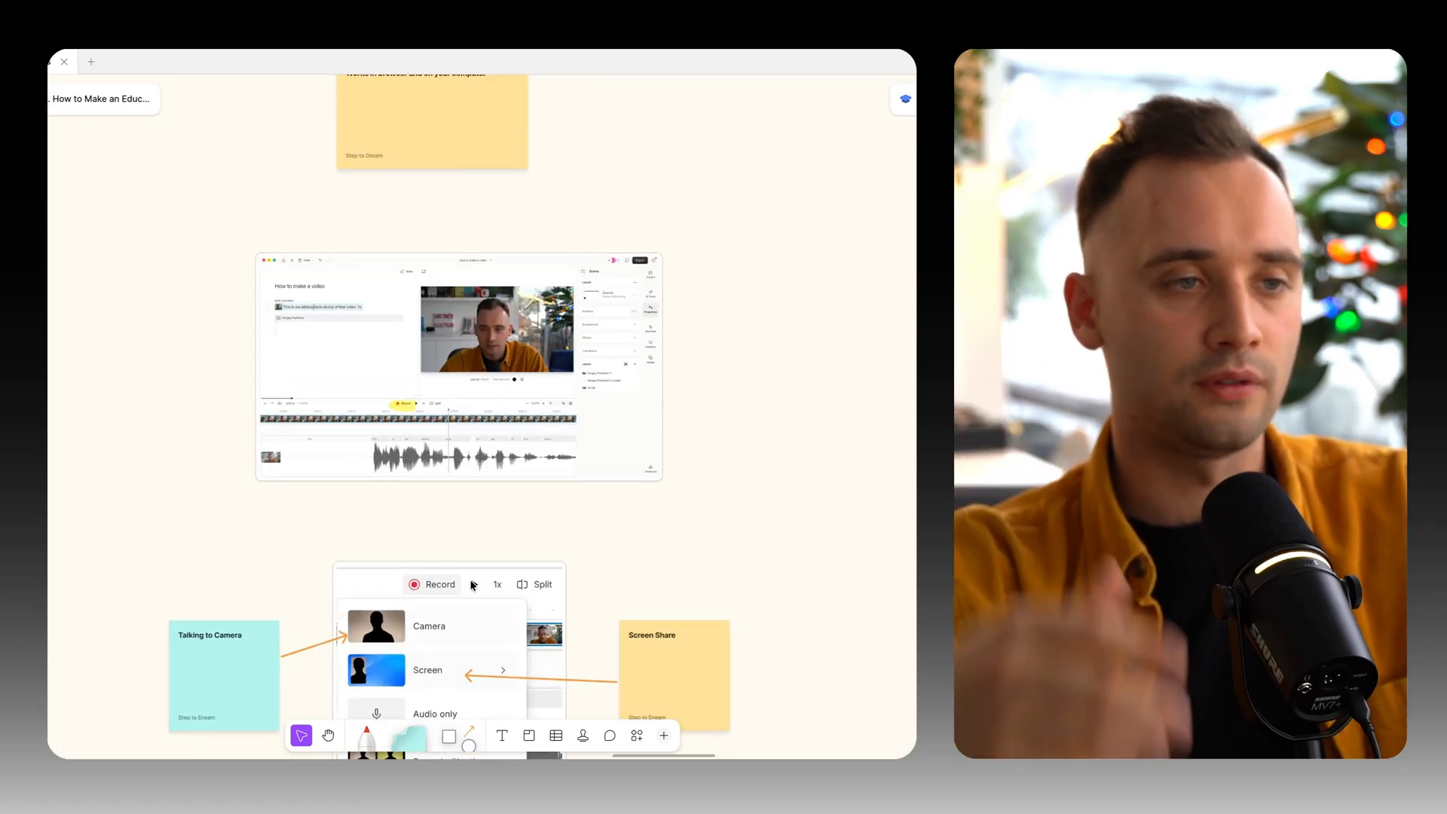
scroll(472, 585, "down", 3)
scroll(468, 588, "up", 3)
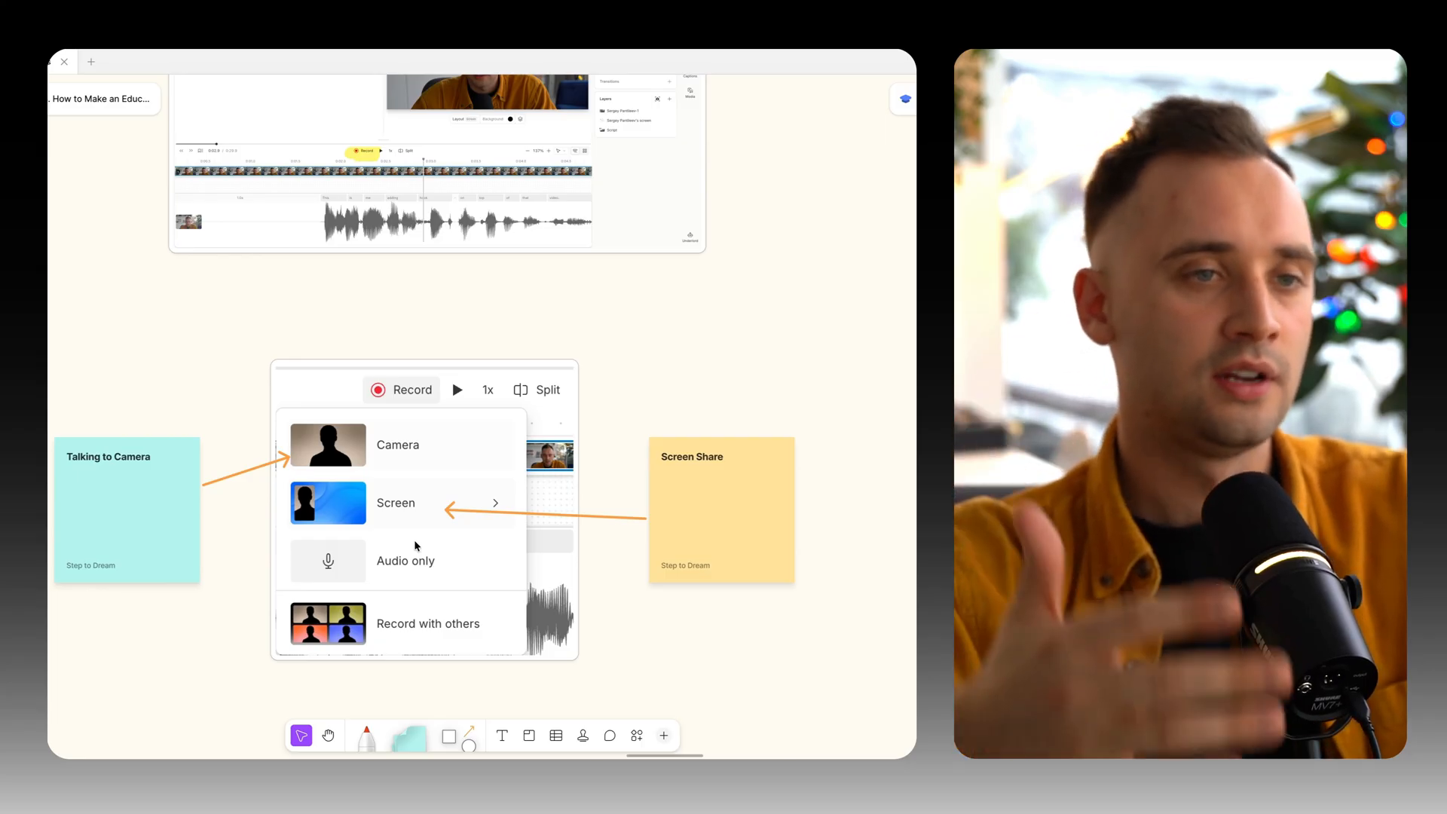
scroll(415, 544, "left", 2)
scroll(415, 544, "up", 1)
scroll(432, 414, "up", 3)
scroll(431, 414, "up", 3)
scroll(453, 345, "down", 7)
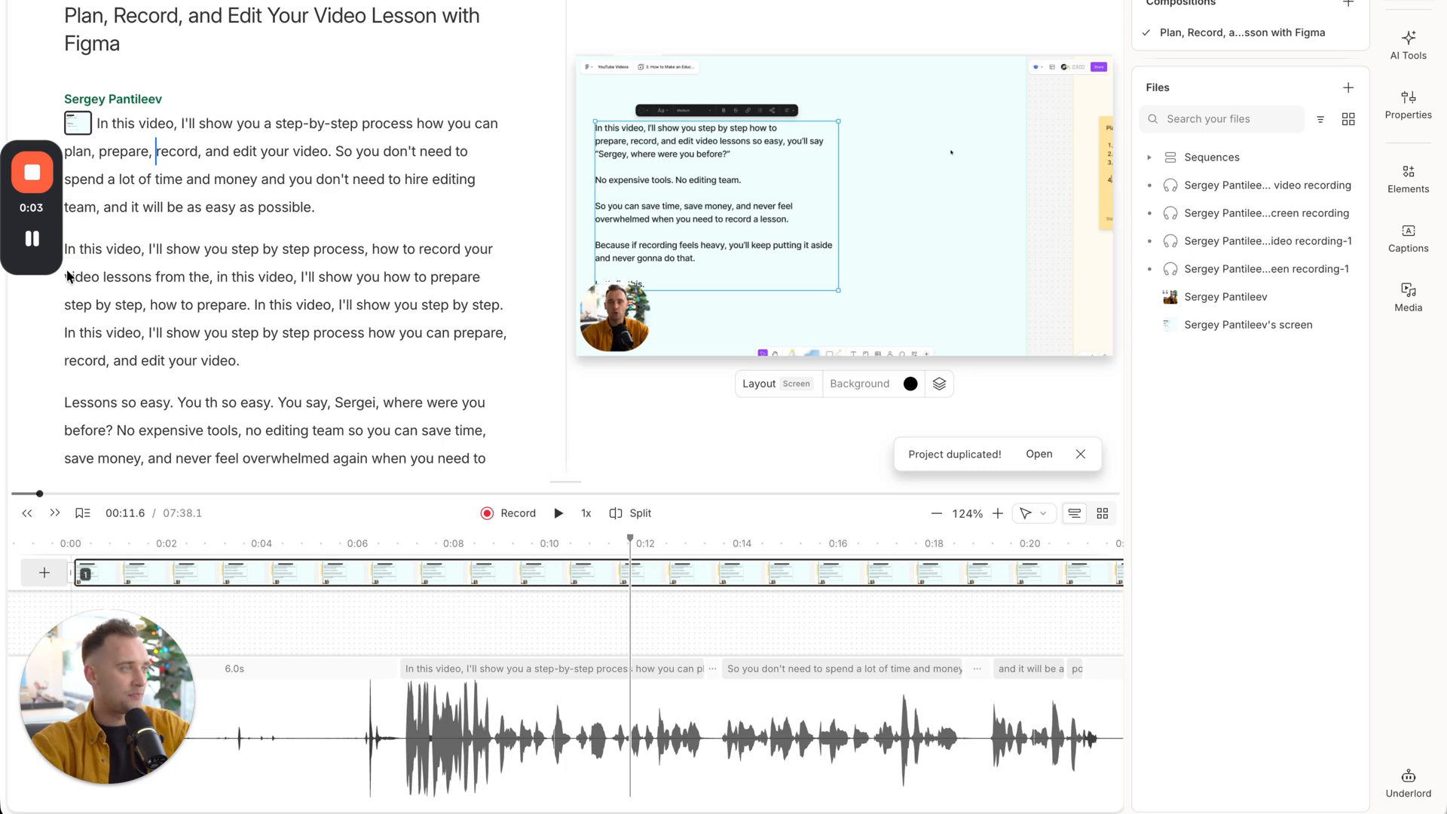
In the Descript project, move the floating recorder control out of the way and delete the transcript's first paragraph, ending "as easy as possible.".
left_click_drag(57, 232, 1414, 729)
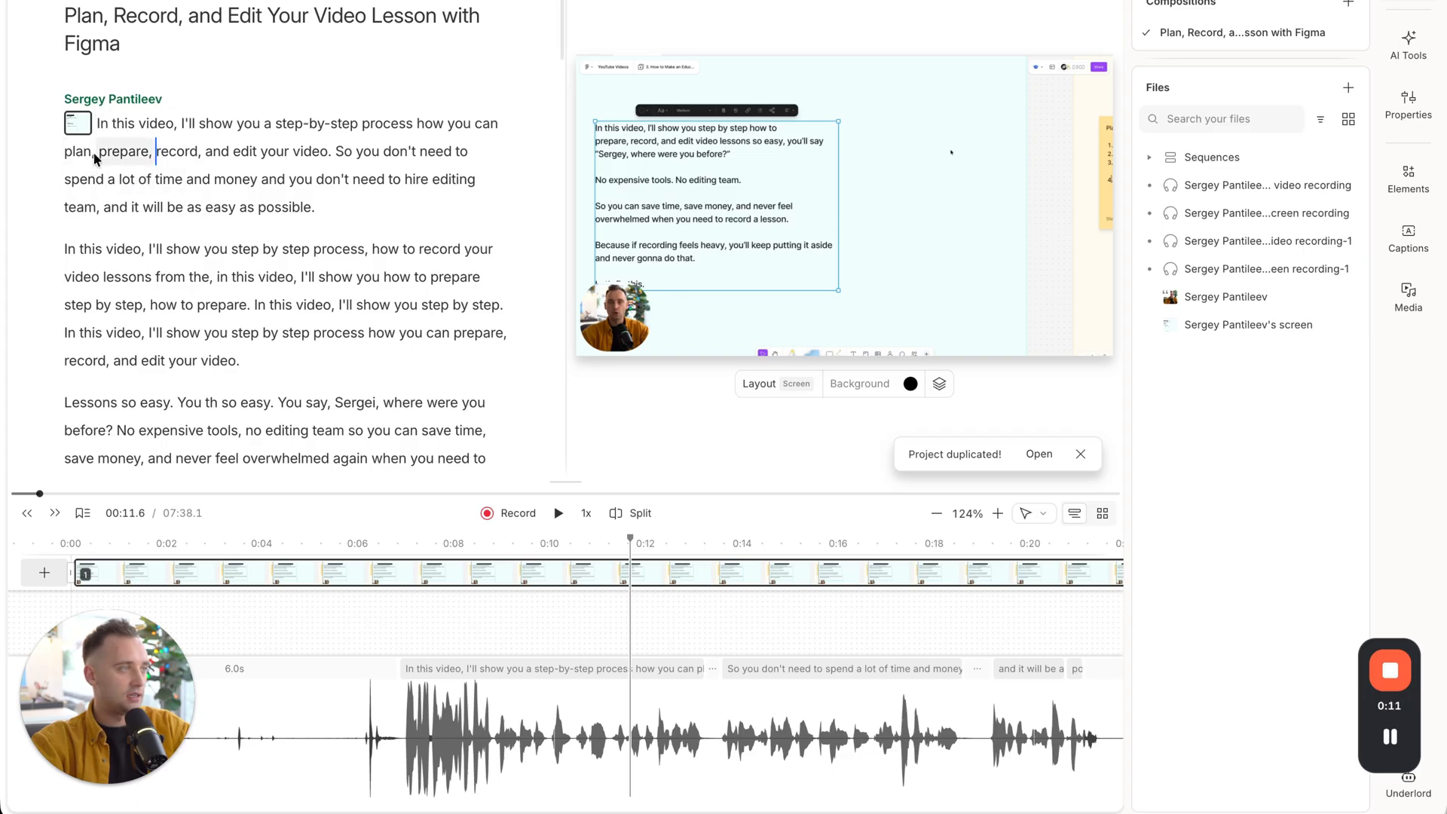
scroll(154, 399, "down", 4)
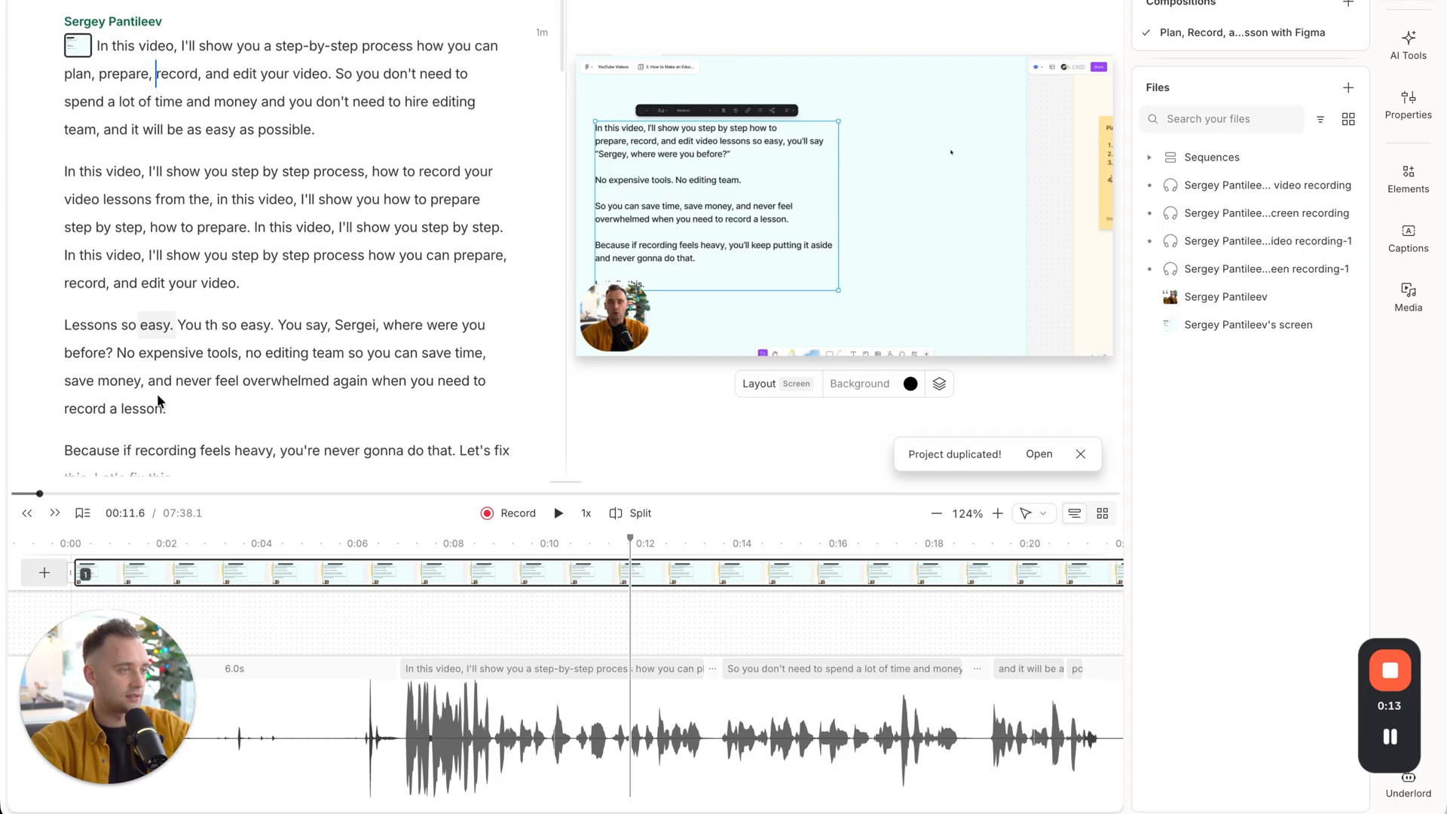
scroll(158, 399, "down", 2)
scroll(160, 402, "up", 6)
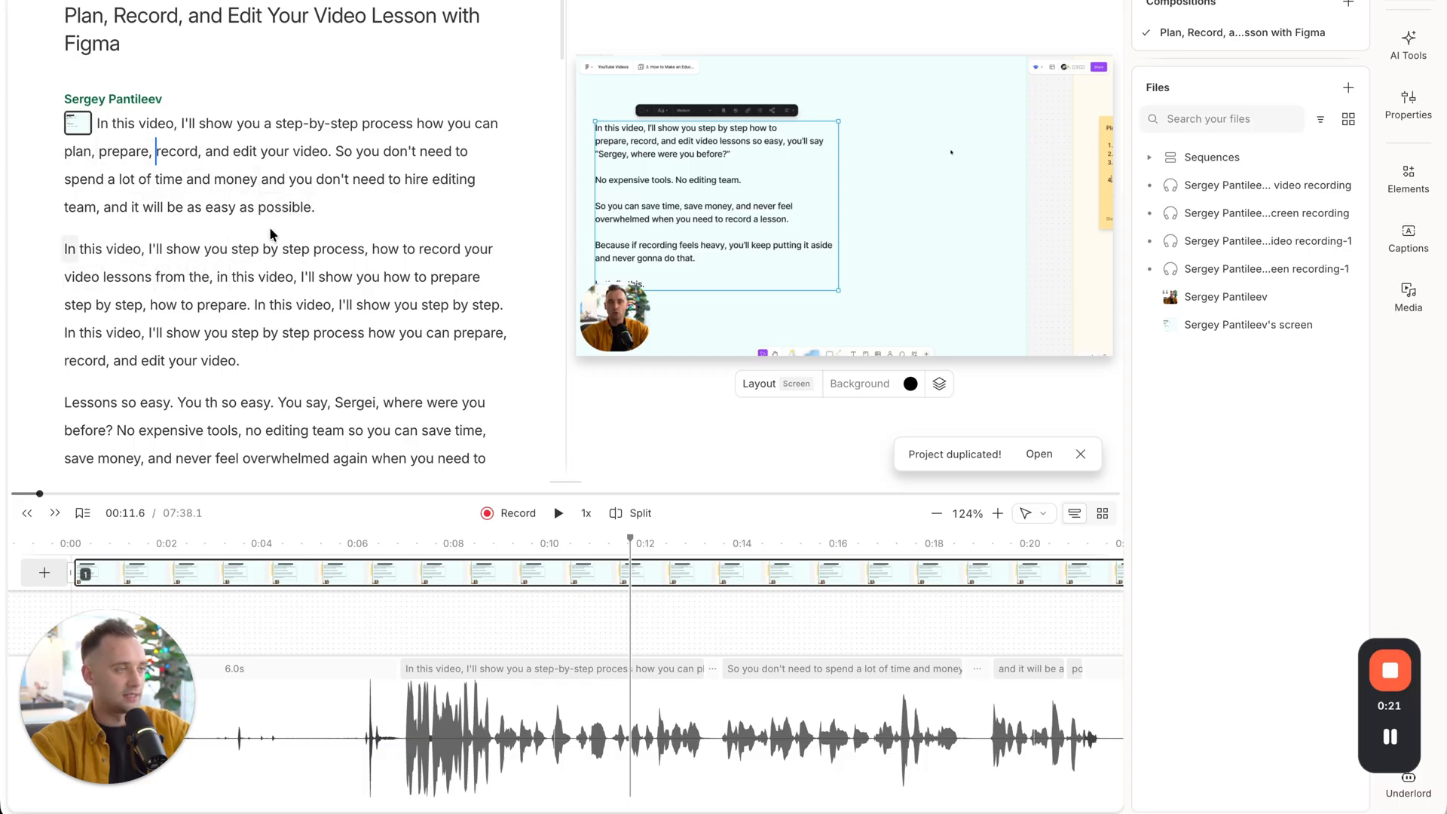
left_click_drag(332, 219, 98, 127)
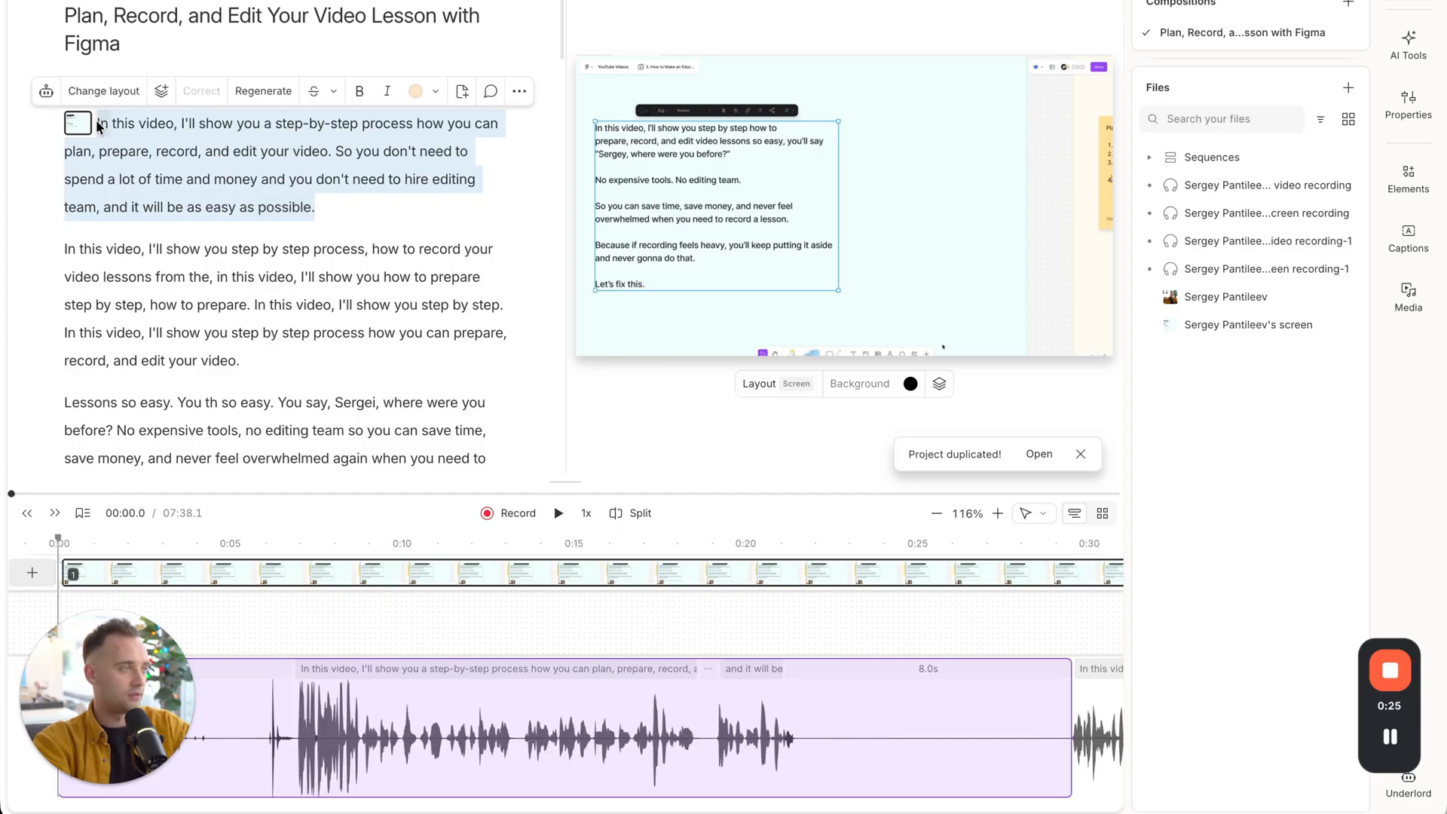
key("BackSpace")
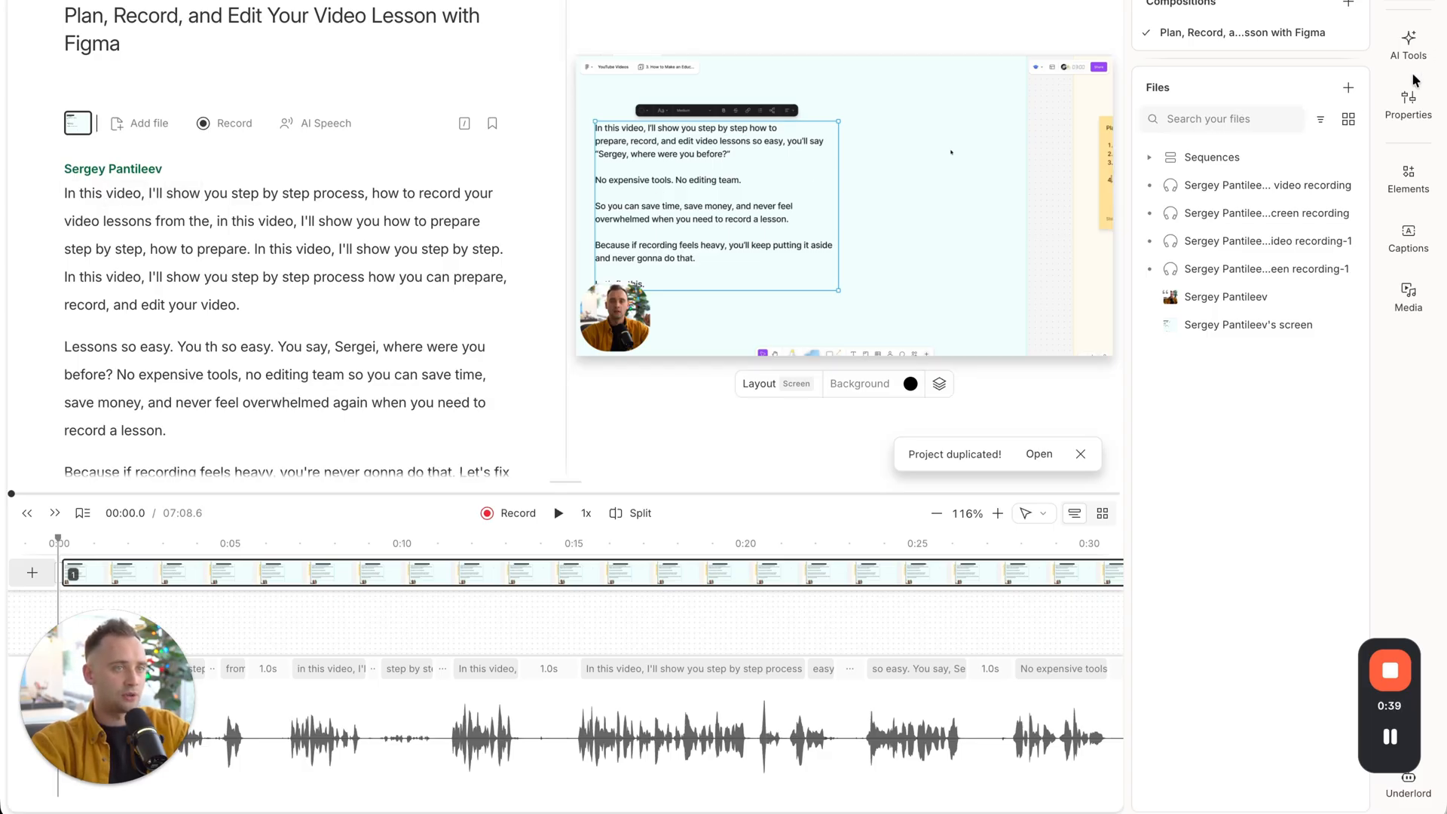
Run the Remove retakes AI tool on the composition.
left_click(1393, 45)
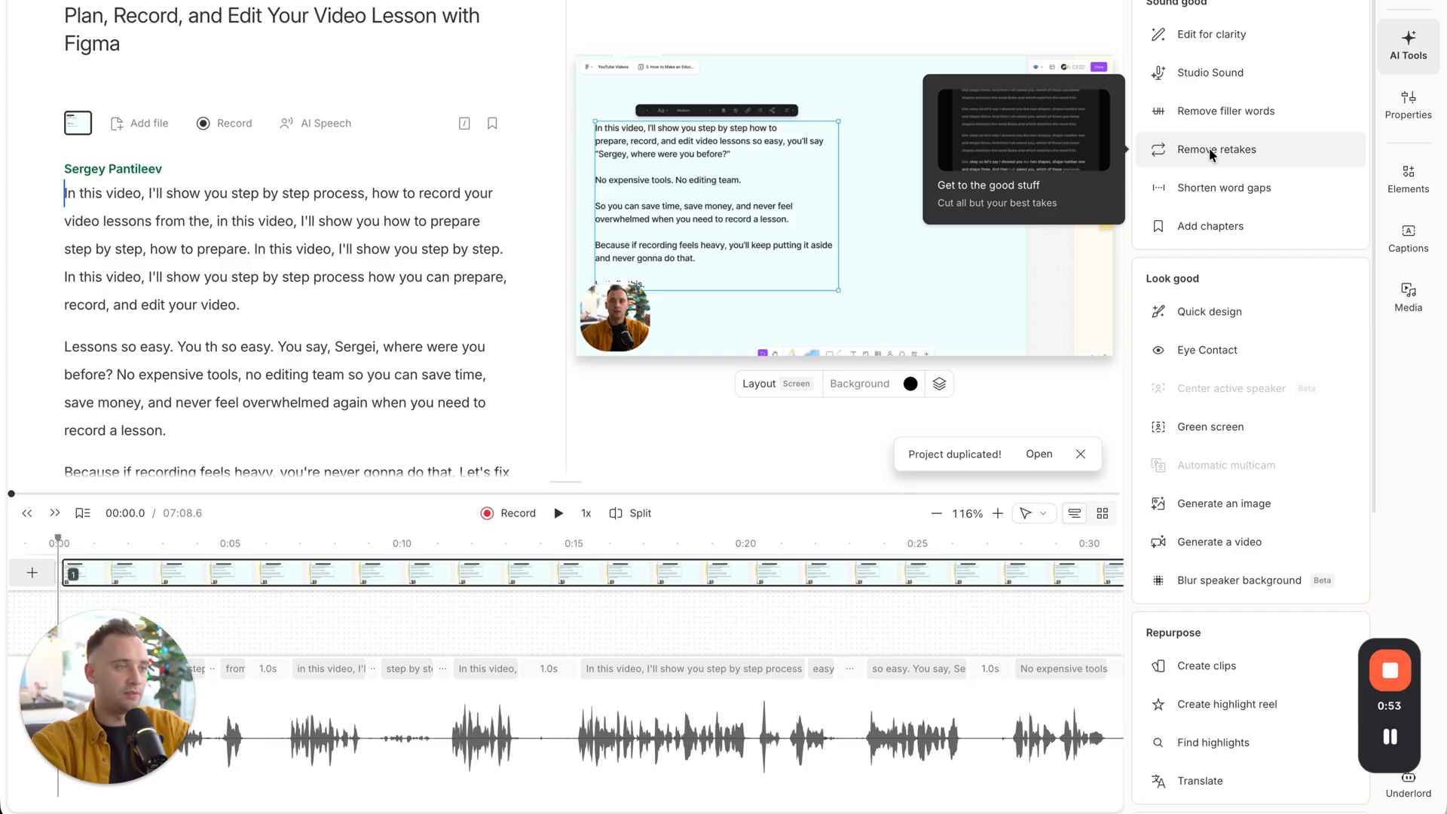
left_click(1227, 157)
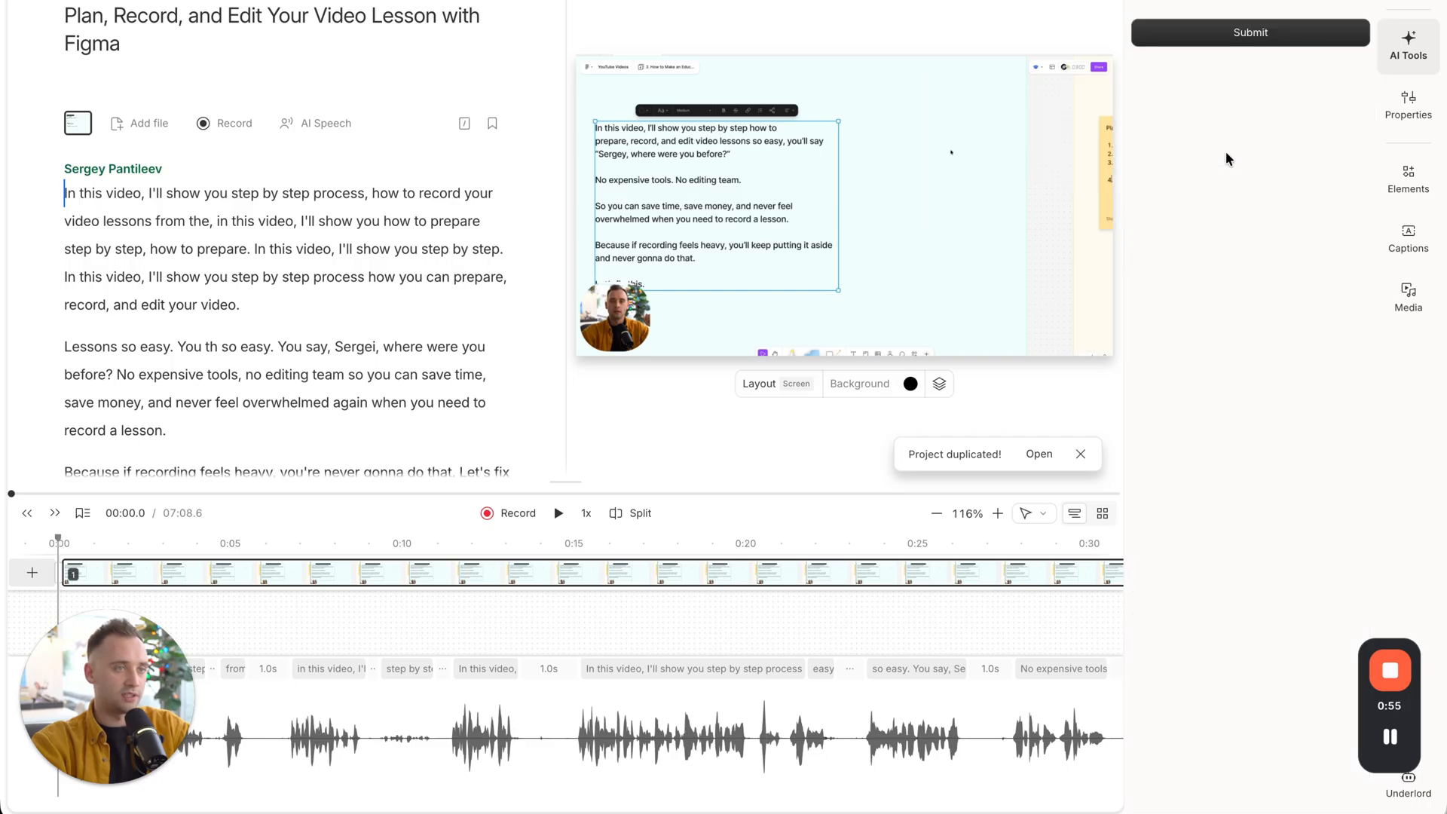
left_click(1253, 38)
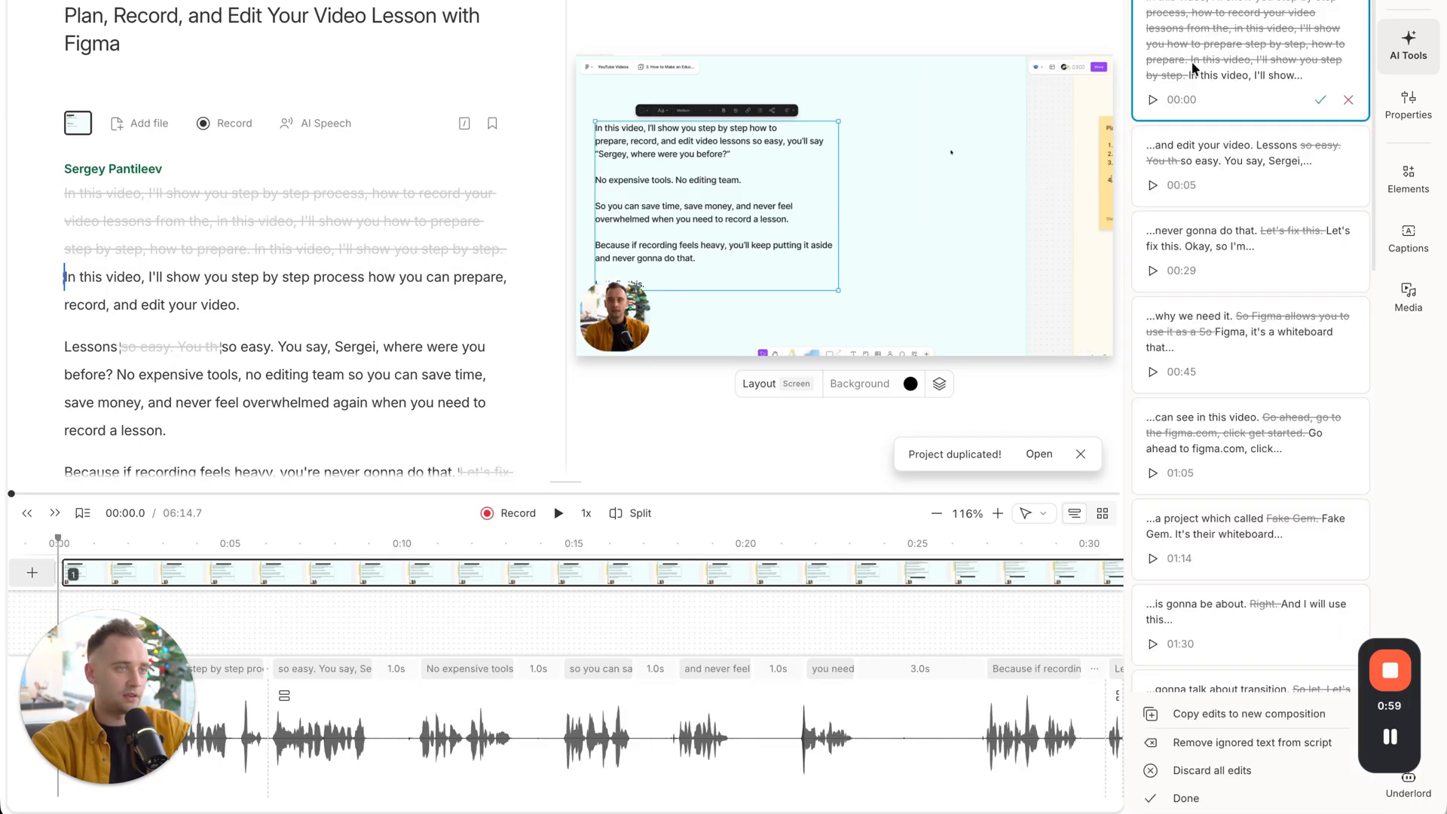
Review the struck-through retakes in the transcript and the edit list, and finish the retake removal with all cuts kept.
mouse_move(154, 215)
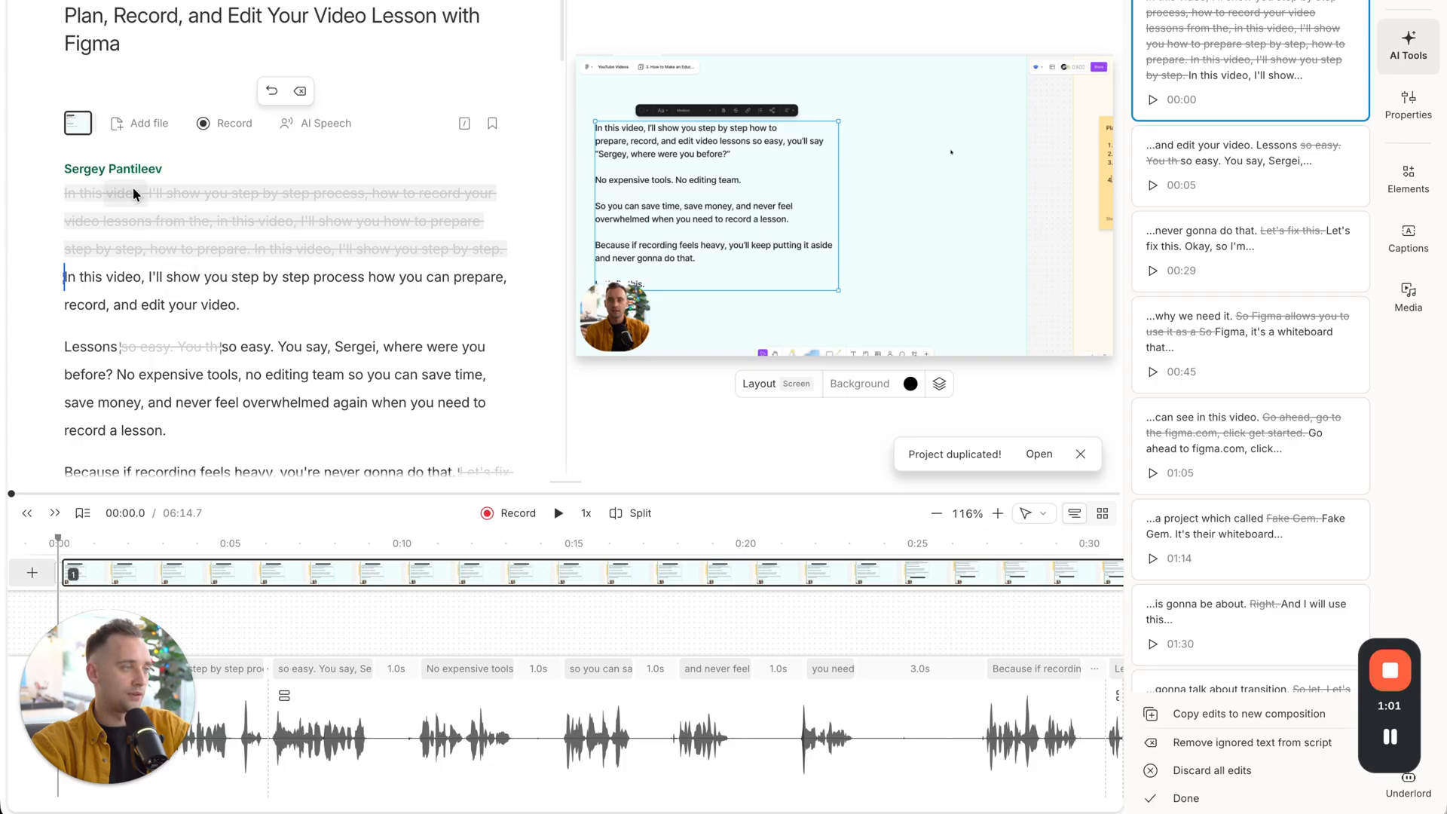
scroll(165, 308, "down", 4)
scroll(166, 313, "down", 1)
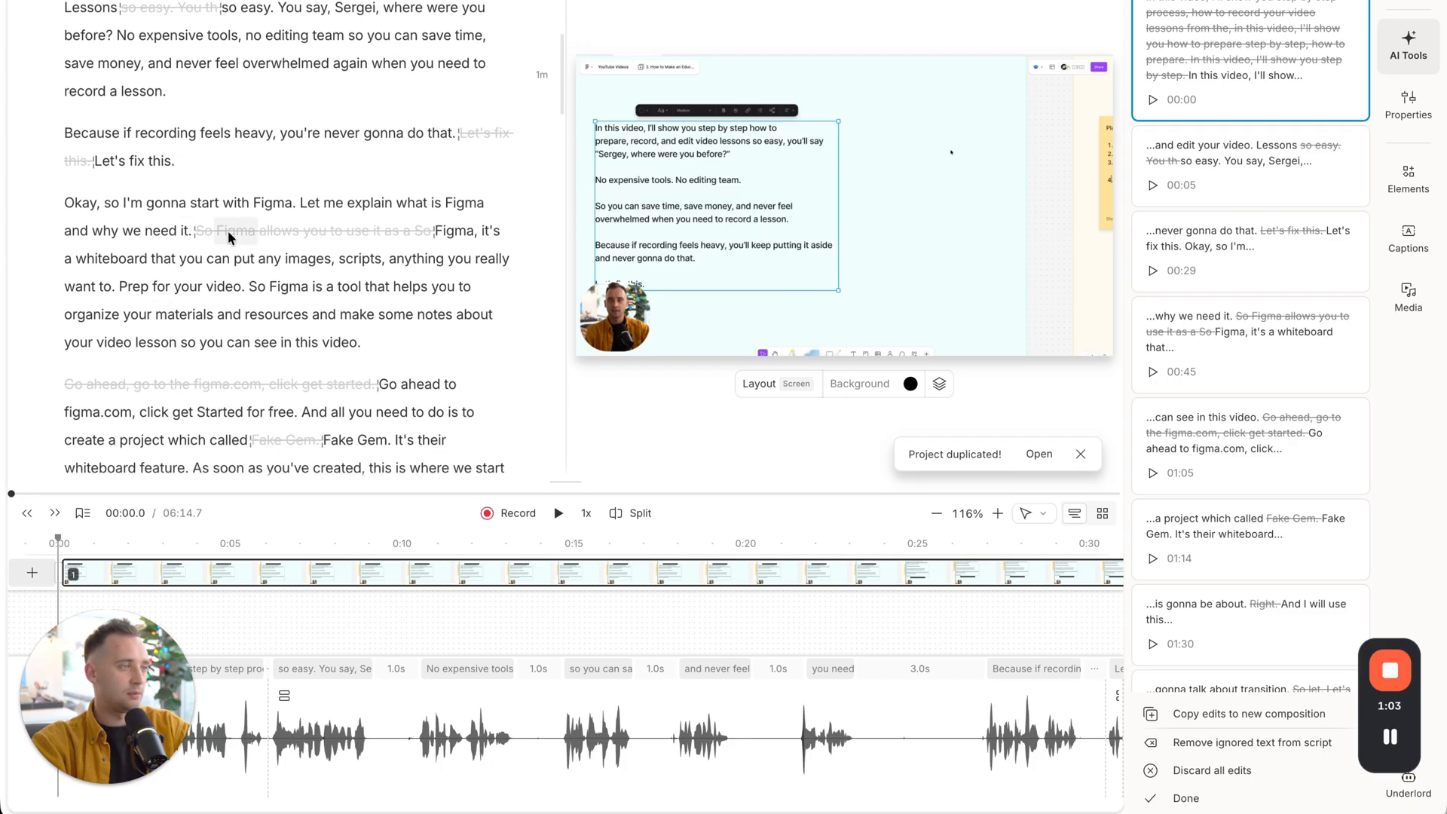
mouse_move(1318, 109)
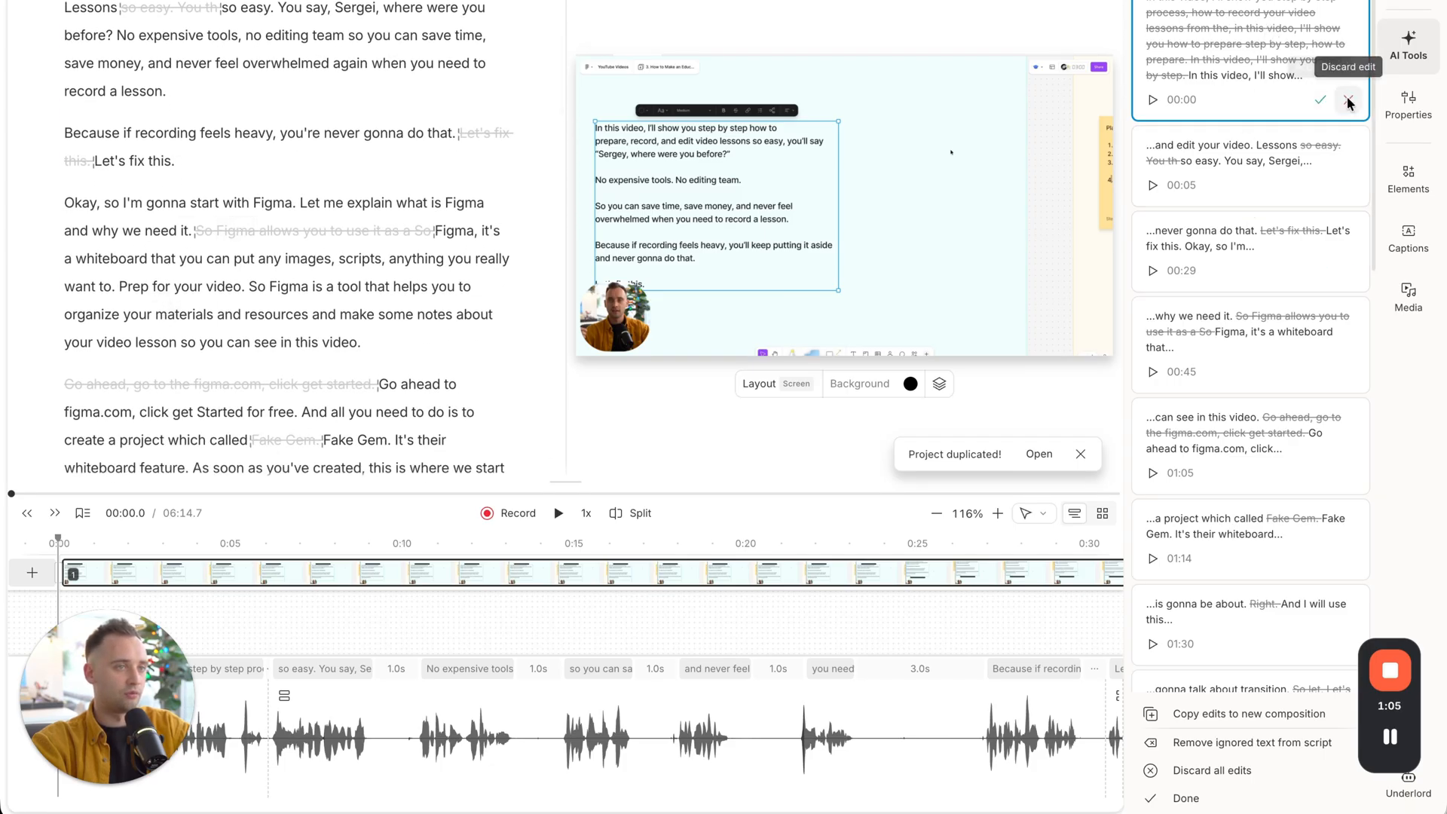
scroll(165, 341, "down", 1)
scroll(164, 343, "down", 12)
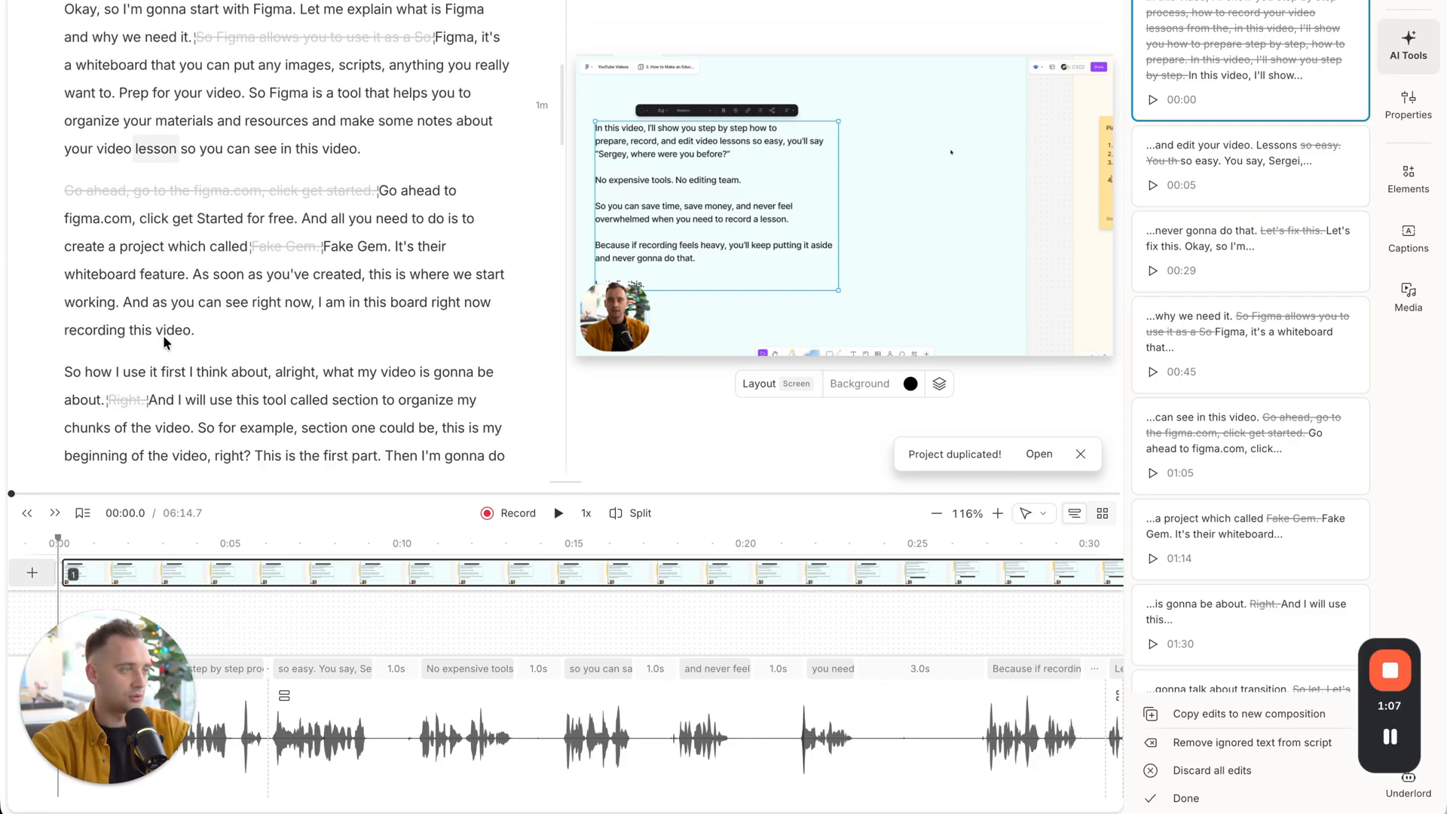
scroll(164, 343, "up", 15)
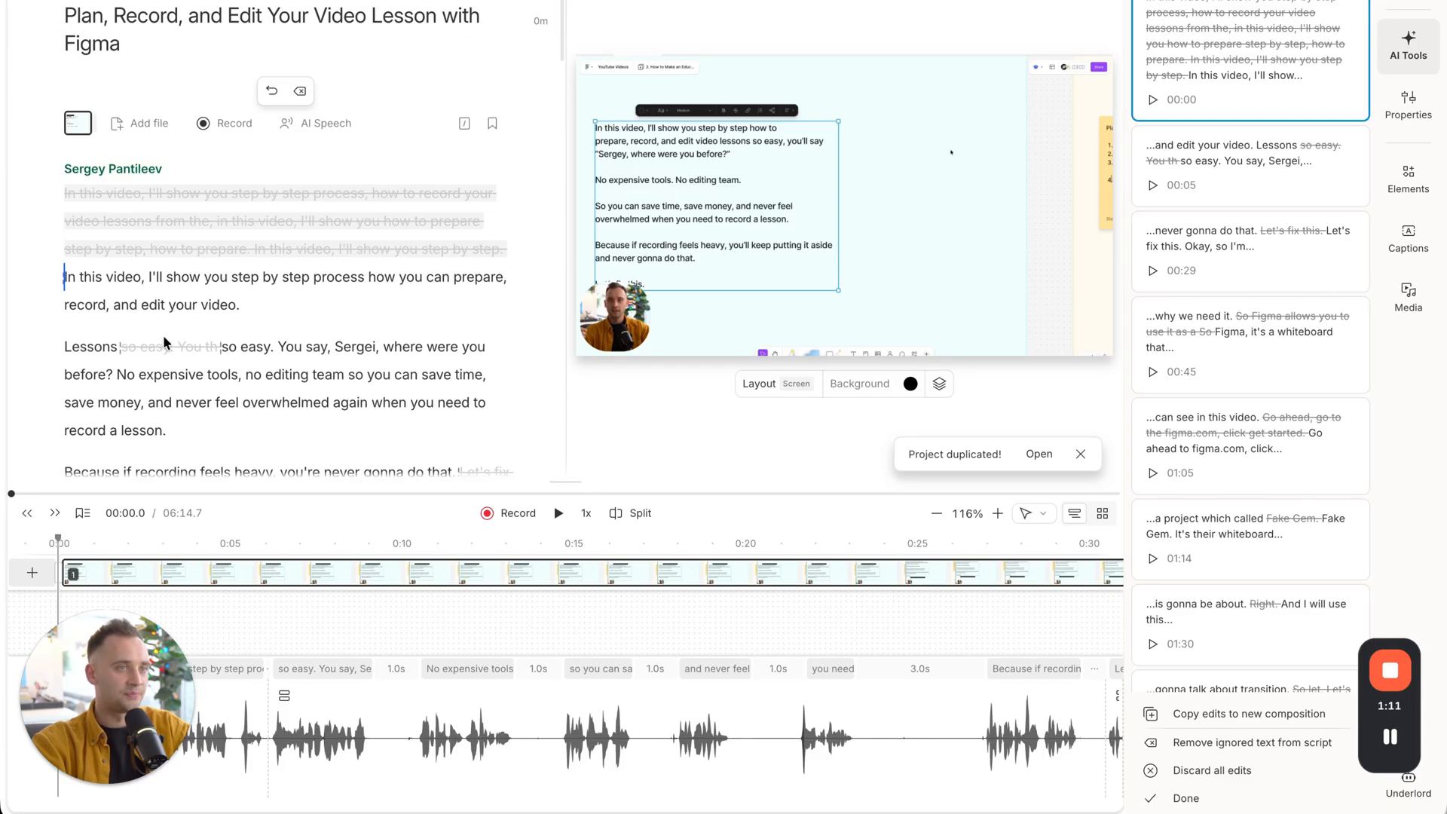
left_click(1186, 799)
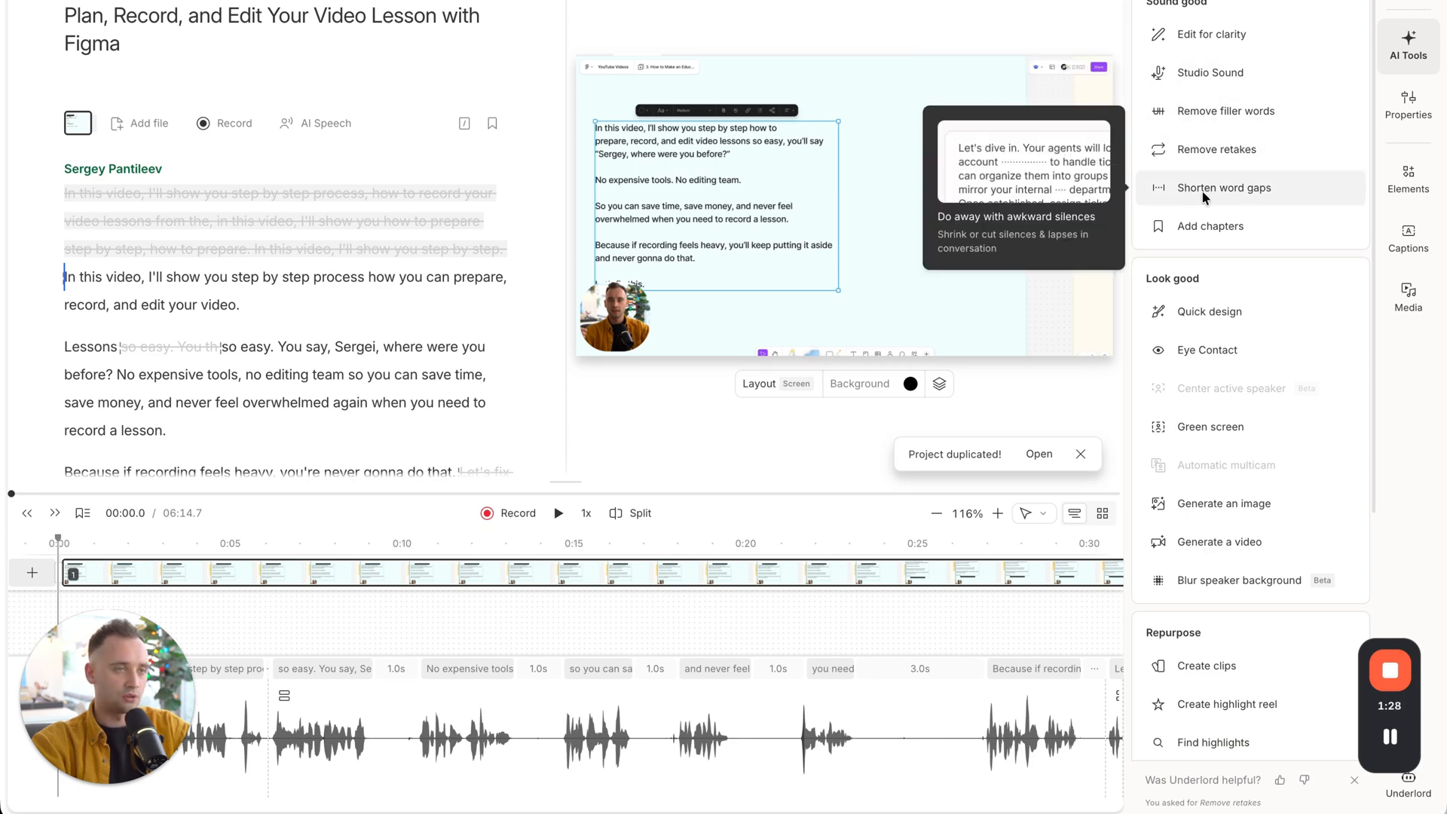
Find all word gaps in the composition and shorten every one to 0.05 seconds.
left_click(1224, 188)
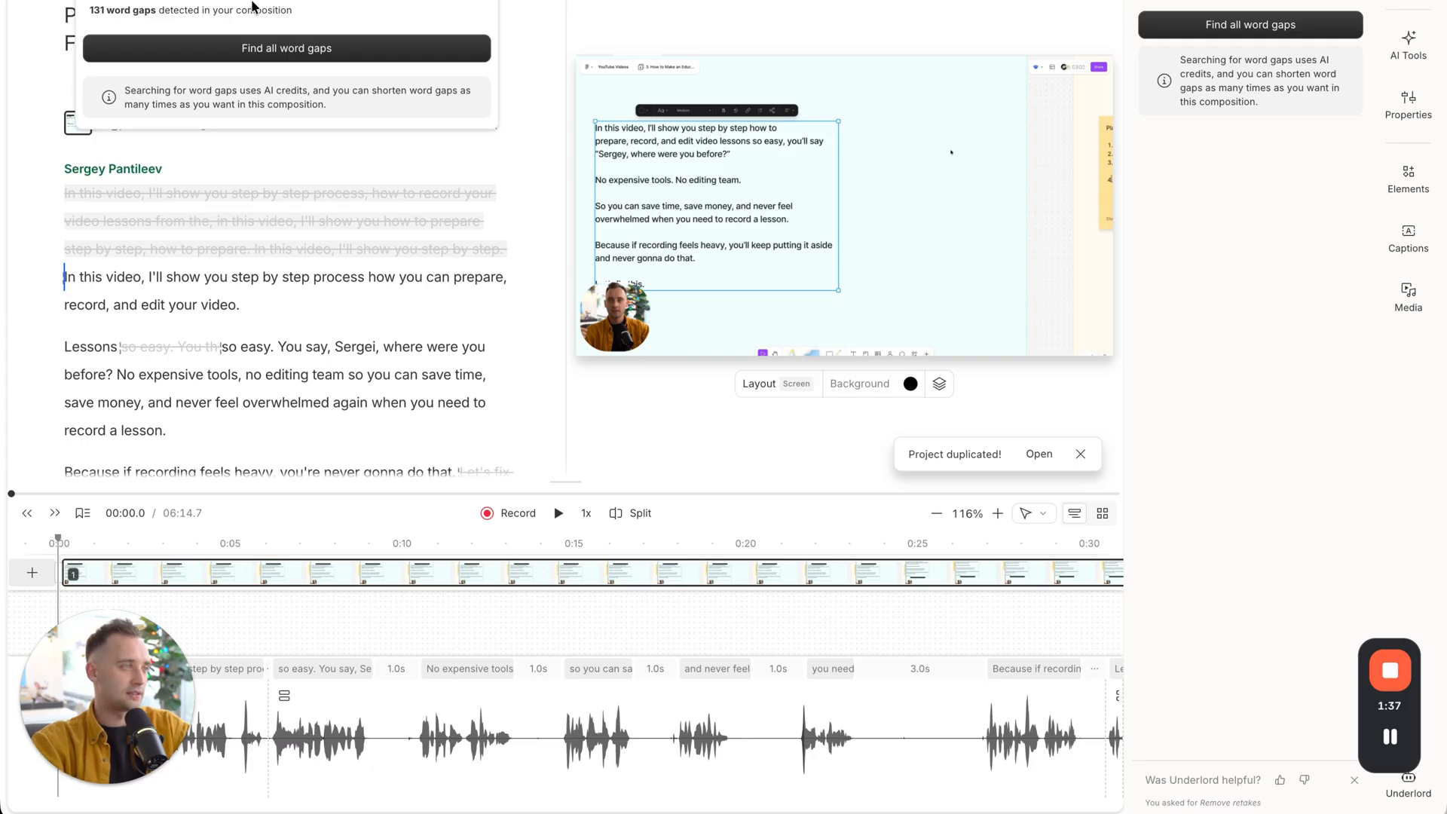
left_click(264, 48)
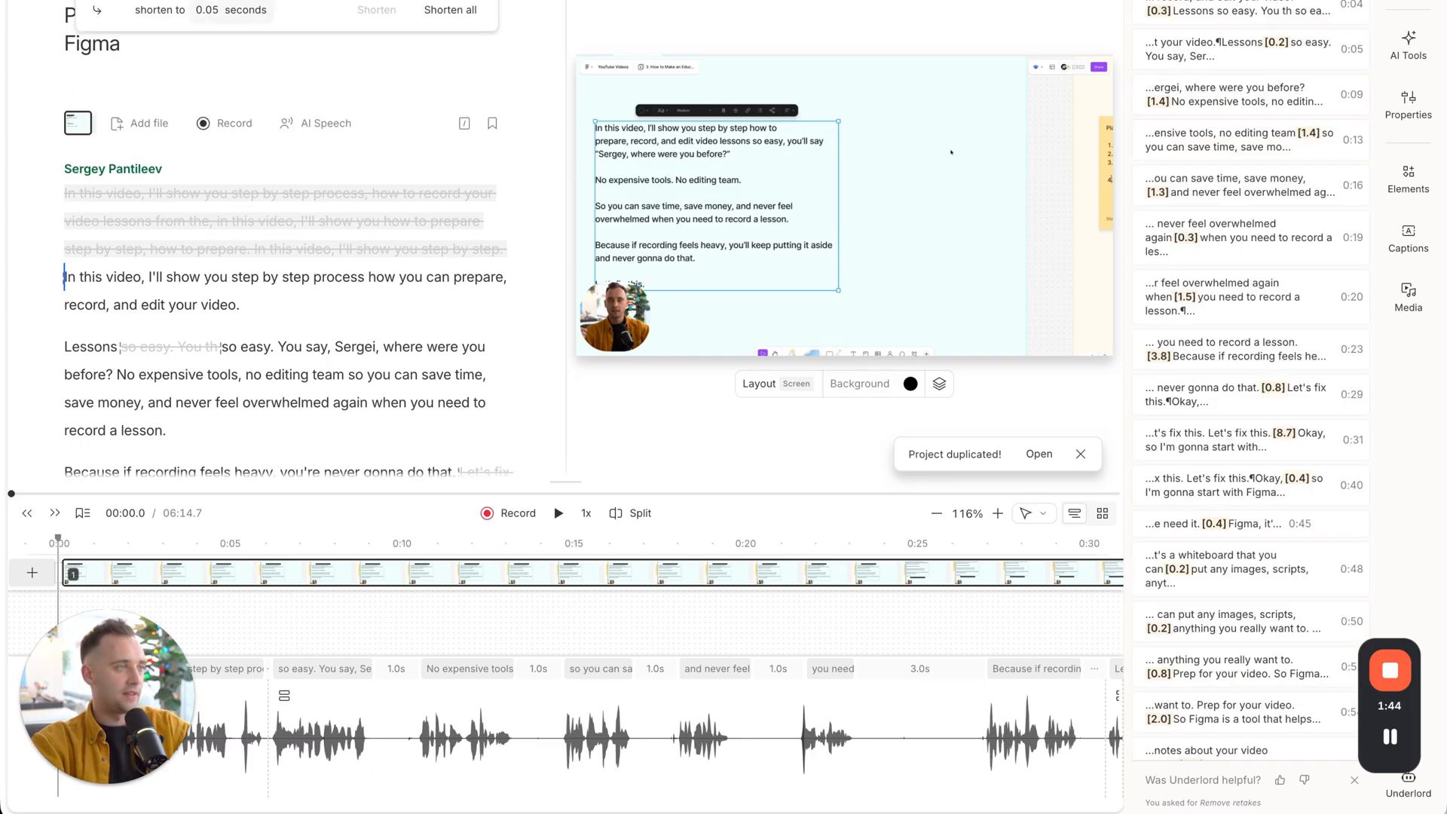
left_click(444, 16)
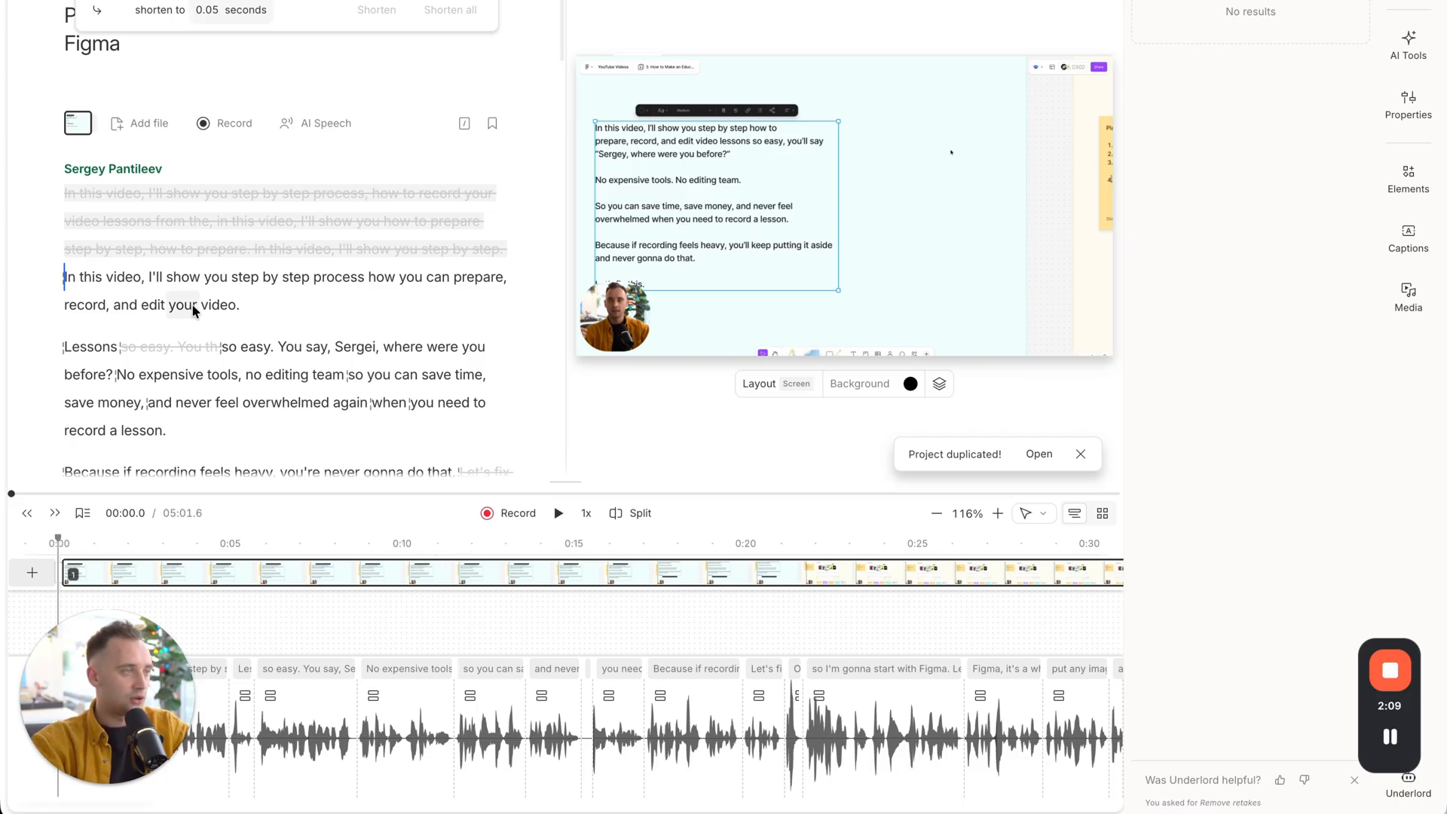
Play the transcript from "Okay, so I'm gonna start with Figma" and split the scene just before "Okay".
scroll(194, 353, "down", 3)
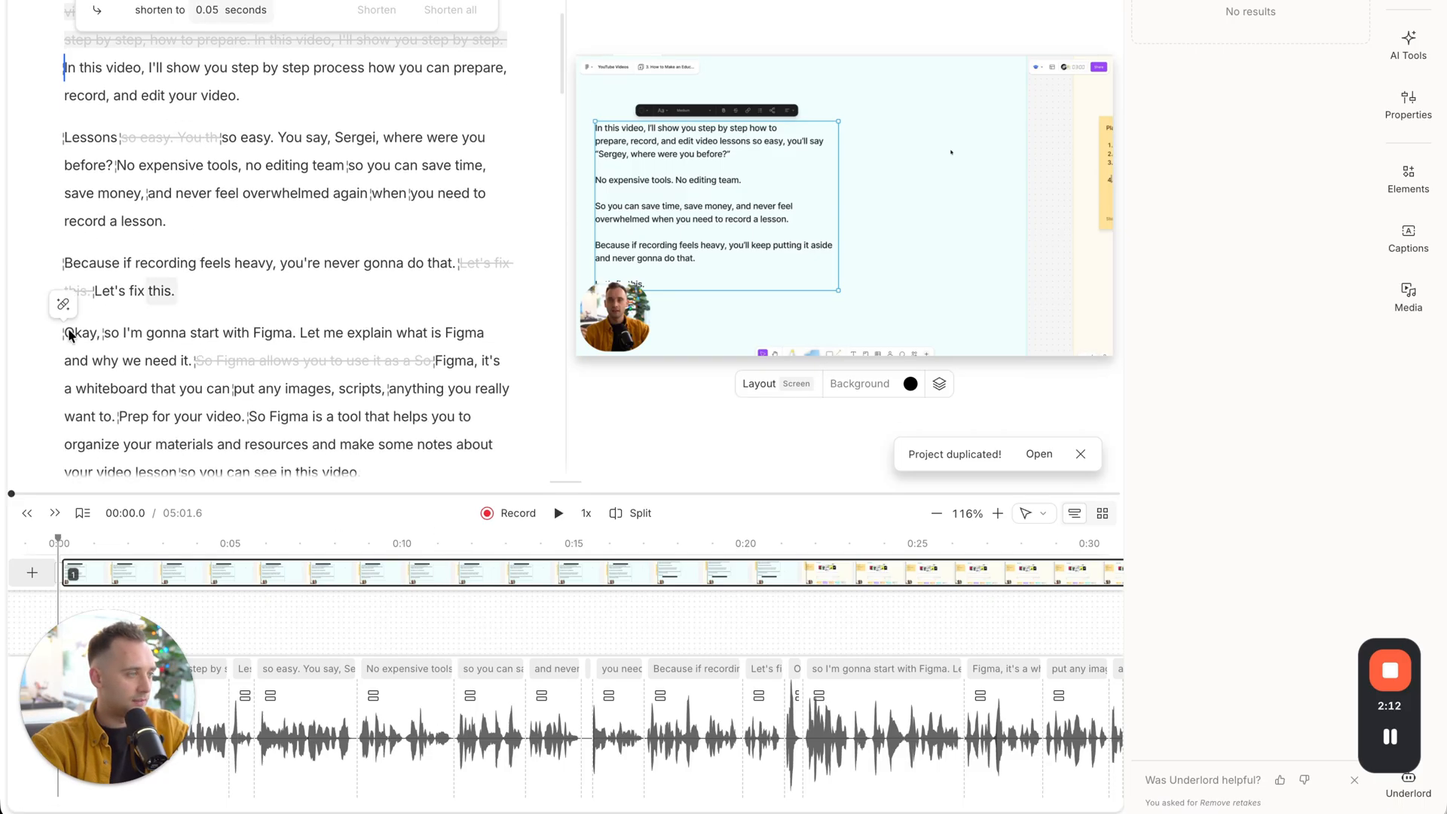
left_click(74, 337)
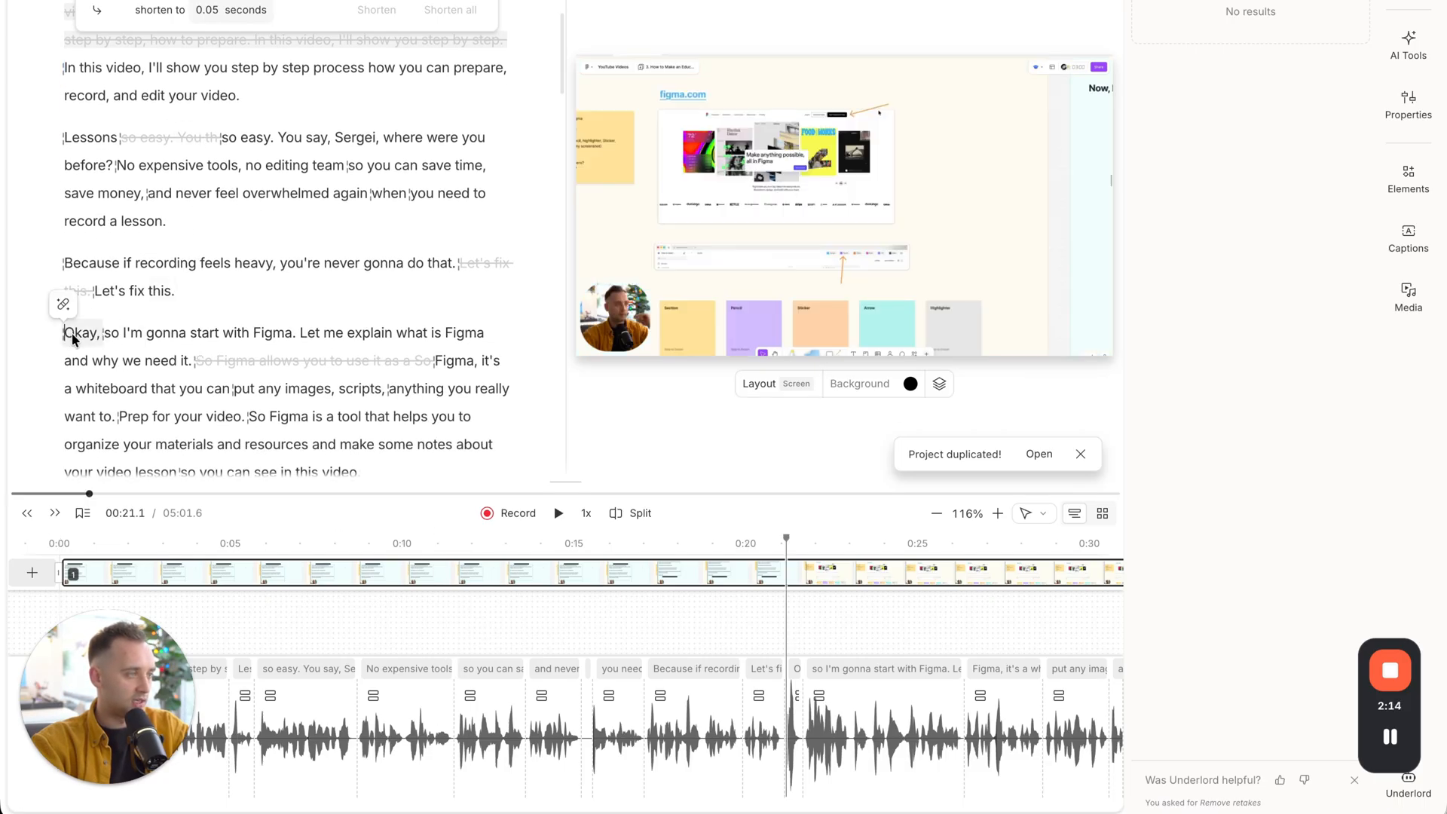
key("space")
key("space")
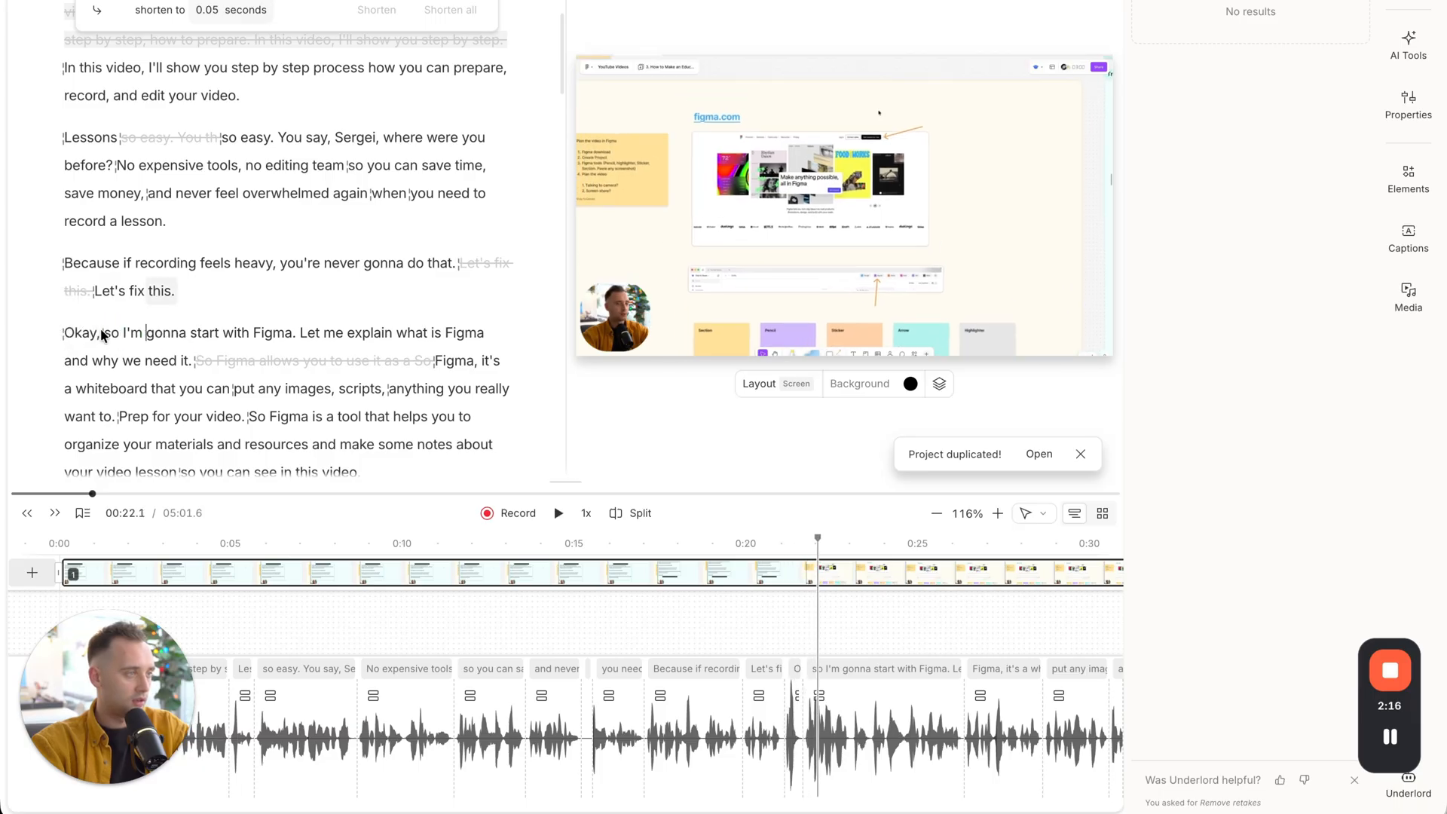
left_click(66, 334)
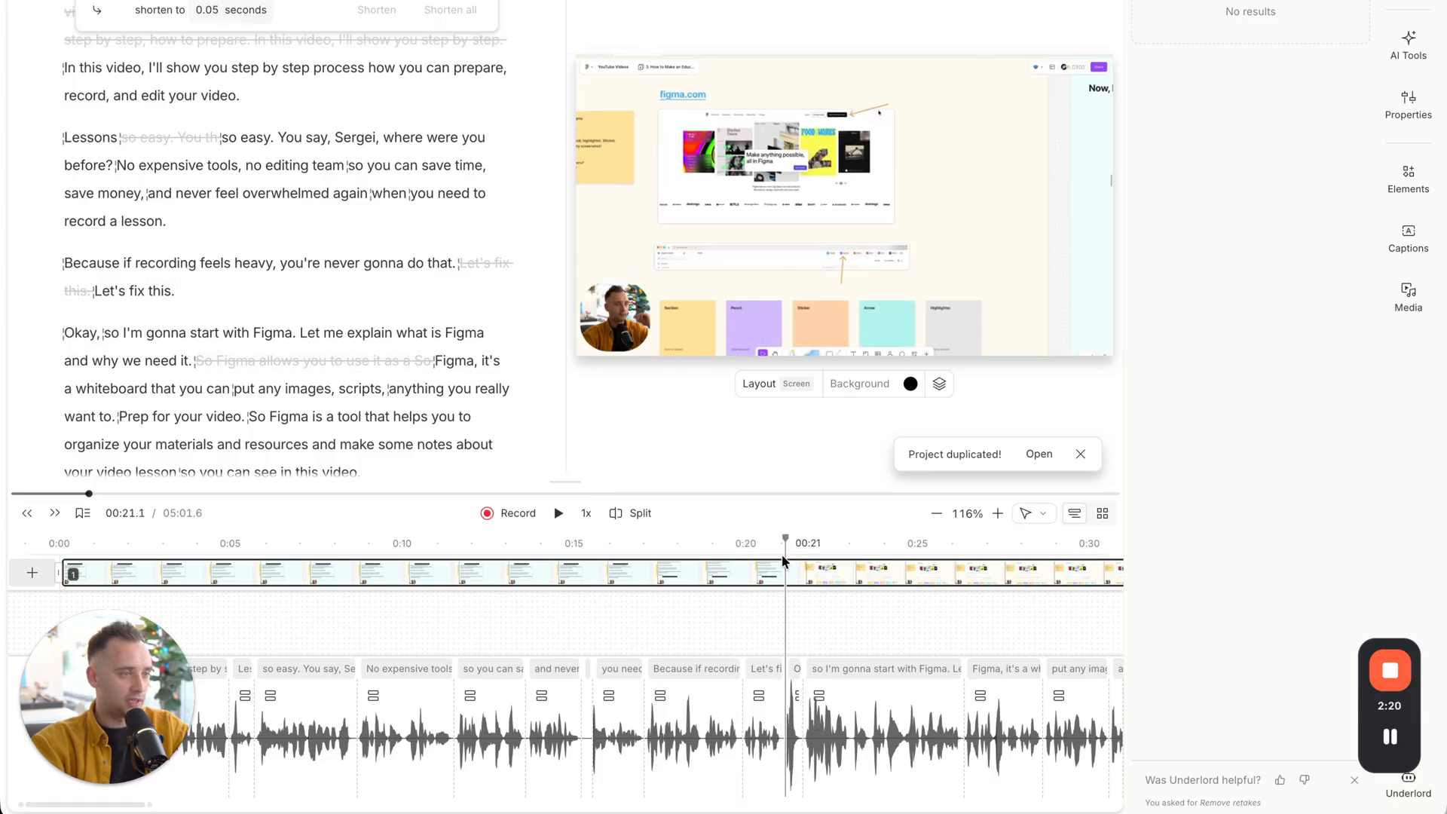
left_click(633, 517)
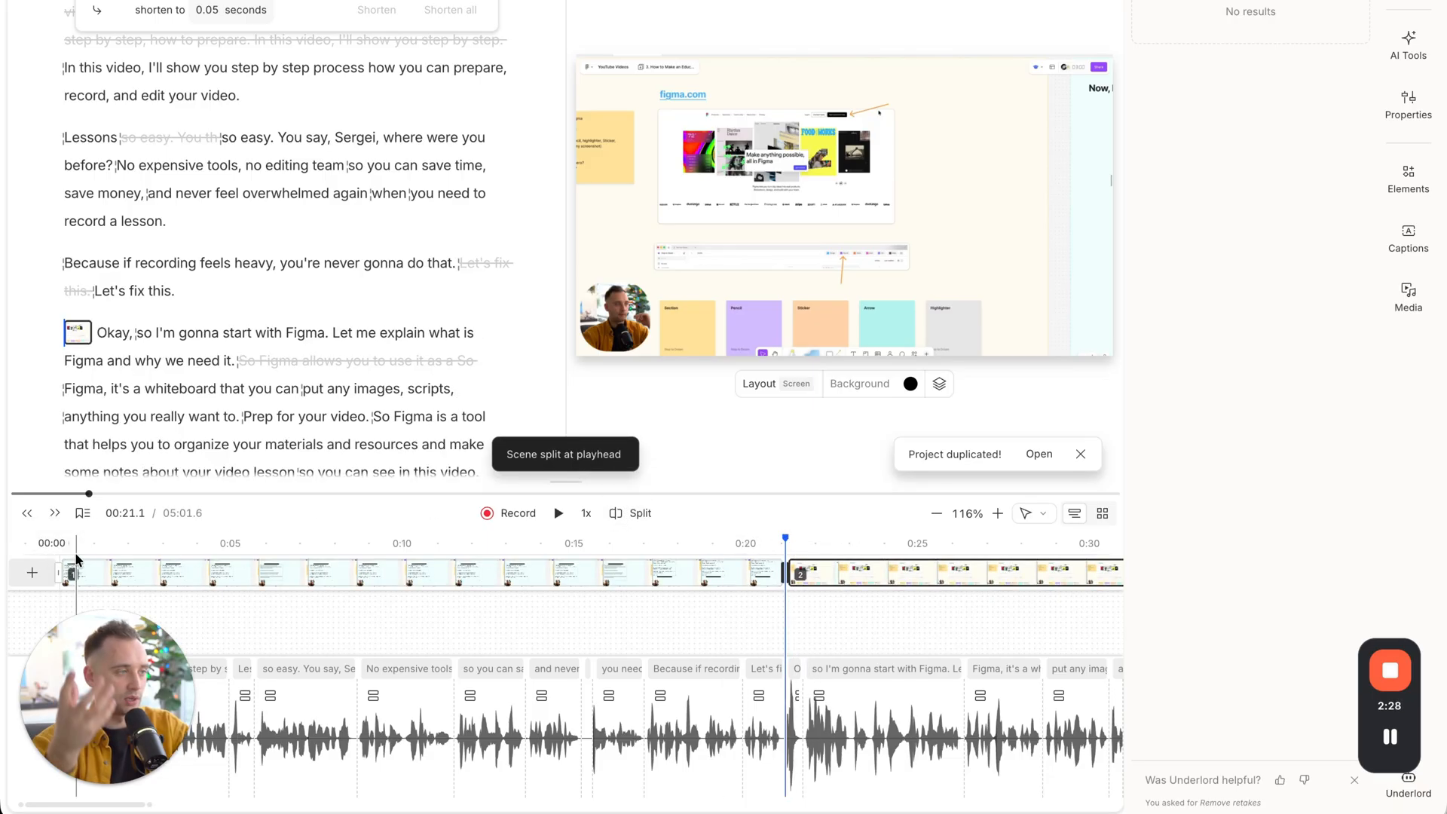
Apply the Camera layout to the first scene and scrub the timeline across the cut to check both scenes.
left_click(453, 573)
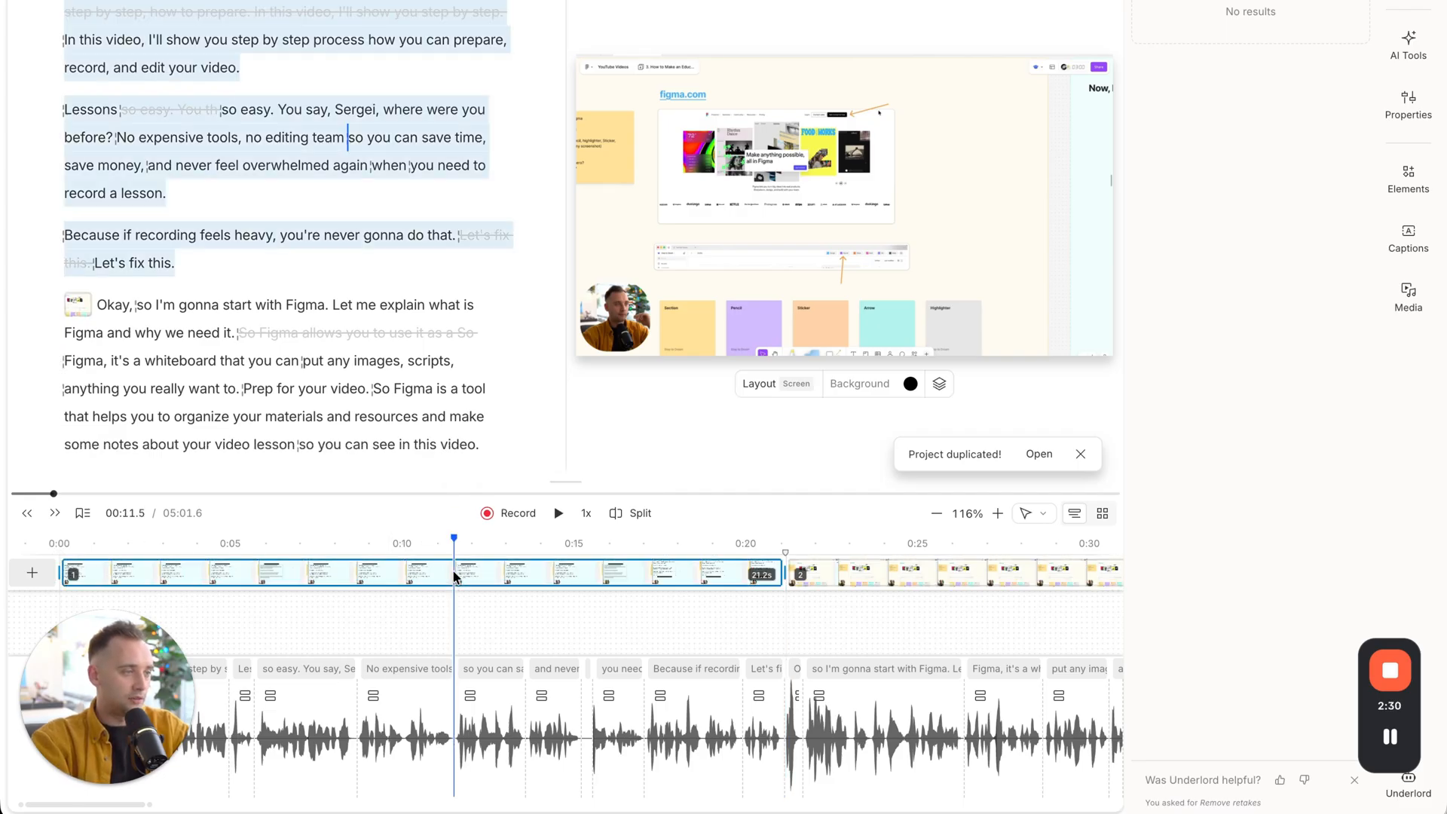
left_click(773, 392)
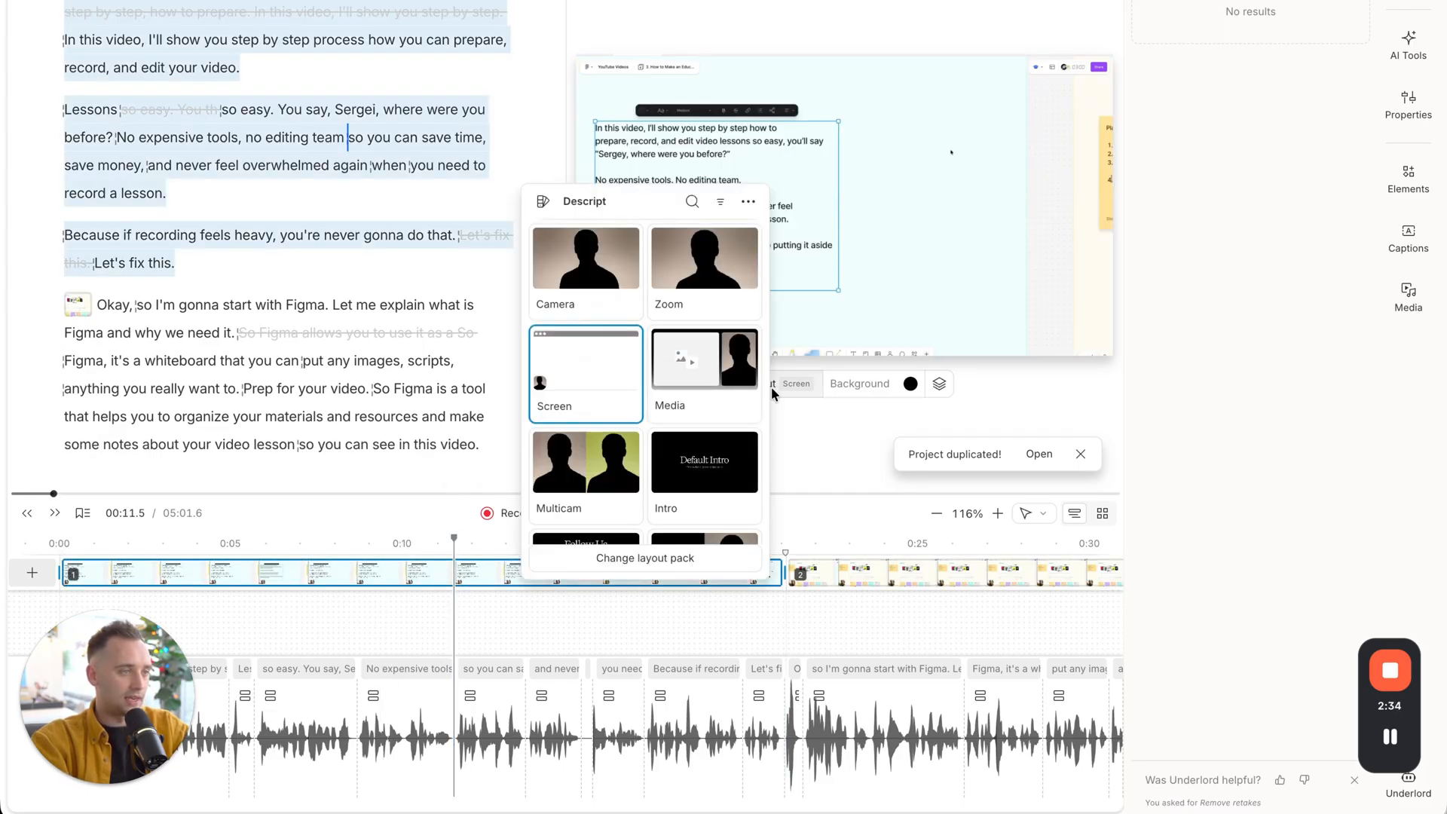
left_click(614, 282)
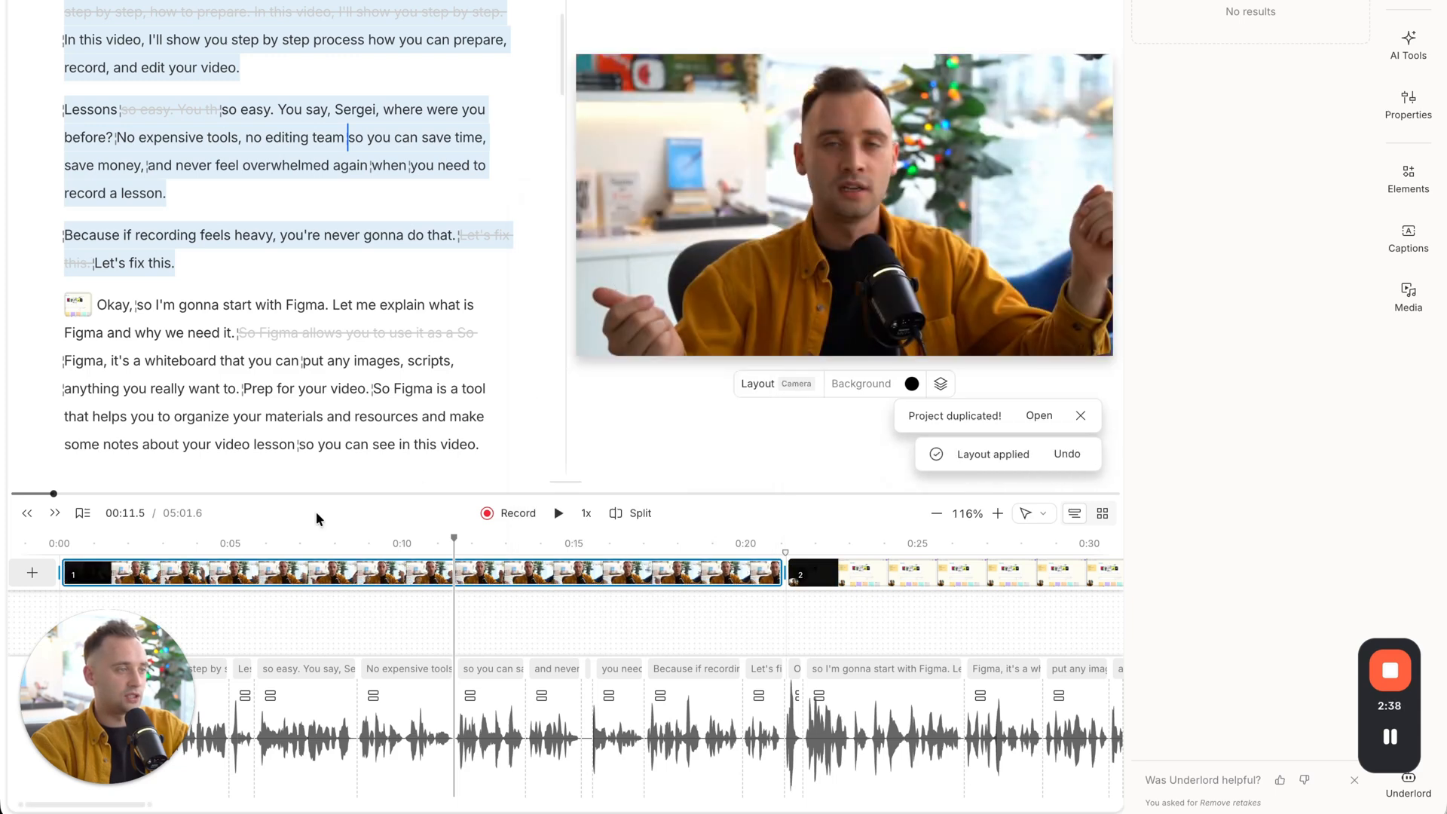
left_click_drag(453, 539, 612, 550)
left_click(866, 543)
scroll(753, 573, "right", 4)
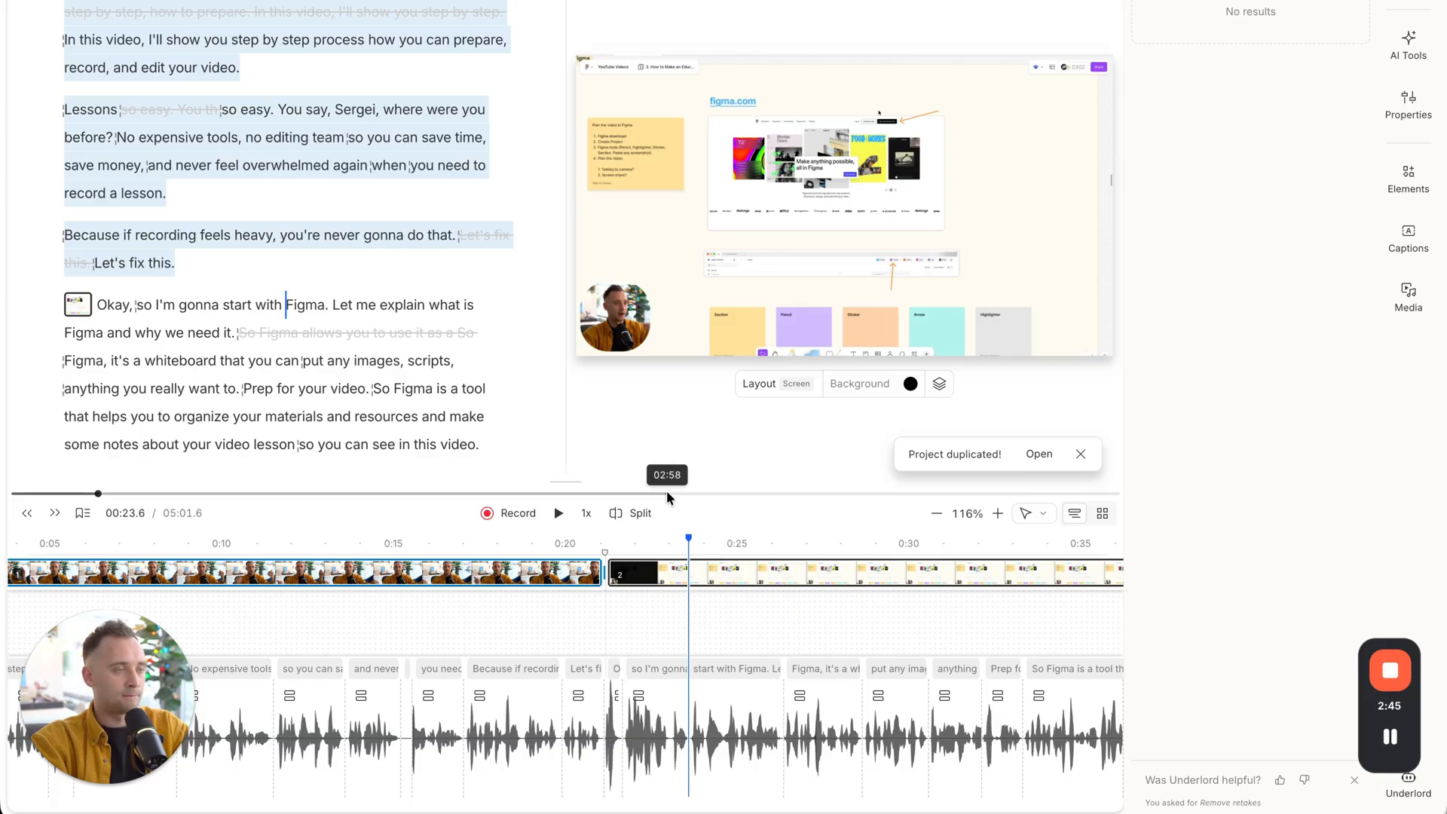
left_click(651, 541)
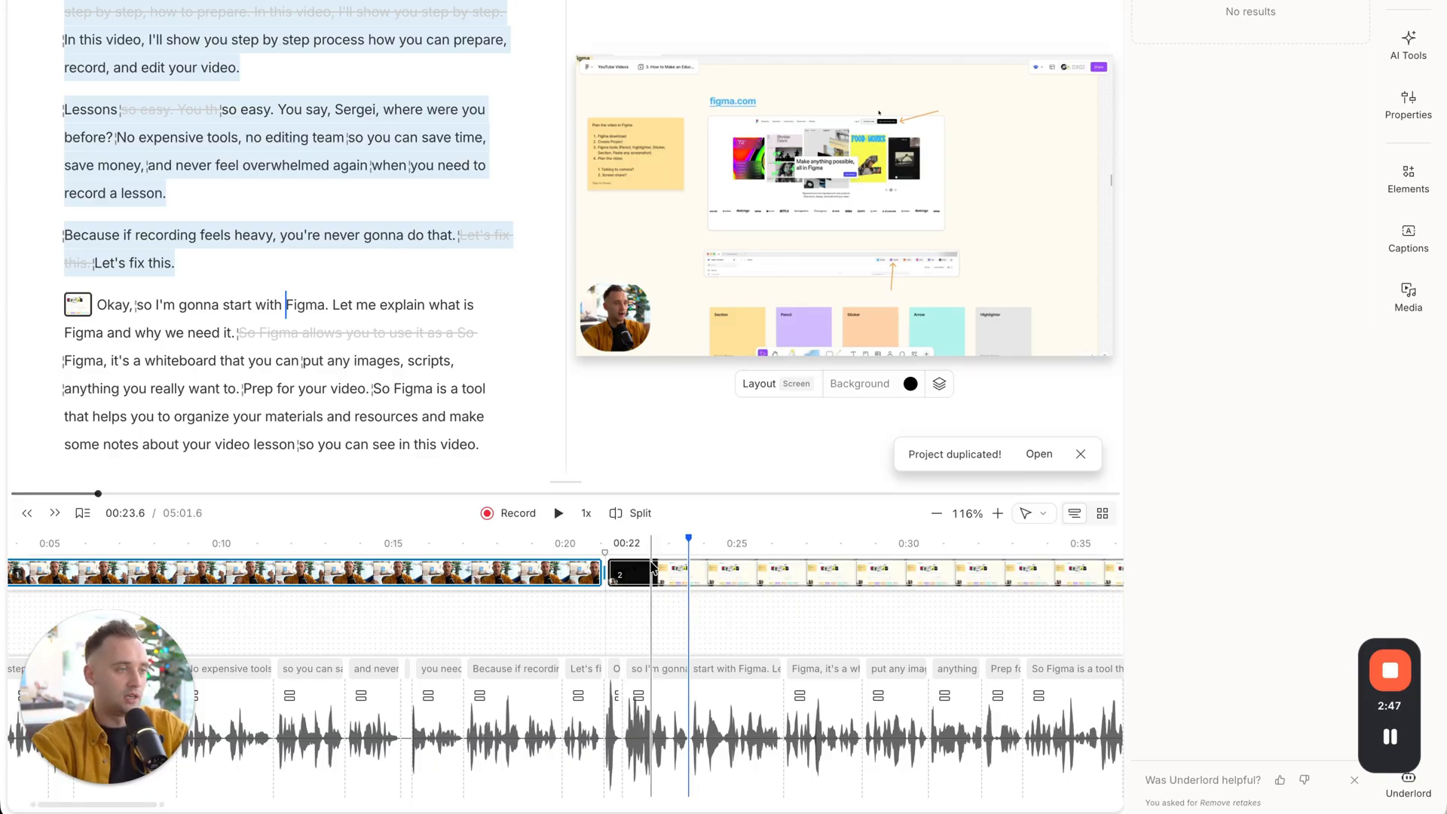
left_click(766, 390)
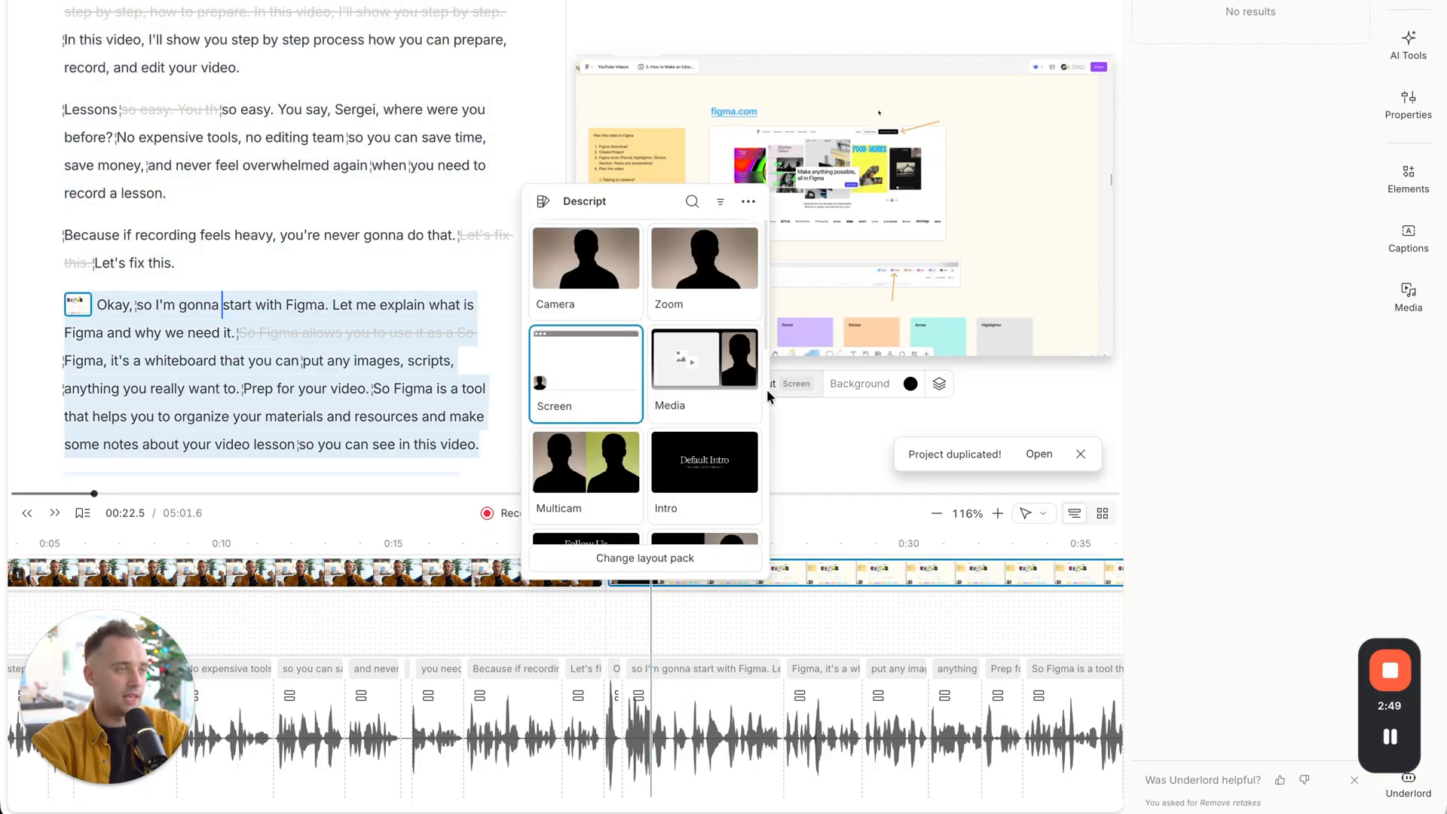
left_click(848, 468)
left_click(757, 331)
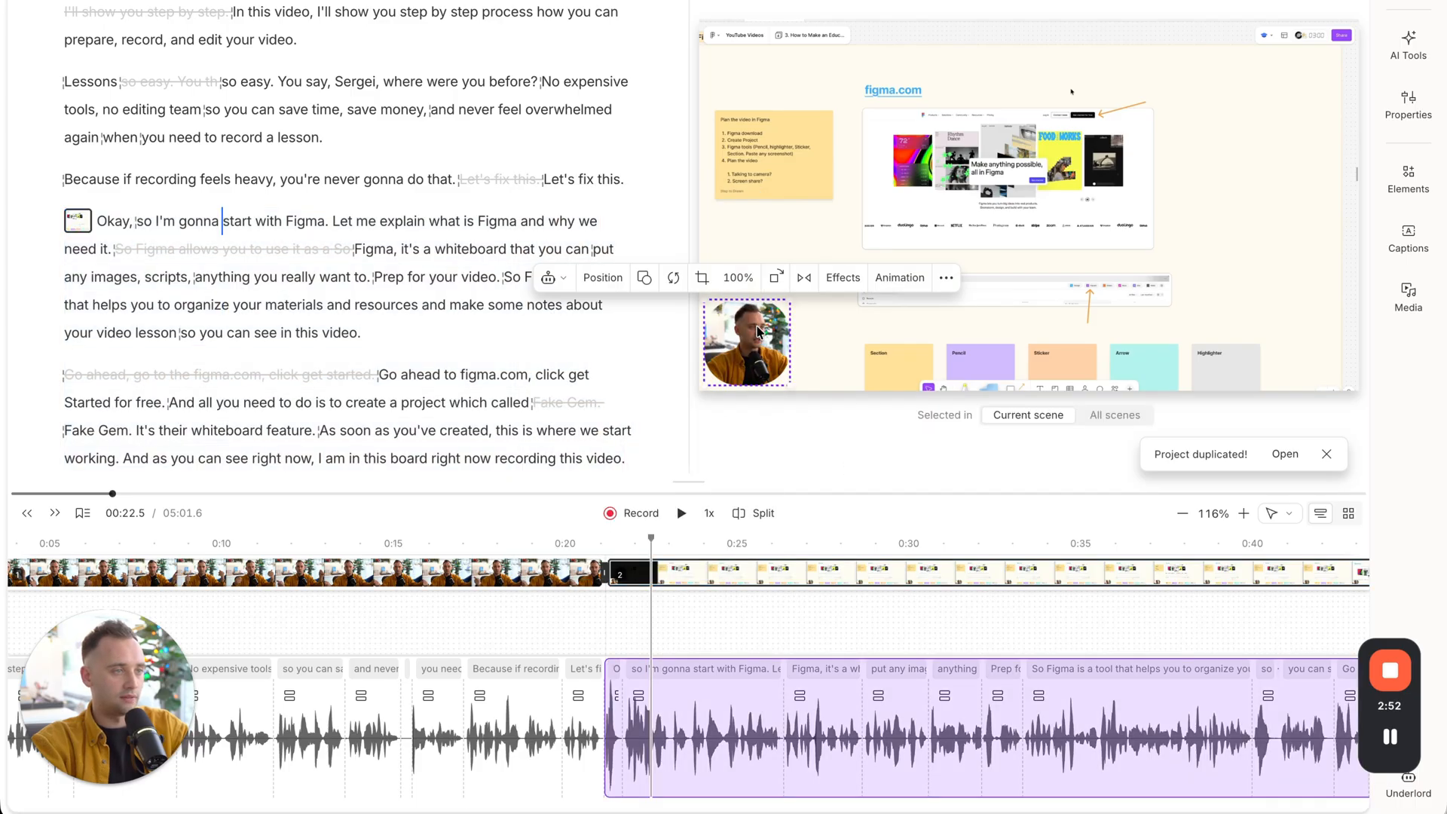
left_click(644, 278)
left_click(644, 310)
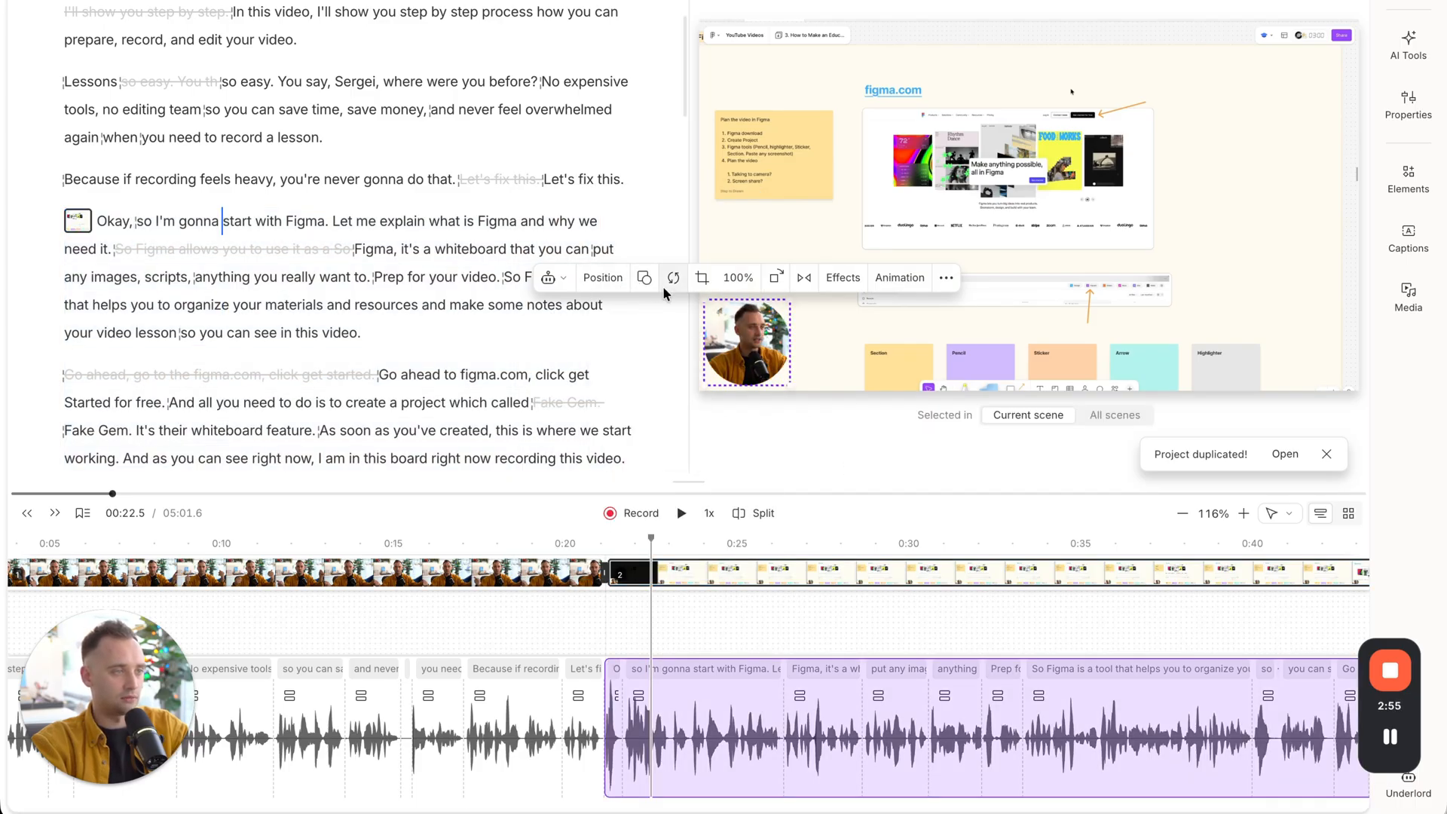
left_click(828, 426)
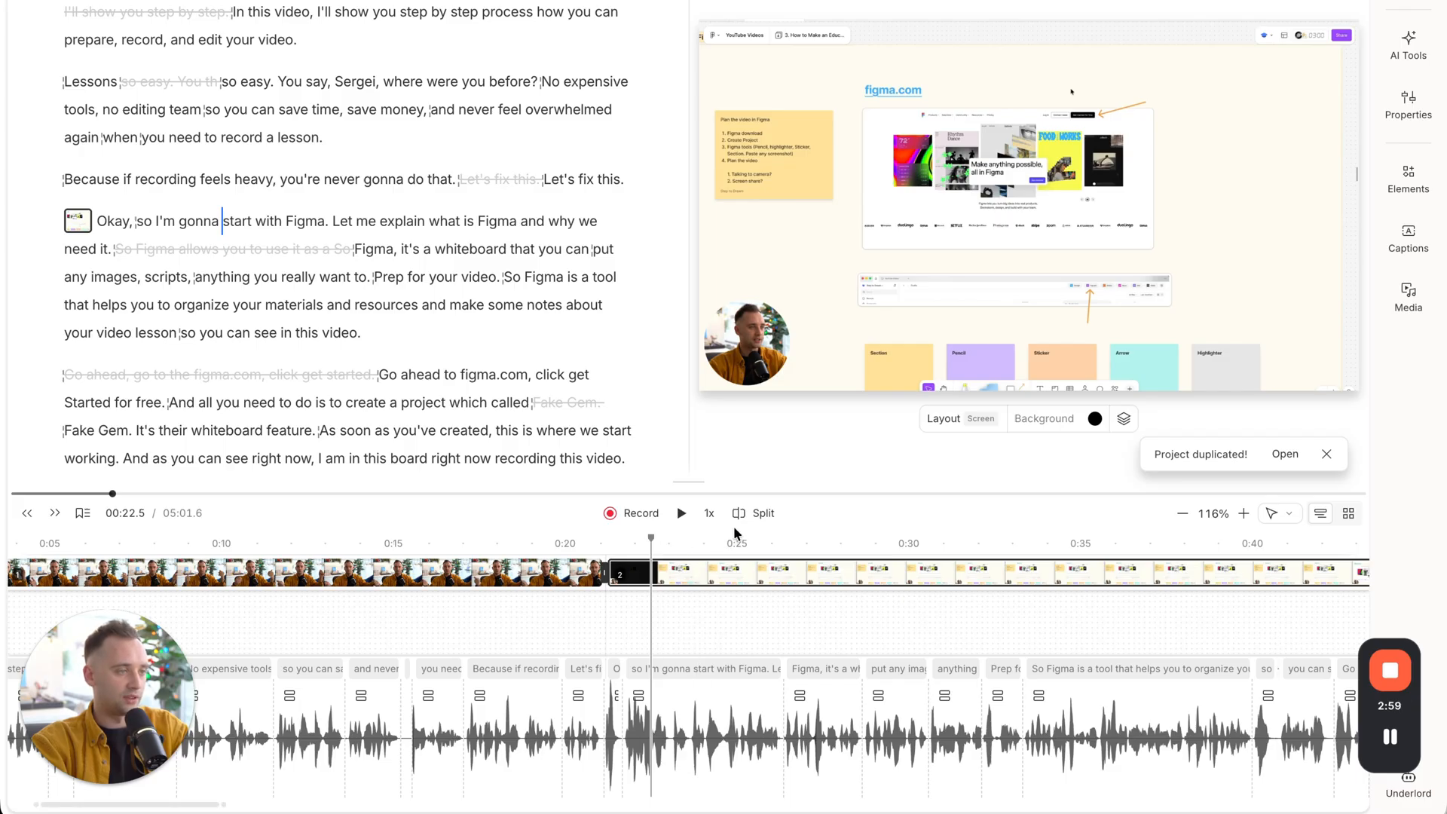
Apply the Media layout to the second scene and play back the transition from the first scene into it.
left_click(951, 418)
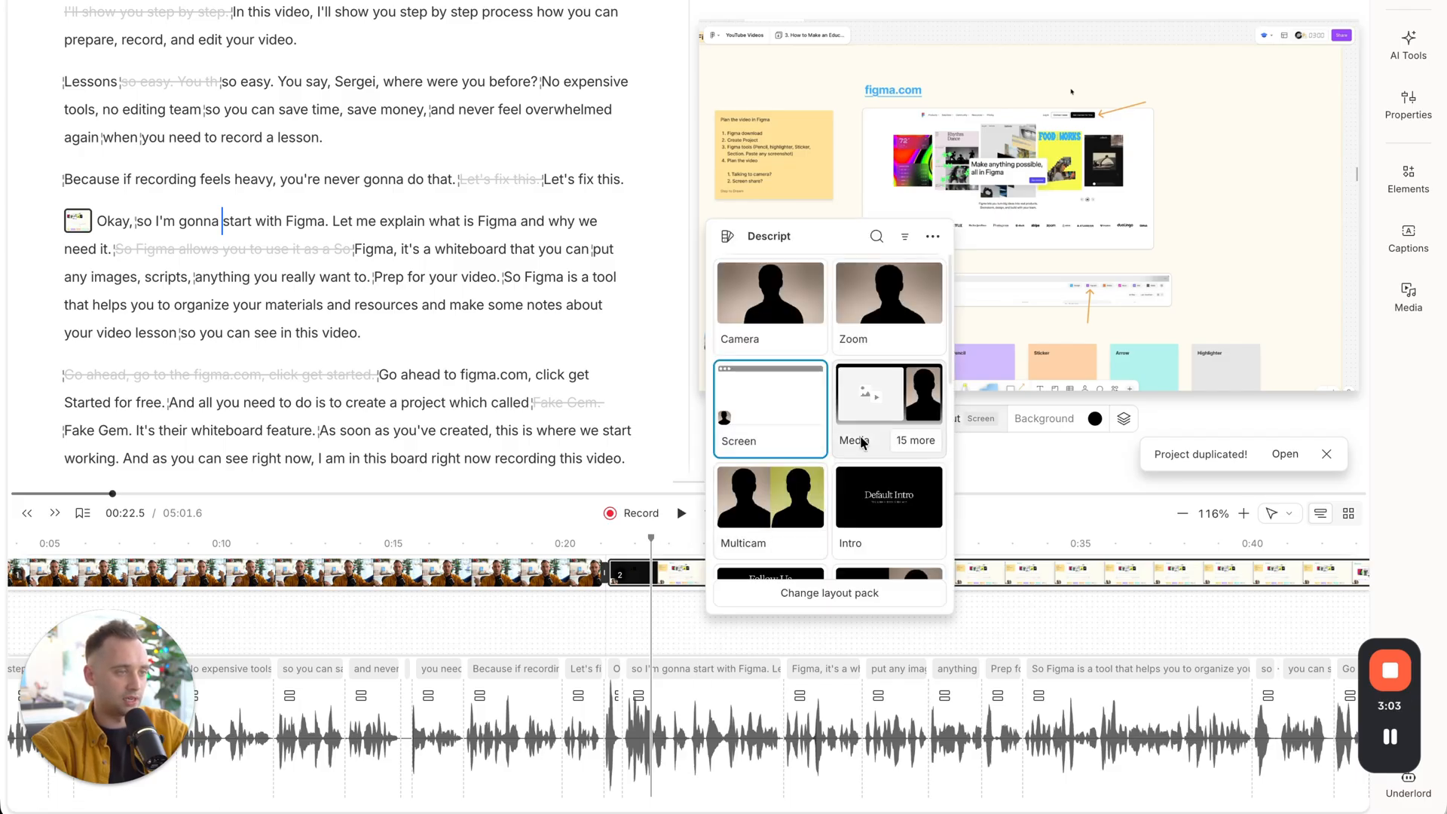
left_click(887, 412)
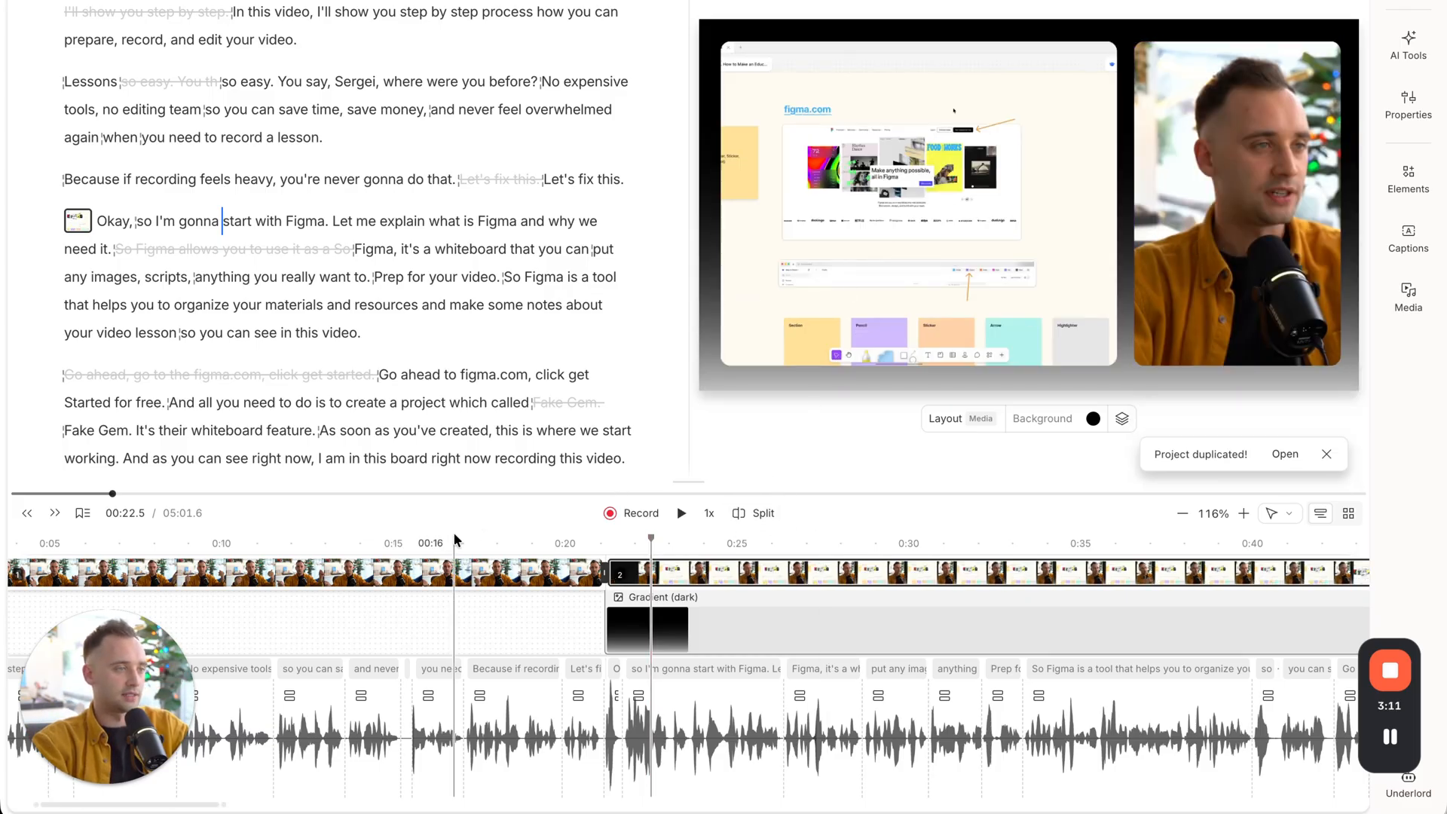
left_click(489, 544)
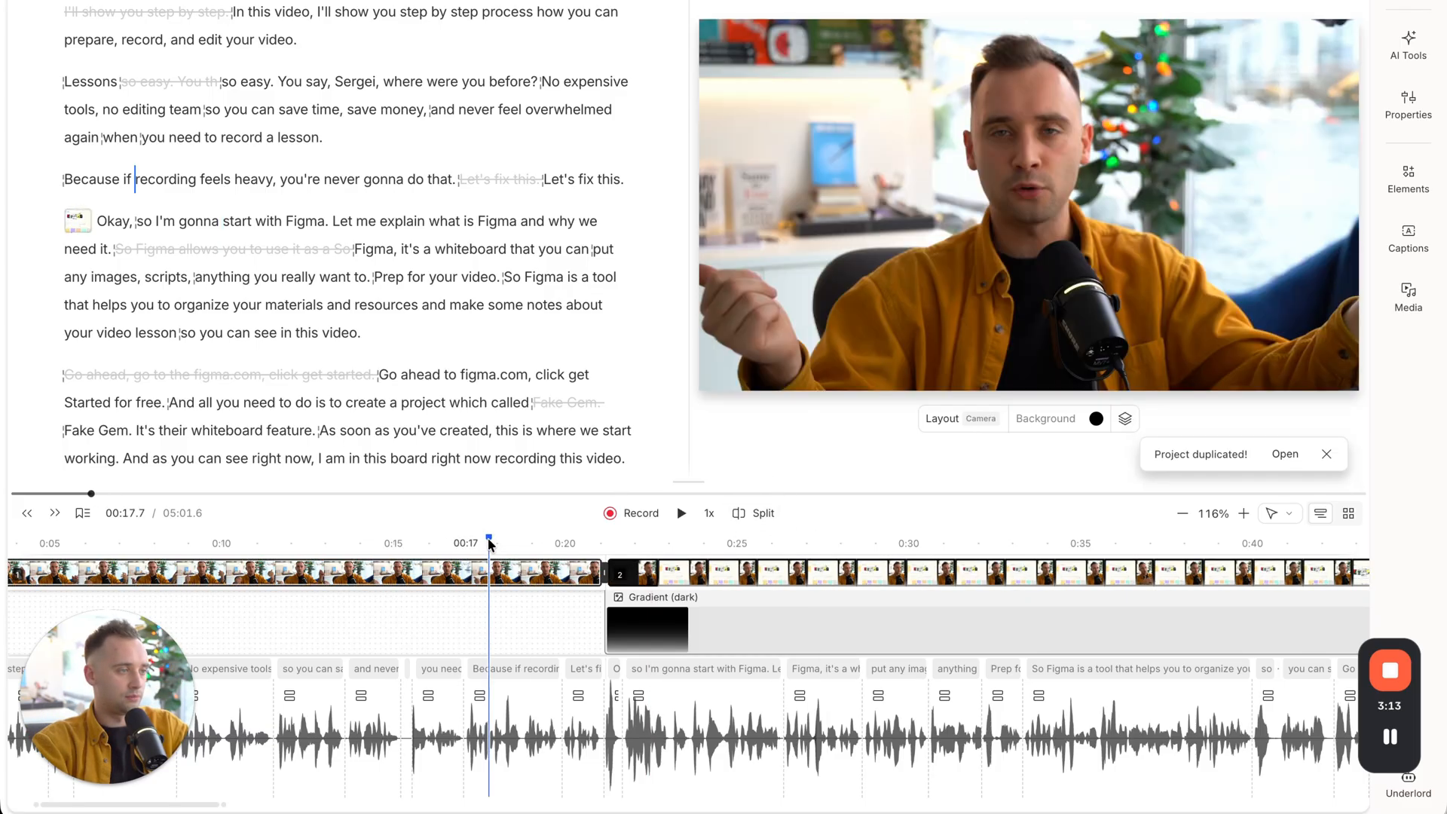
left_click(682, 513)
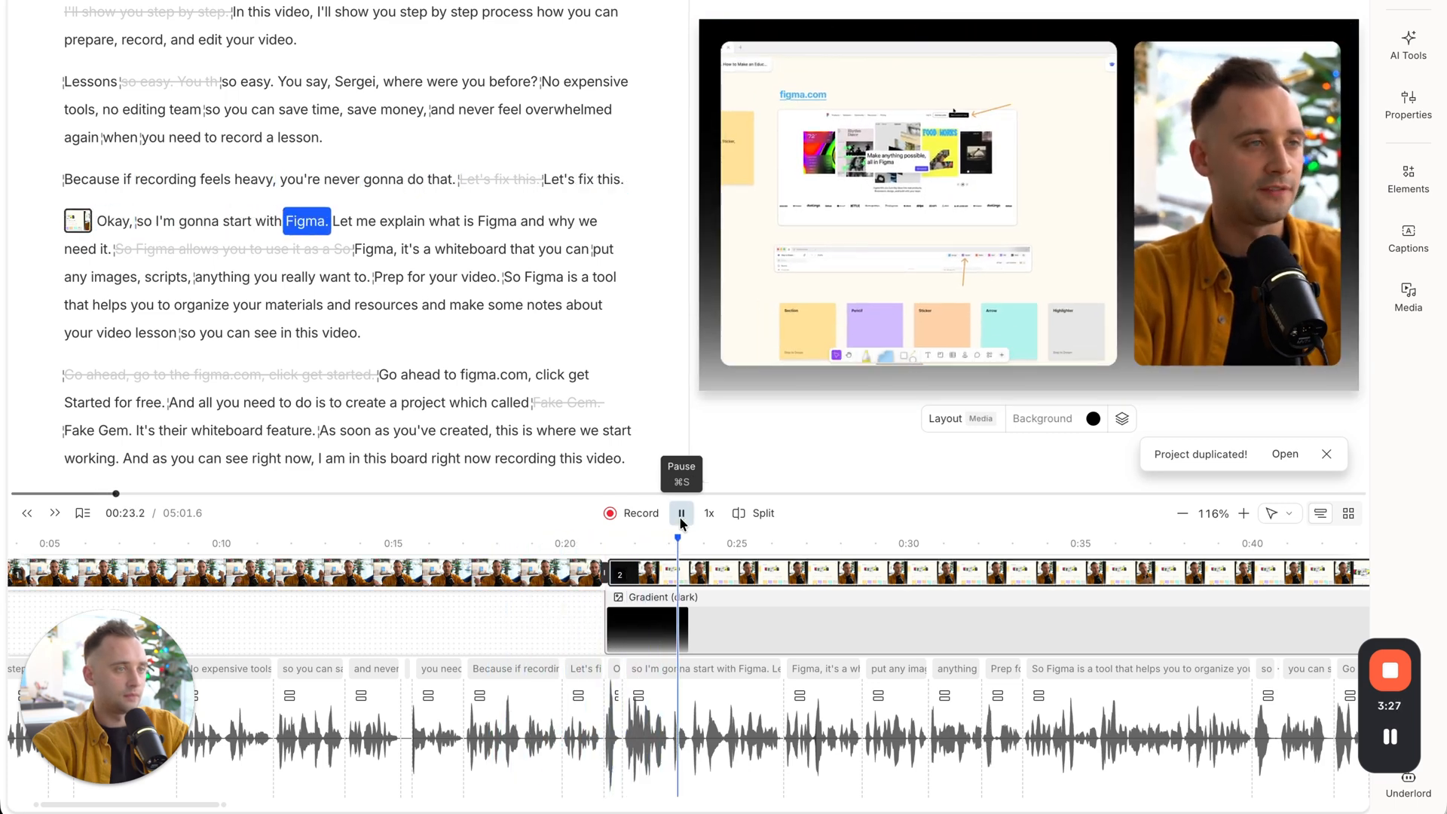
left_click(681, 513)
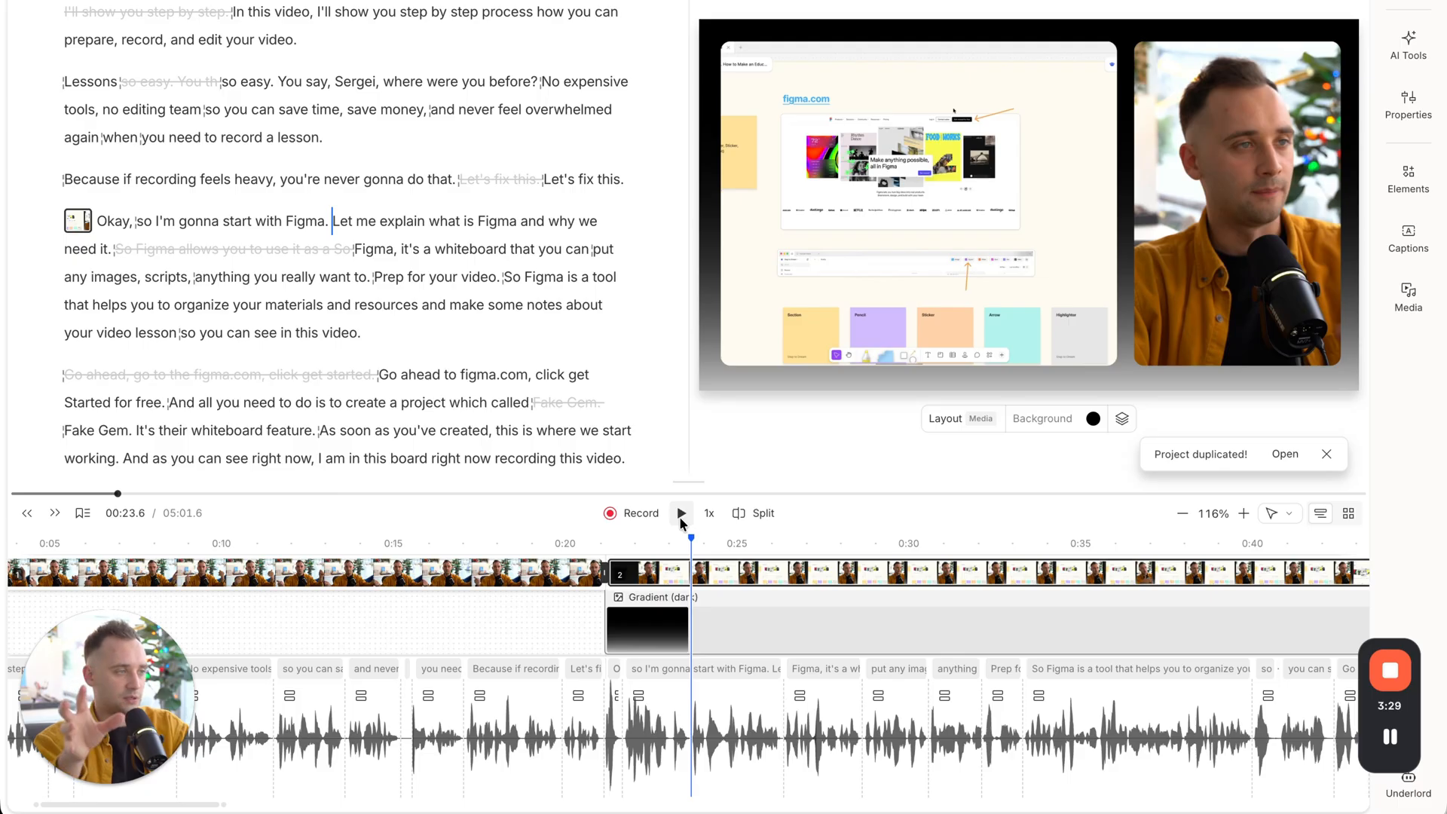
Place the playhead in the second scene at about 0:45.6, just before "And all you need to do is to create a project".
scroll(766, 564, "right", 5)
scroll(364, 309, "down", 5)
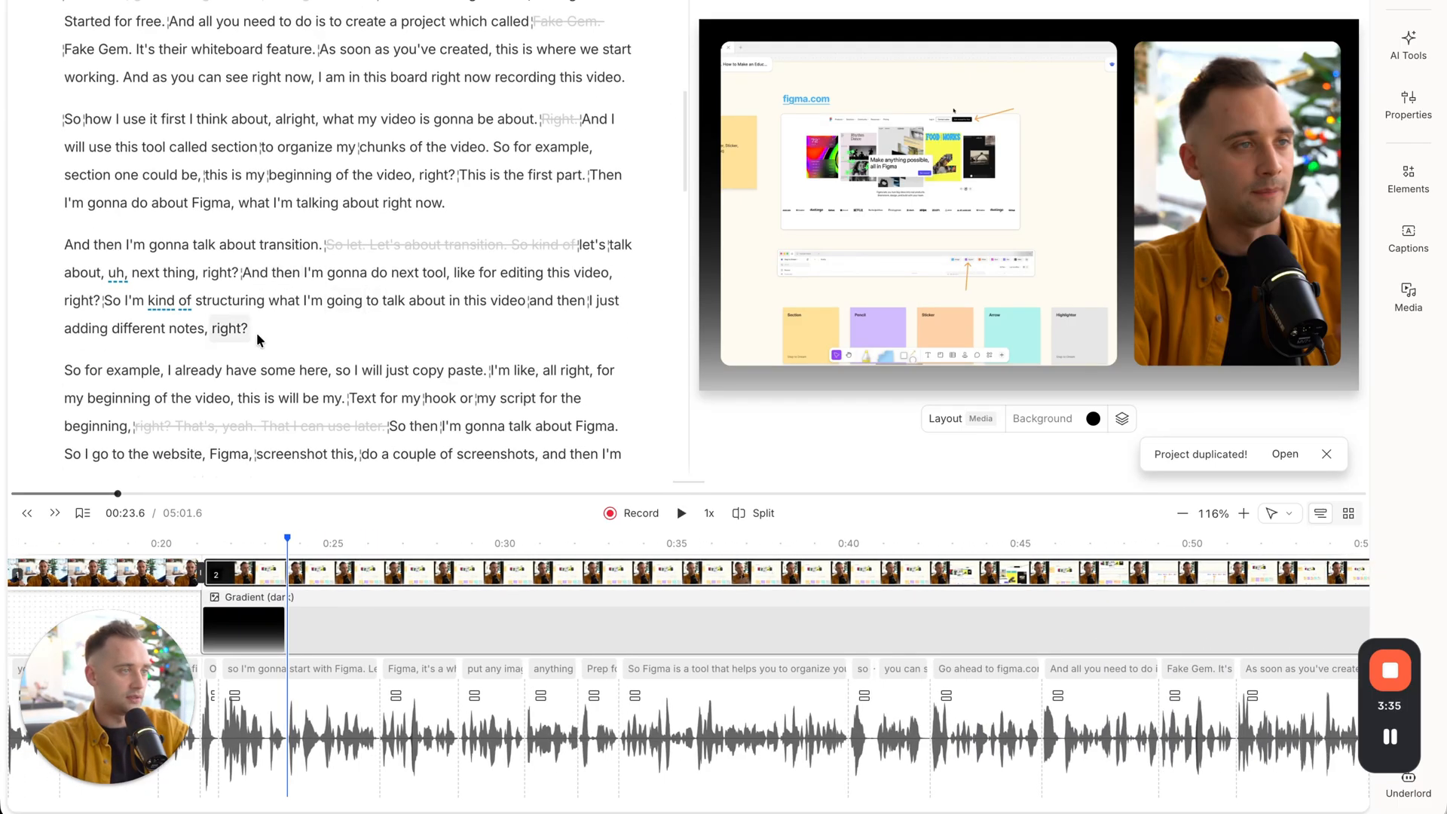
scroll(258, 339, "down", 1)
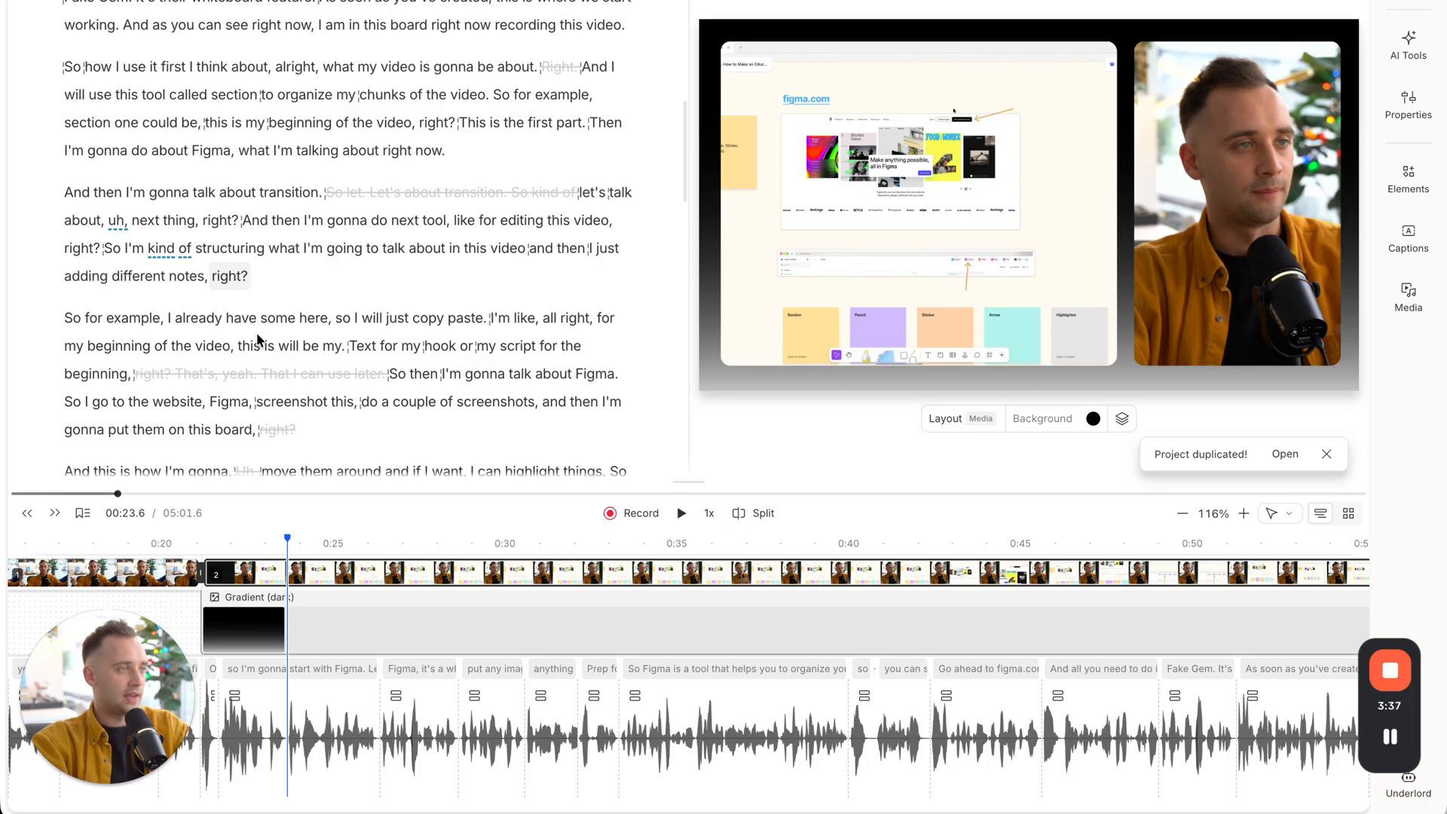
left_click(1042, 544)
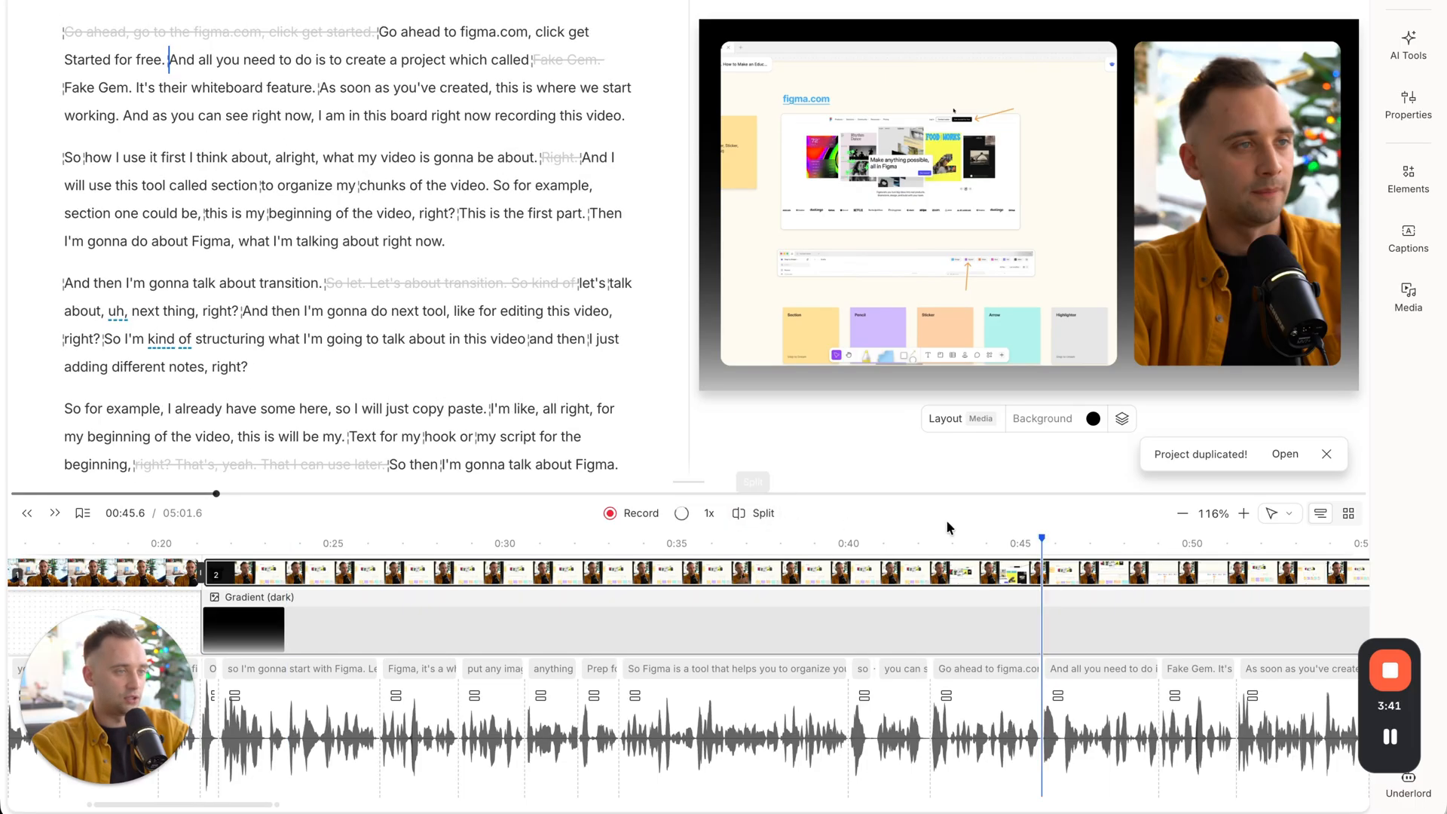